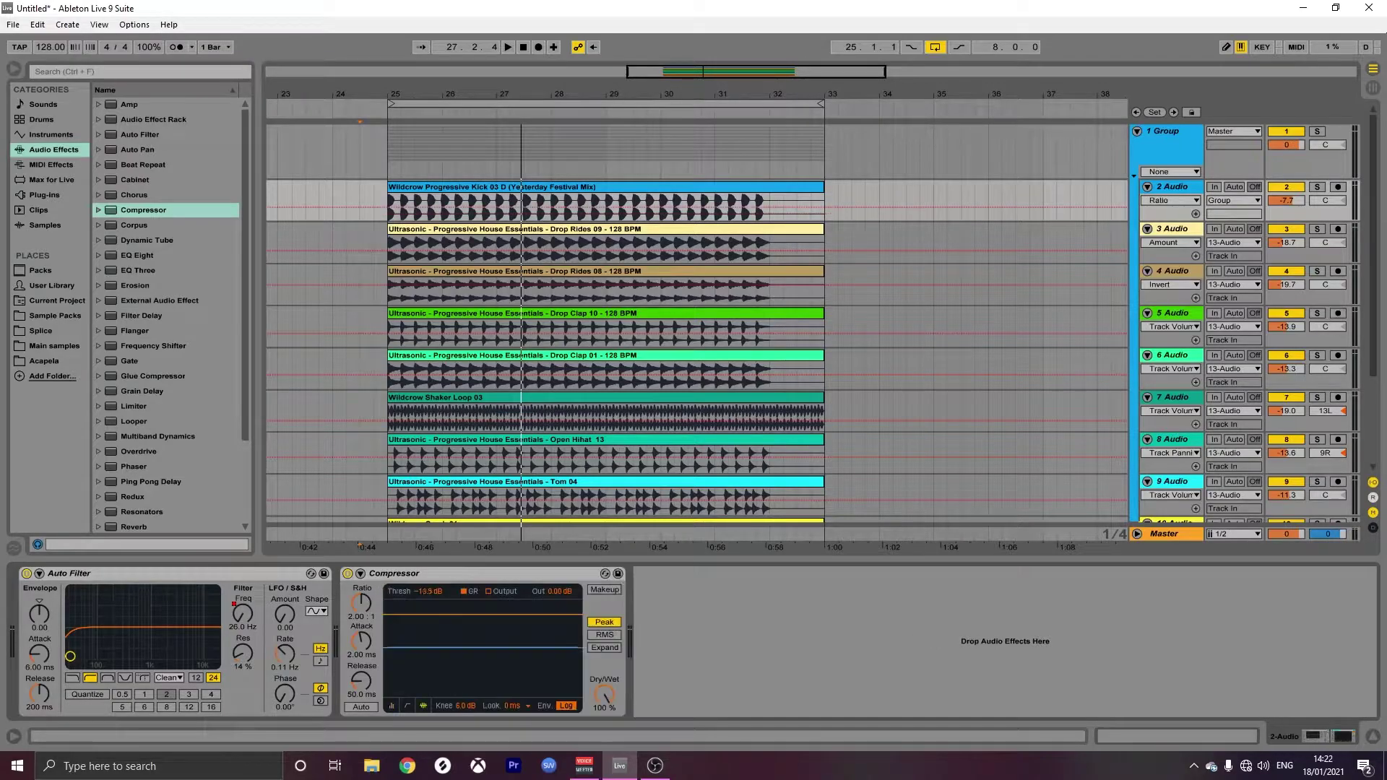
- Set the Compressor threshold to -2.45 dB and play the kick clip with the 2 Audio track soloed
{"action": "left_click_drag", "start_coordinate": [406, 648], "coordinate": [406, 642]}
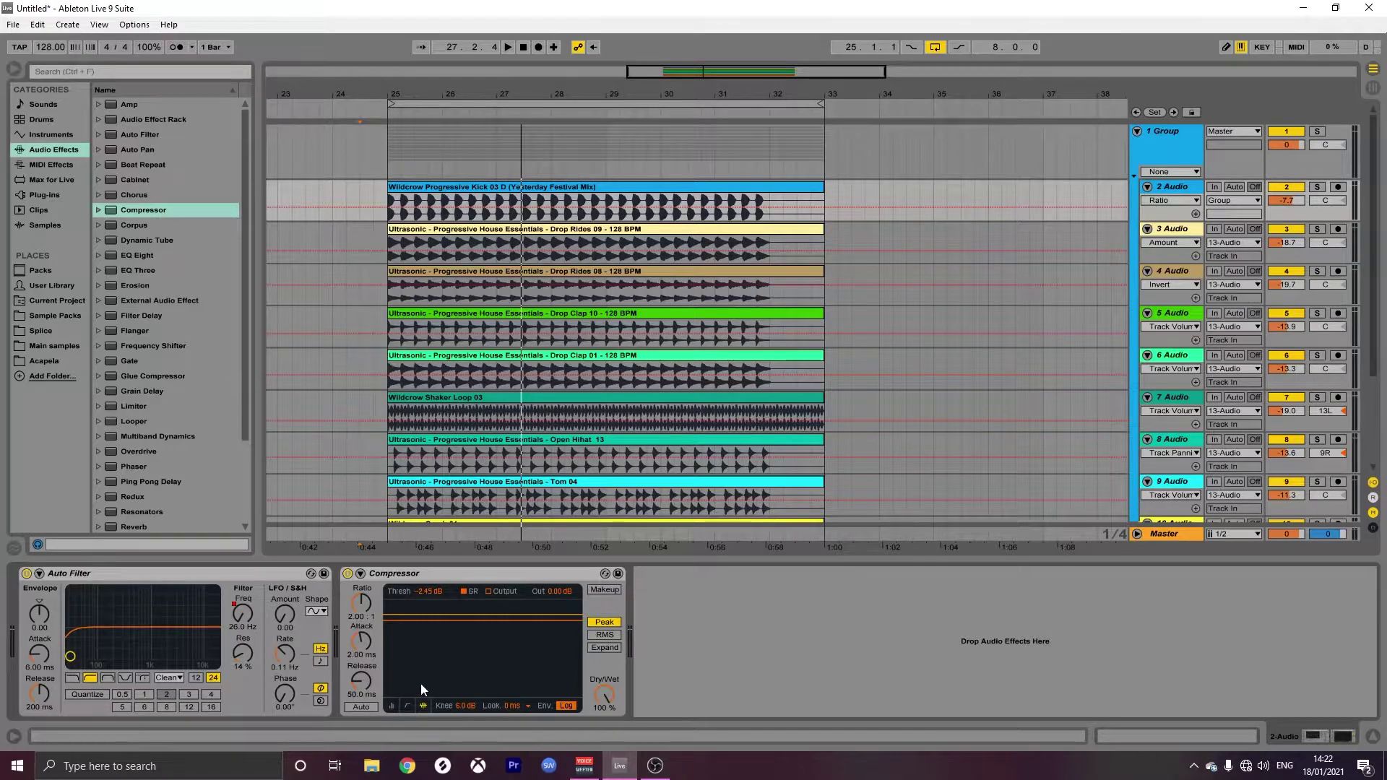
{"action": "left_click", "coordinate": [1318, 187]}
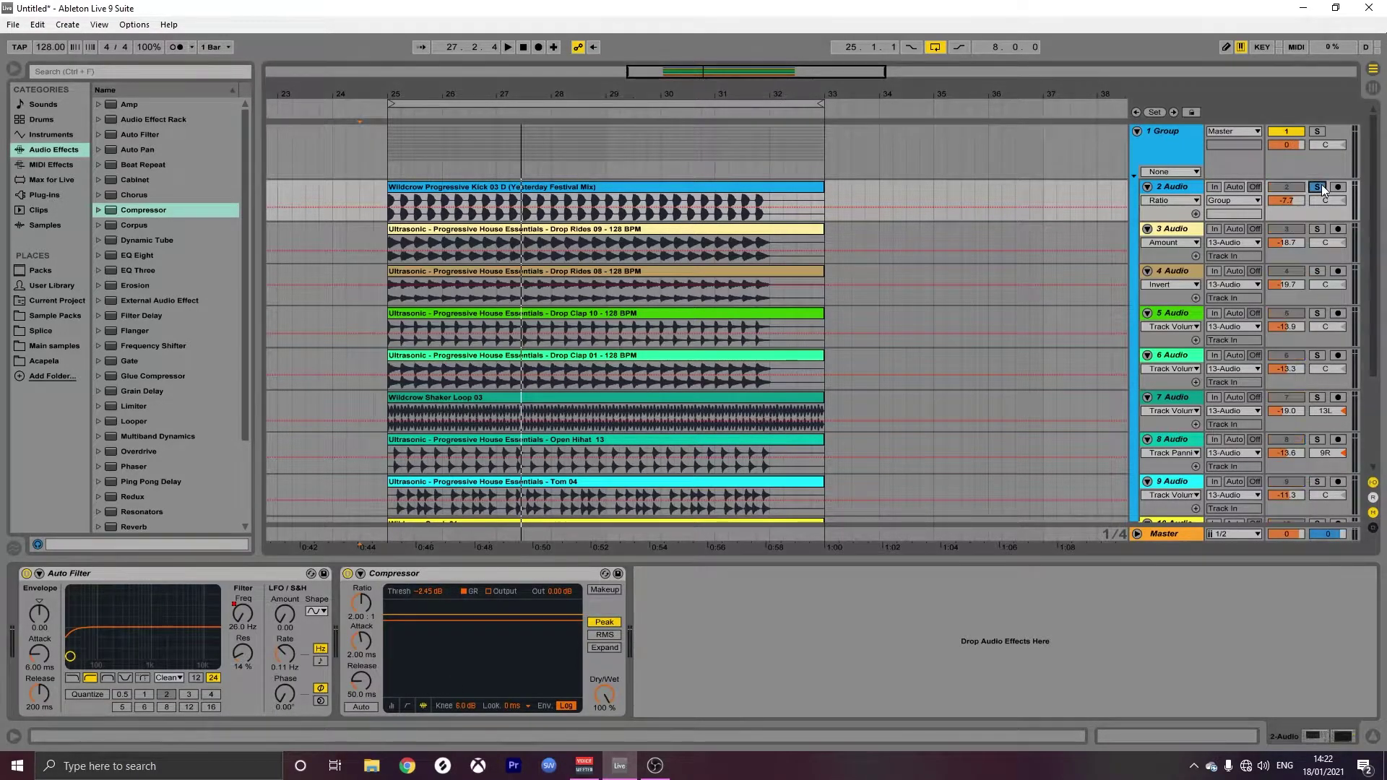
{"action": "left_click", "coordinate": [479, 187]}
{"action": "key", "text": "space"}
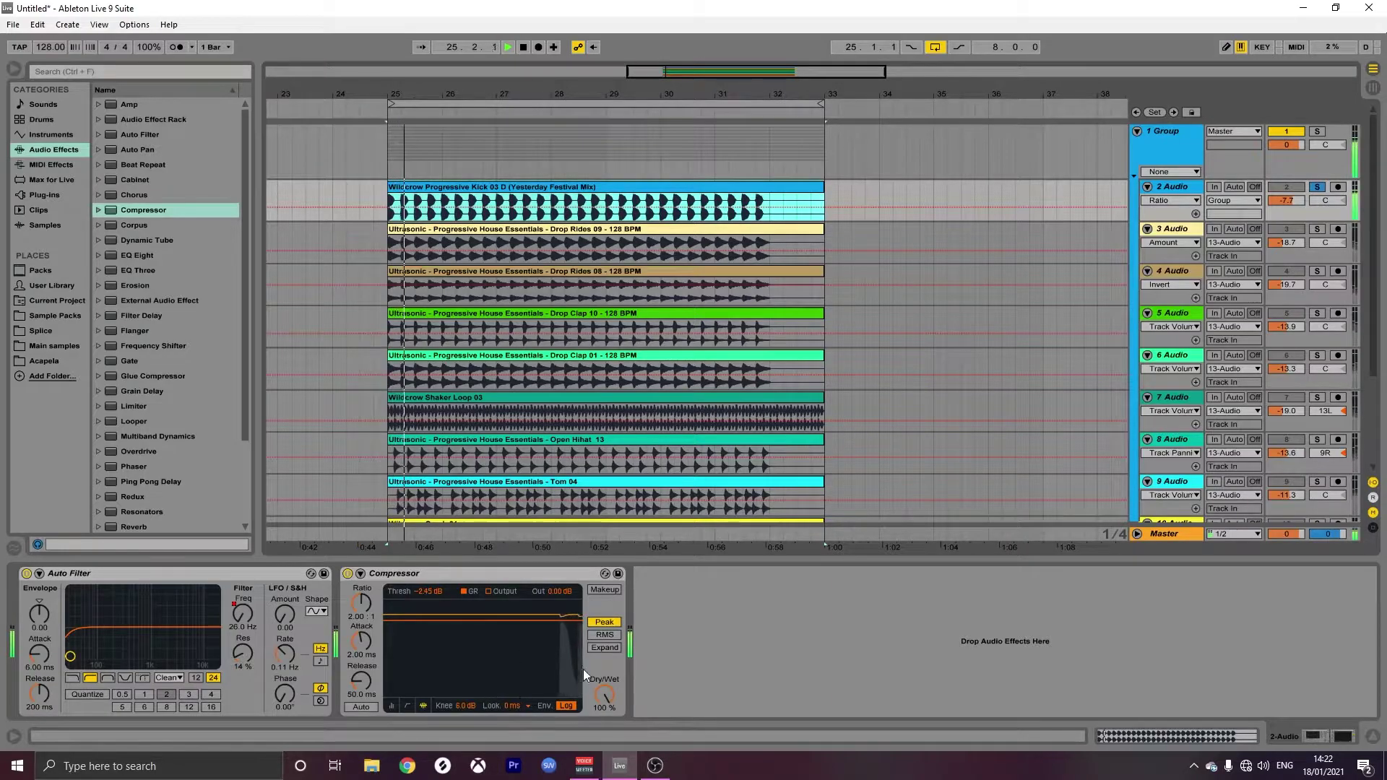
- Lower the kick compressor's threshold to -9.94 dB and shorten its attack to 0.01 ms during playback
{"action": "left_click_drag", "start_coordinate": [432, 588], "coordinate": [445, 599]}
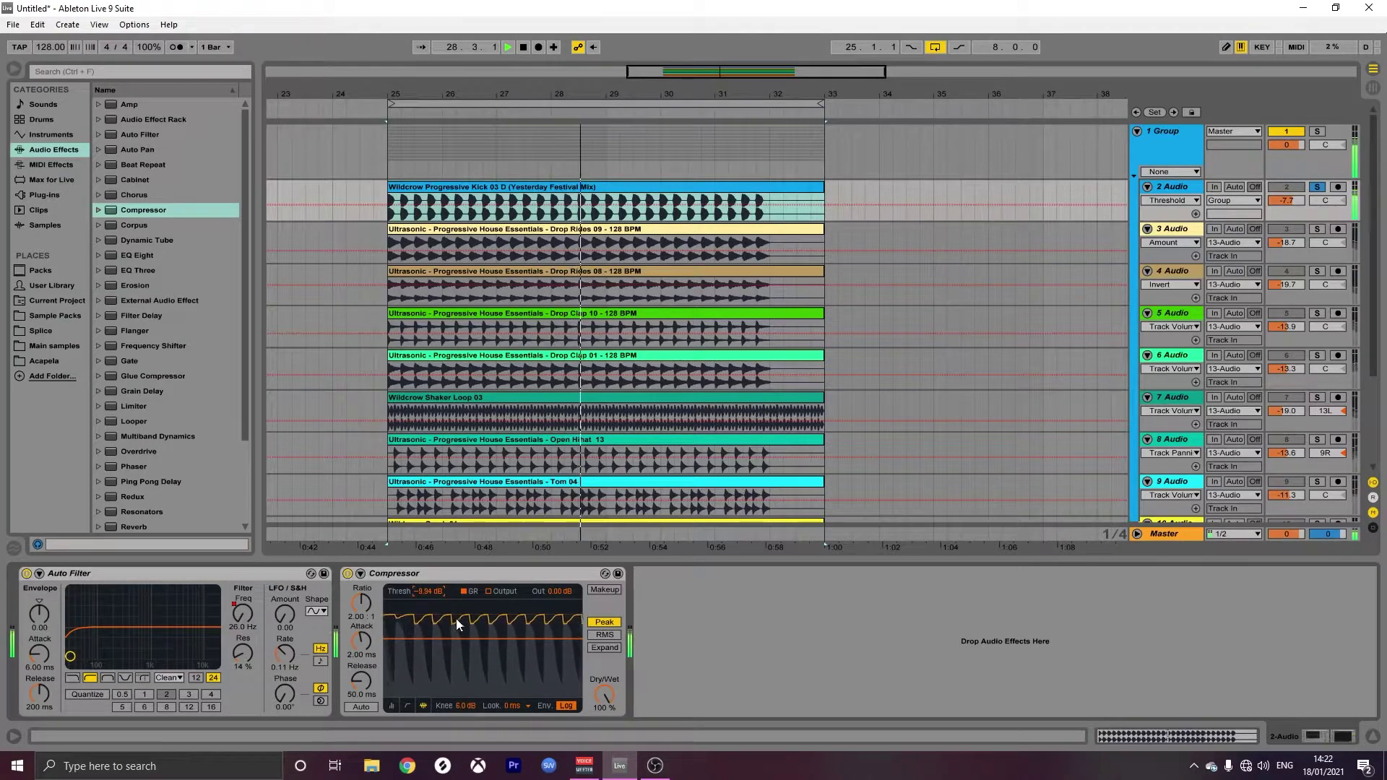
{"action": "left_click", "coordinate": [361, 641]}
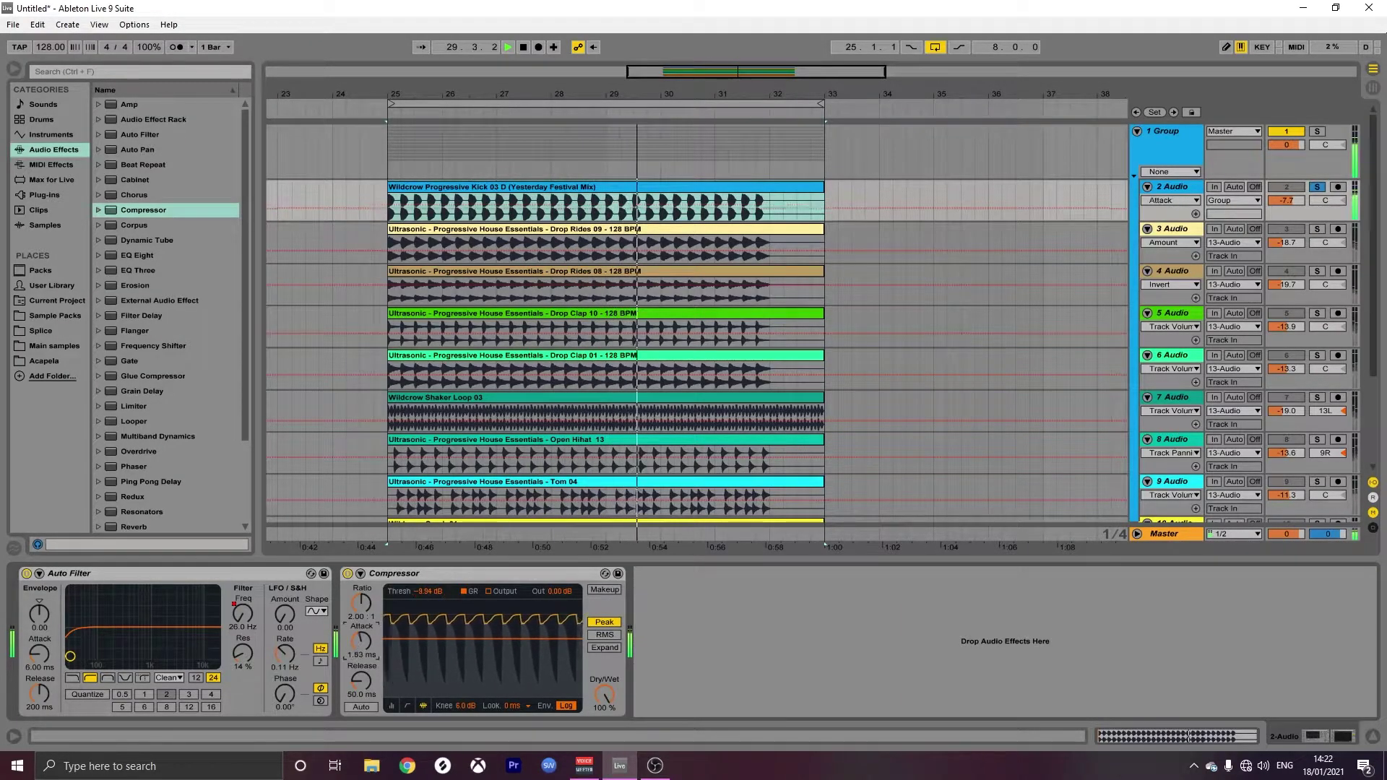
{"action": "mouse_move", "coordinate": [361, 640]}
{"action": "left_mouse_down"}
{"action": "mouse_move", "coordinate": [361, 585]}
{"action": "mouse_move", "coordinate": [361, 663]}
{"action": "left_mouse_up"}
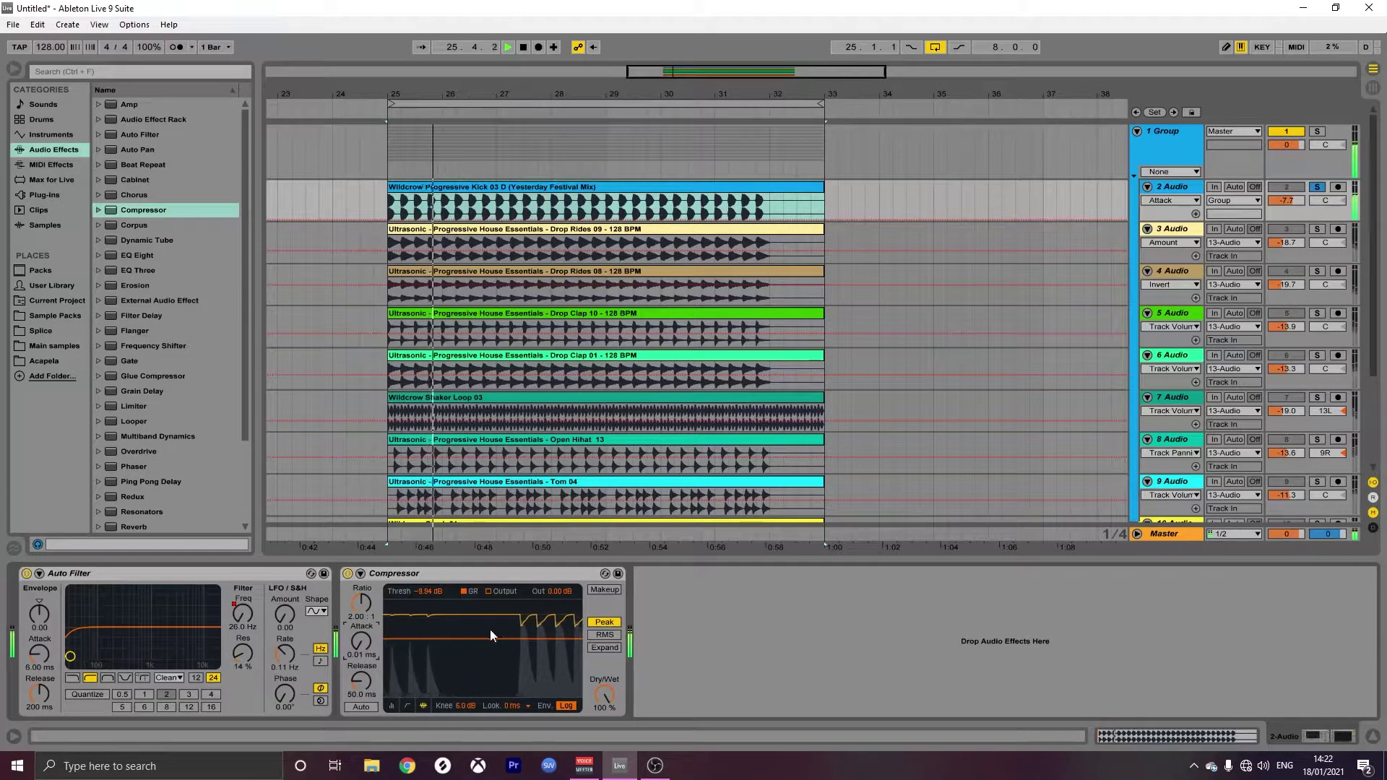
- Try extreme compression on the kick with threshold at -inf dB, ratio at inf:1 and release at 1.00 ms
{"action": "left_click_drag", "start_coordinate": [429, 589], "coordinate": [430, 588]}
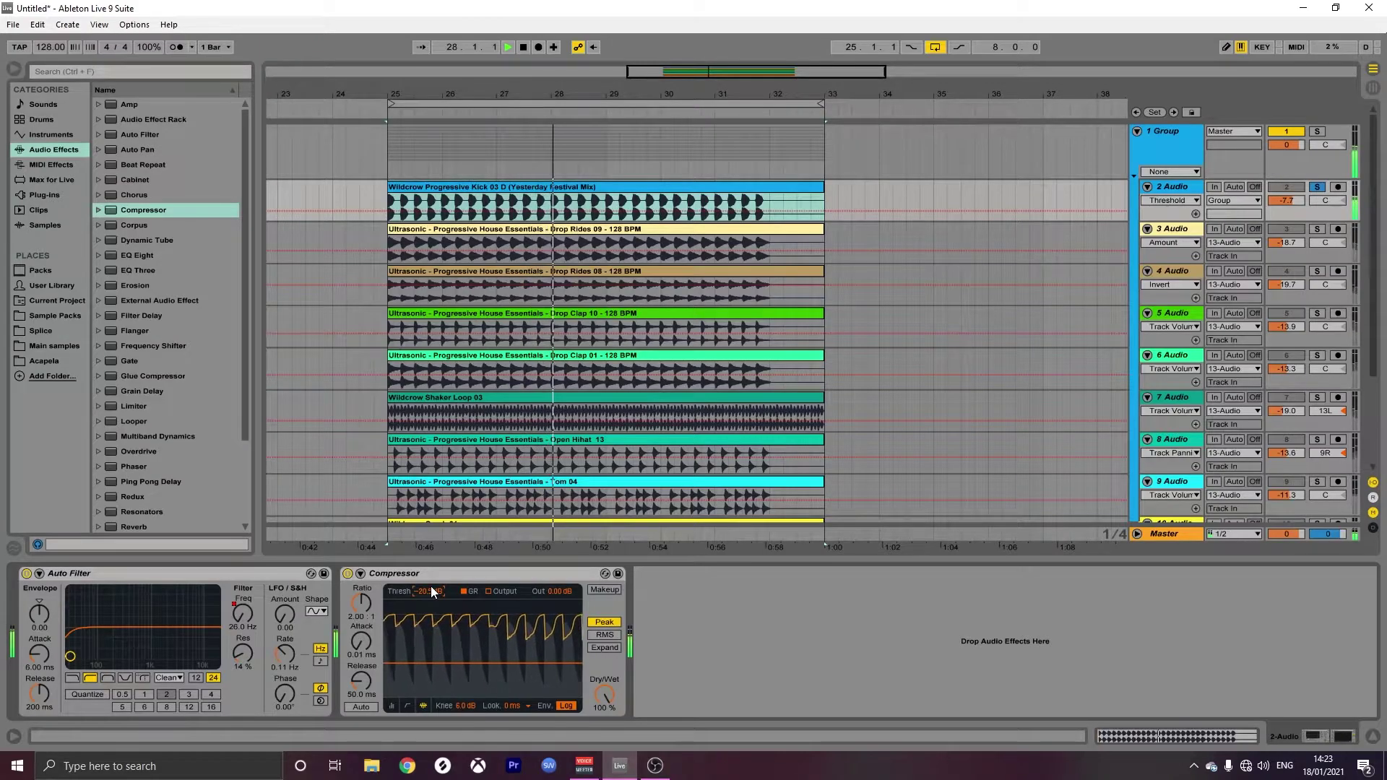
{"action": "left_click_drag", "start_coordinate": [362, 603], "coordinate": [363, 560]}
{"action": "left_click_drag", "start_coordinate": [437, 663], "coordinate": [452, 731]}
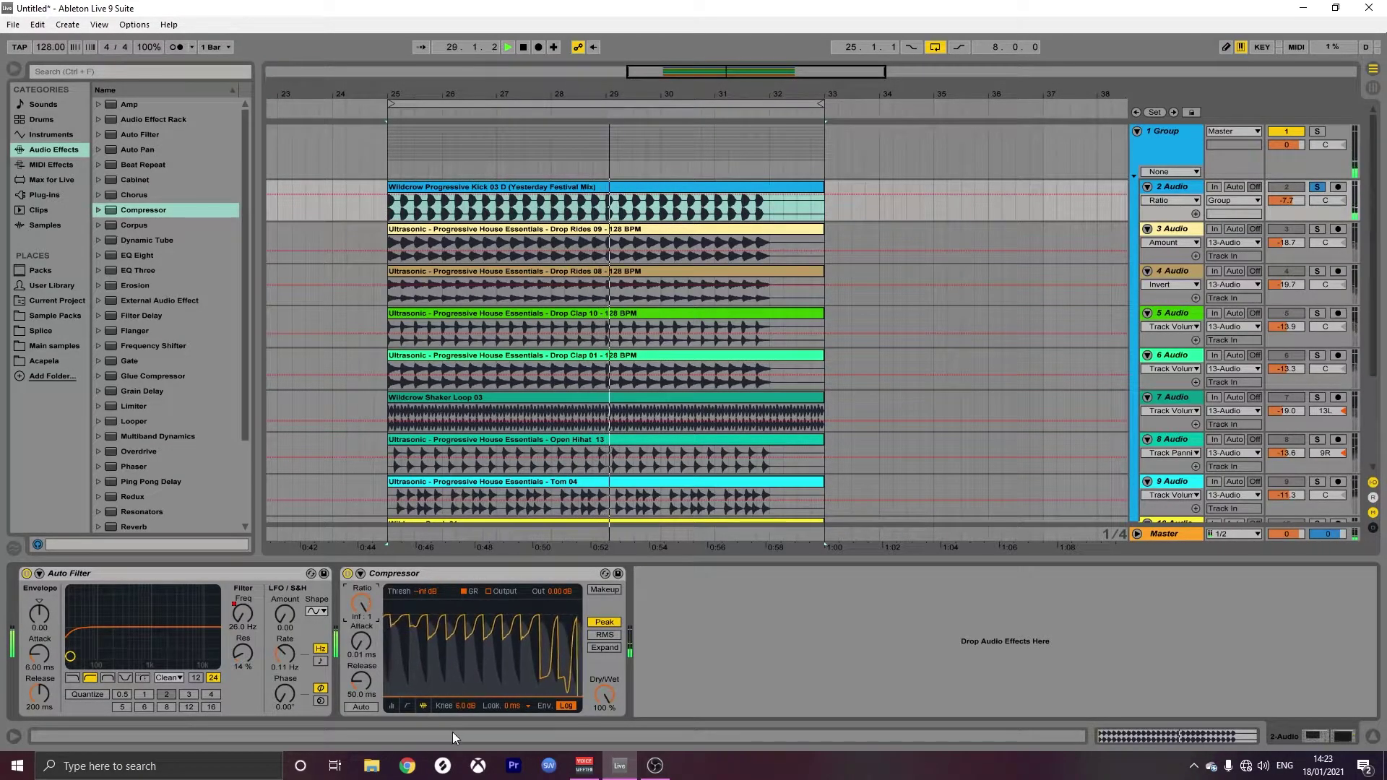
{"action": "left_click_drag", "start_coordinate": [362, 682], "coordinate": [361, 730]}
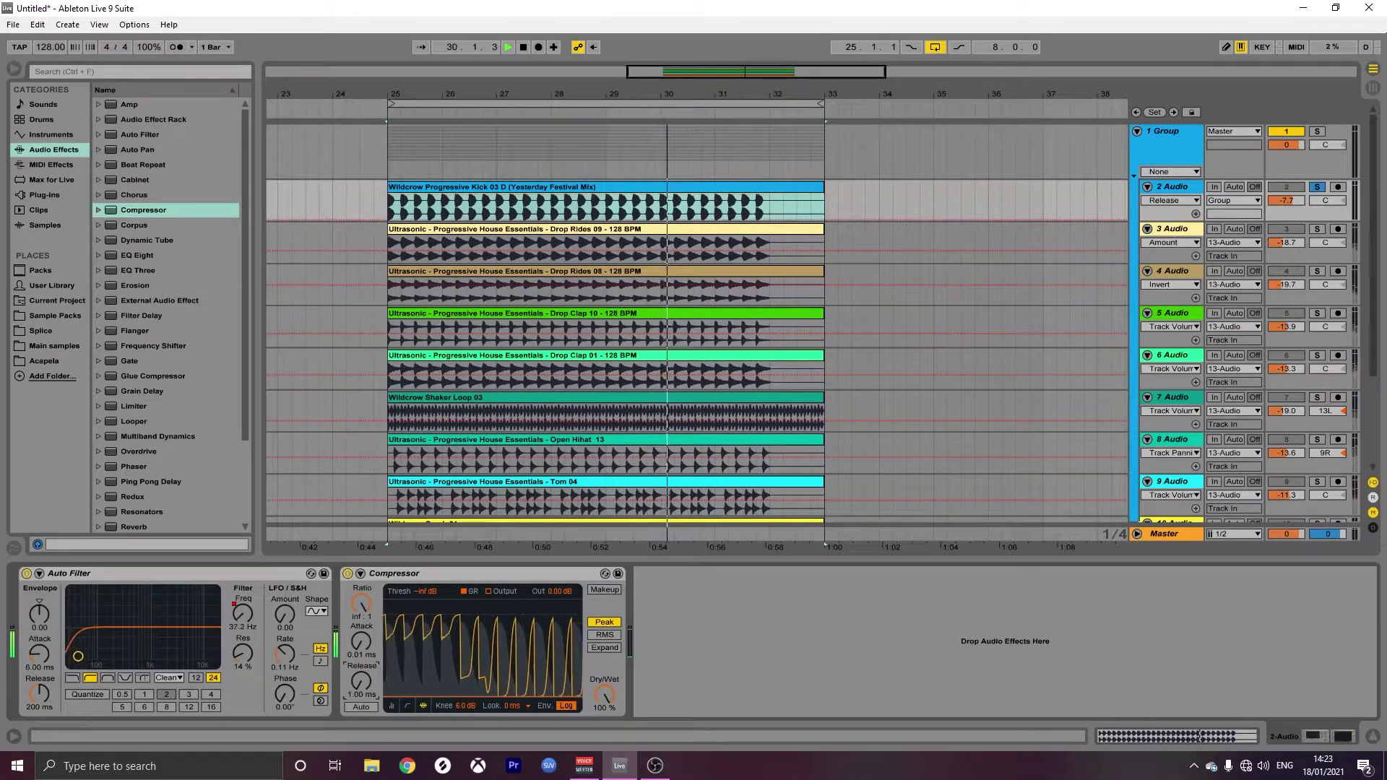
- Set the compressor's attack to 1.39 ms and, after trying releases between 1.00 ms and 241 ms, its release to 49.2 ms
{"action": "mouse_move", "coordinate": [367, 643]}
{"action": "left_mouse_down"}
{"action": "mouse_move", "coordinate": [367, 605]}
{"action": "mouse_move", "coordinate": [364, 679]}
{"action": "mouse_move", "coordinate": [364, 647]}
{"action": "left_mouse_up"}
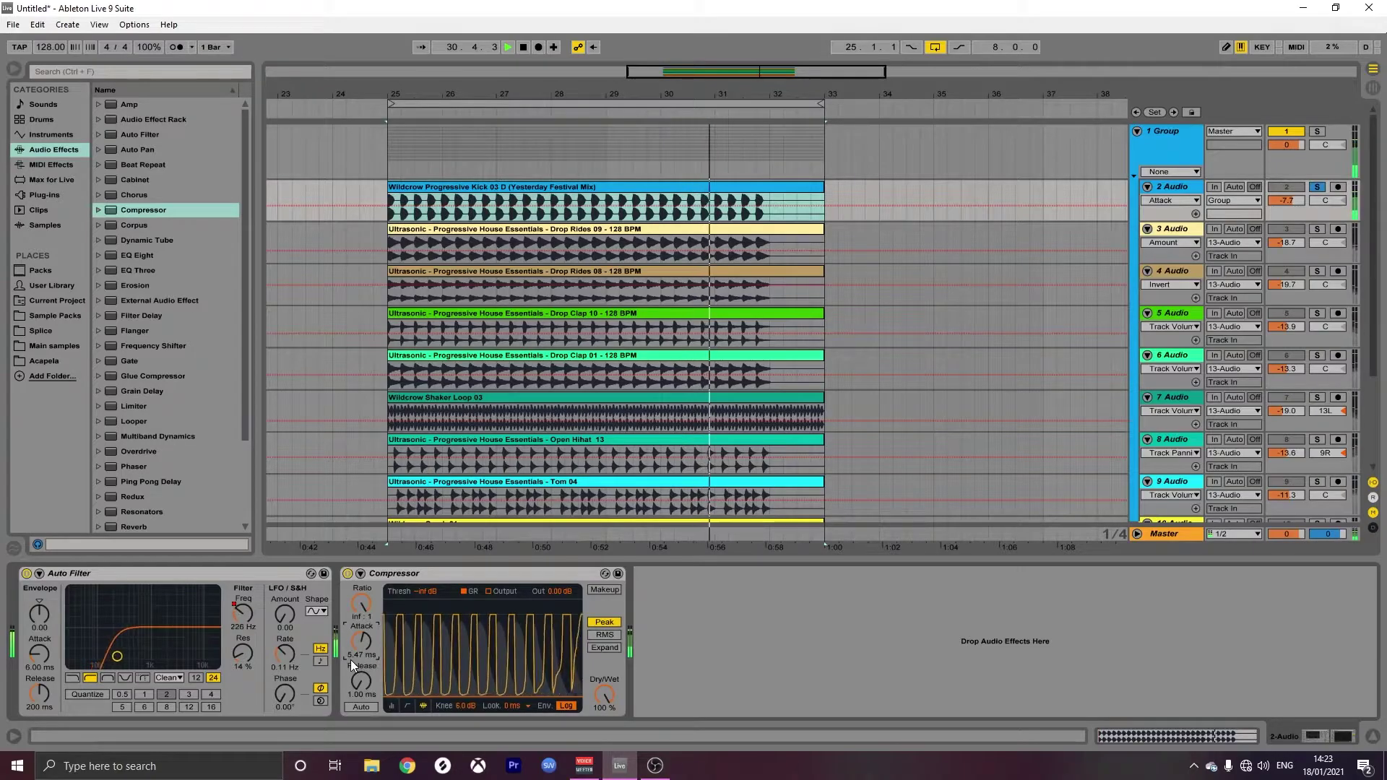
{"action": "left_click_drag", "start_coordinate": [362, 645], "coordinate": [361, 715]}
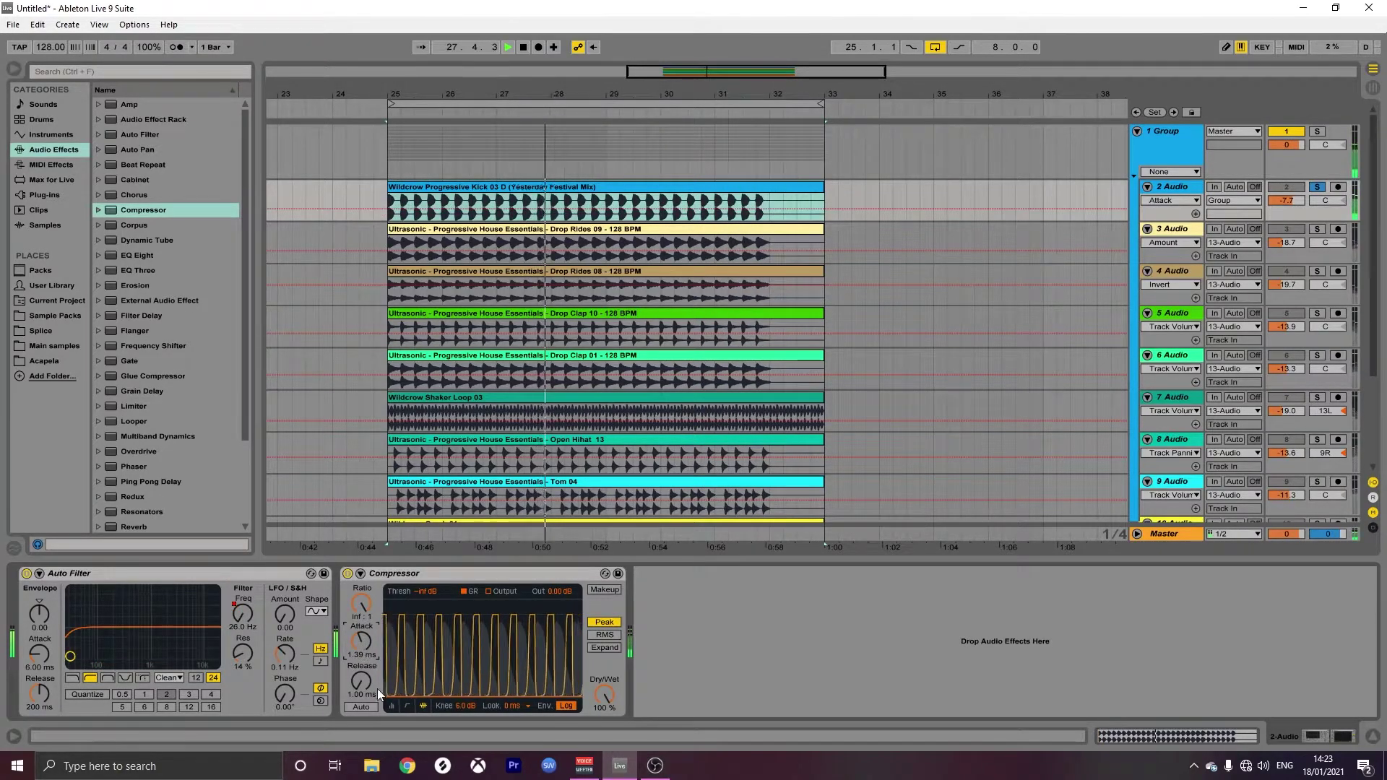
{"action": "left_click_drag", "start_coordinate": [361, 682], "coordinate": [362, 652]}
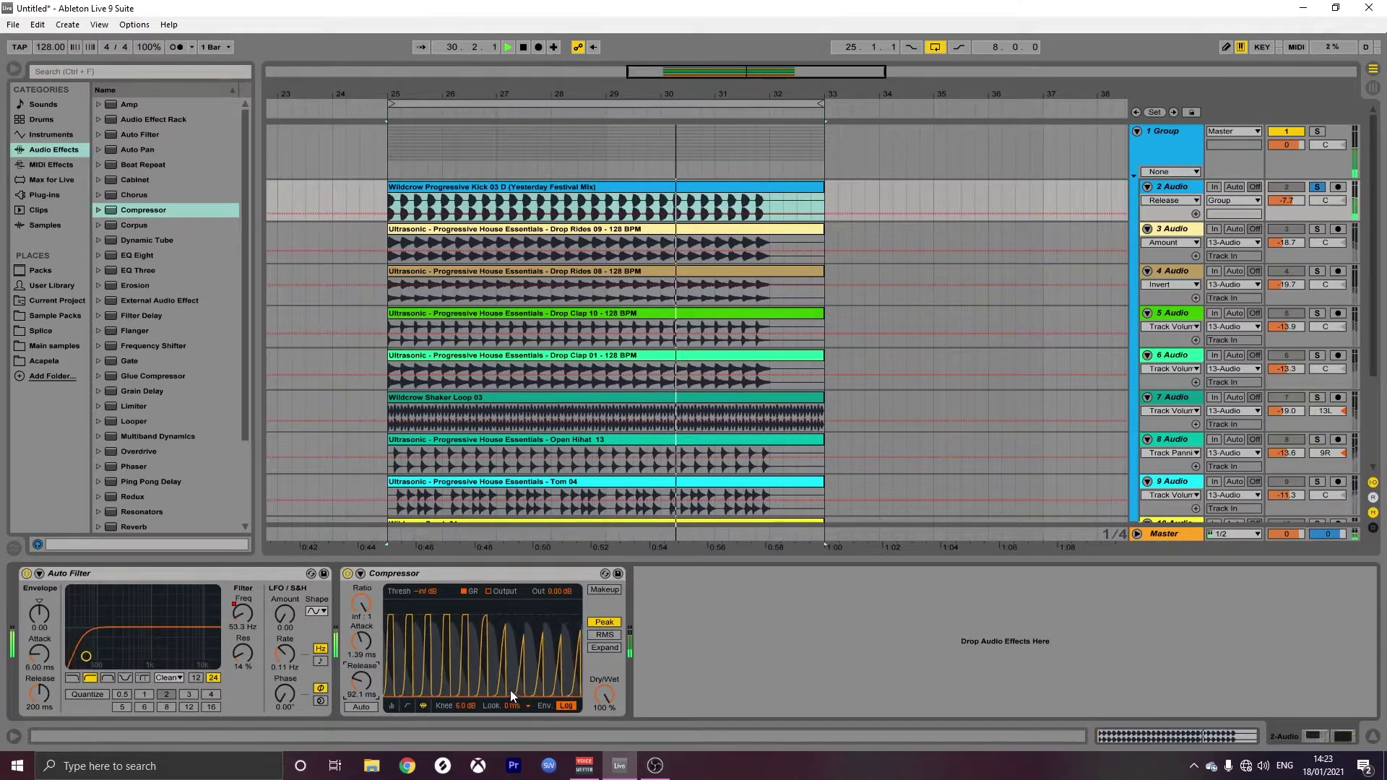
{"action": "left_click_drag", "start_coordinate": [362, 678], "coordinate": [361, 715]}
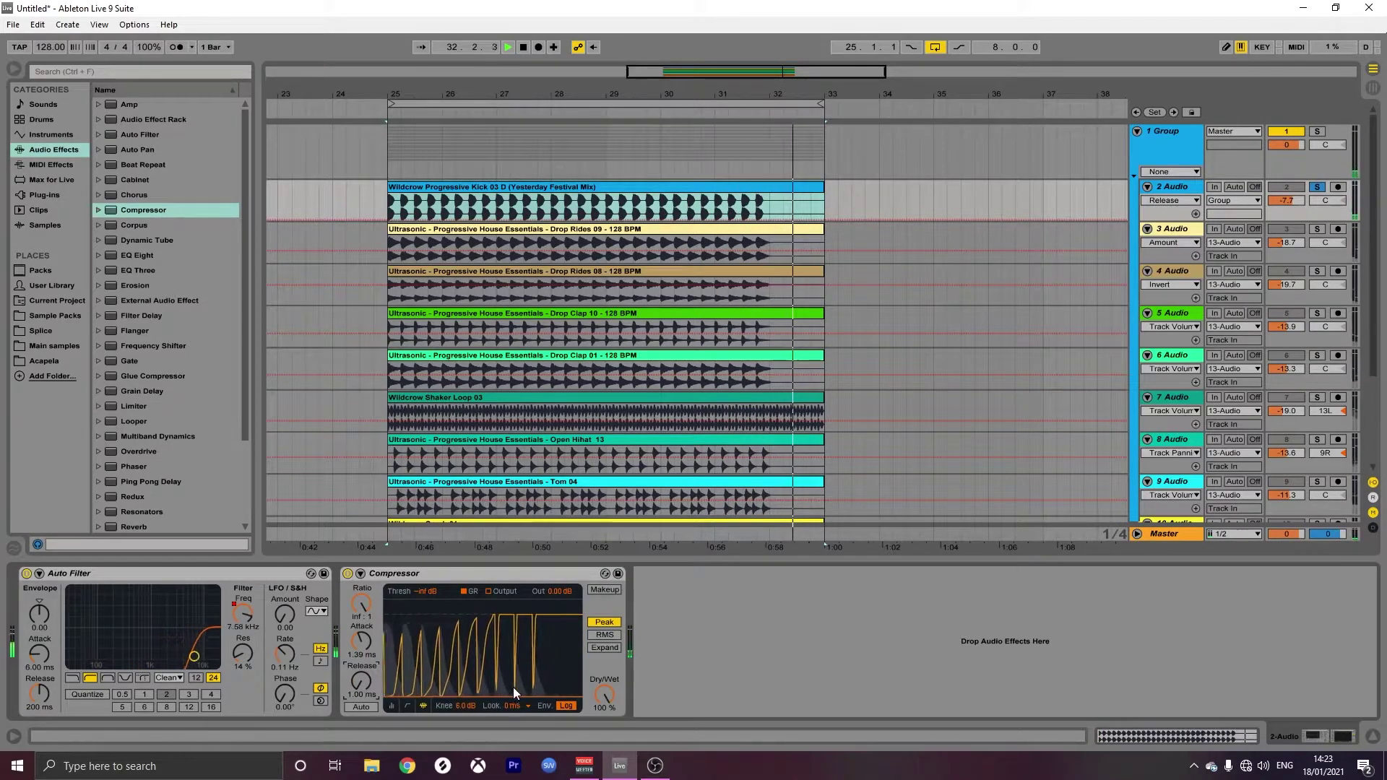
{"action": "left_click_drag", "start_coordinate": [364, 684], "coordinate": [364, 633]}
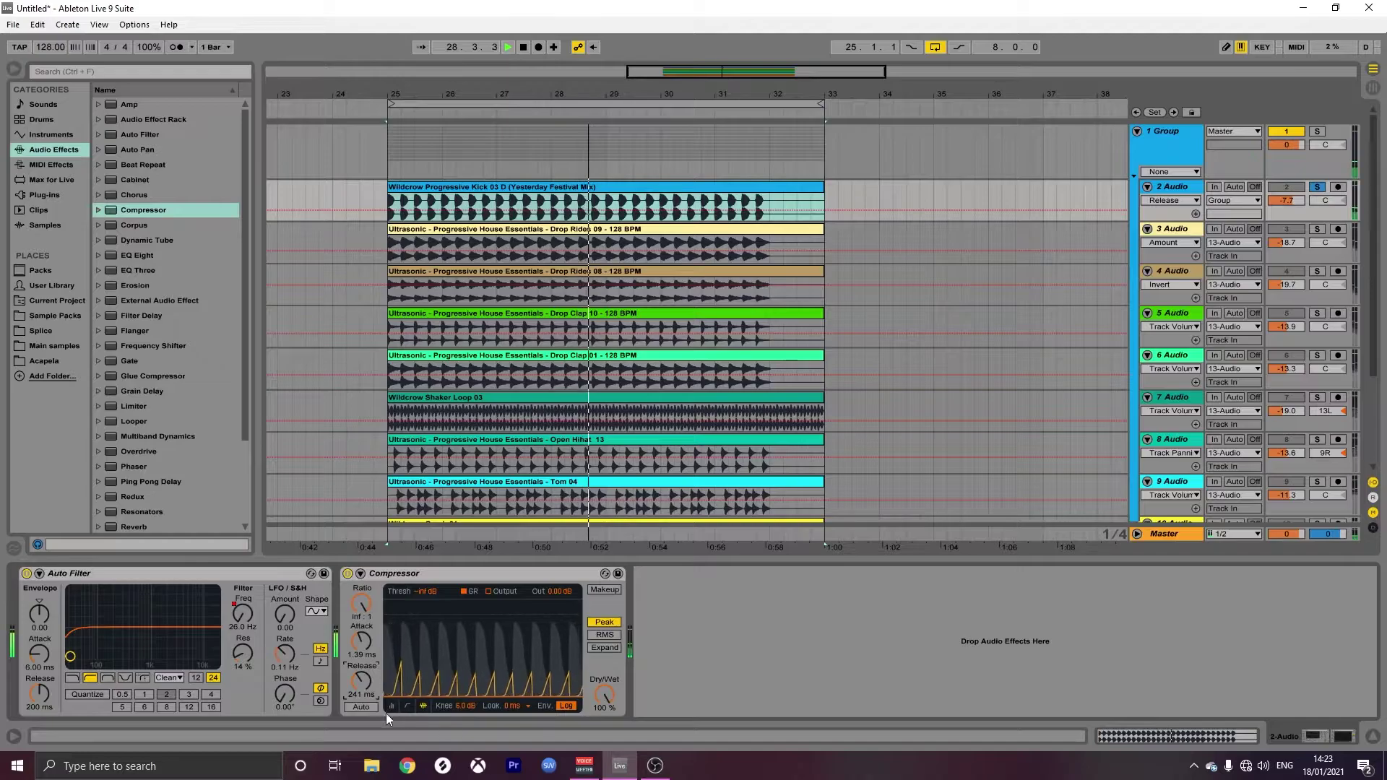
{"action": "left_click_drag", "start_coordinate": [363, 682], "coordinate": [362, 701]}
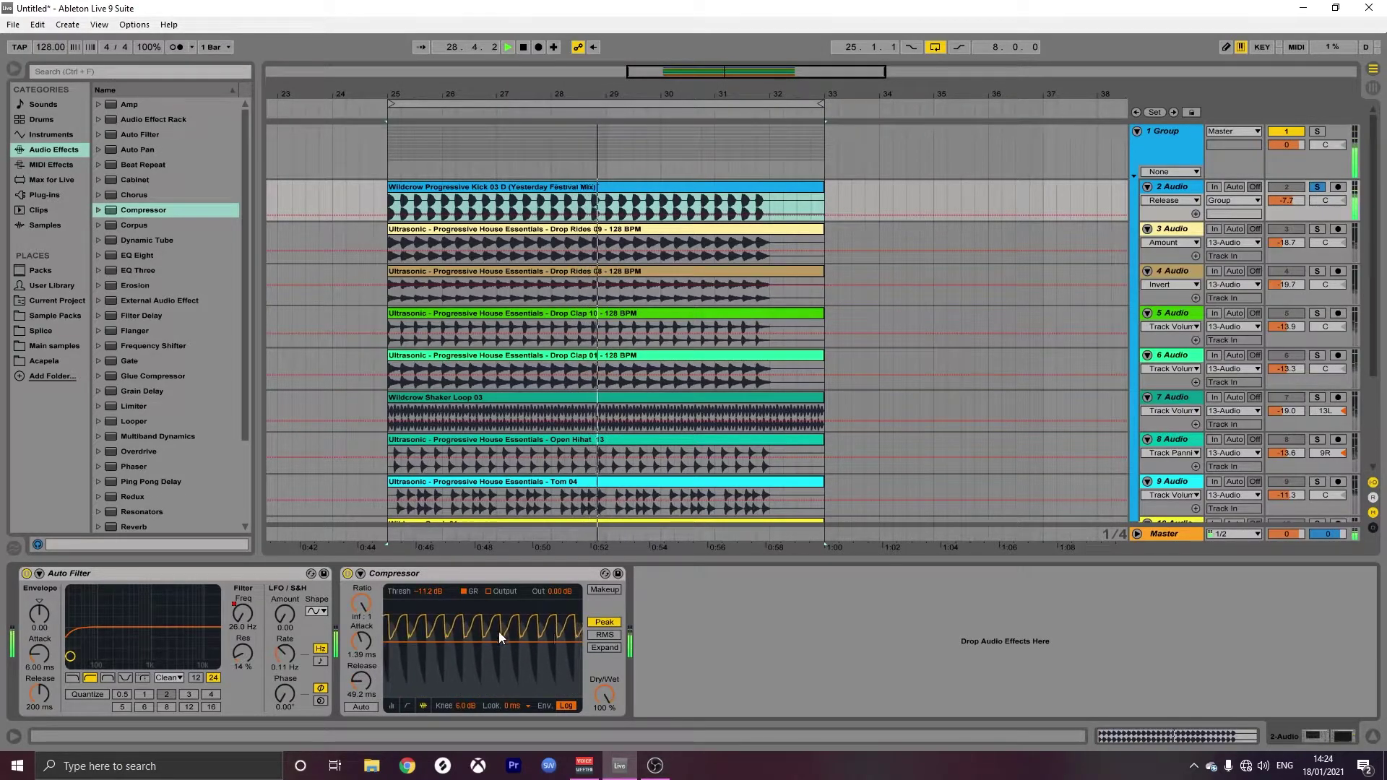
- Audition the kick with different compressor thresholds, from -22.2 dB and -13.4 dB down to -inf dB and up to 2.25 dB
{"action": "left_click_drag", "start_coordinate": [459, 641], "coordinate": [459, 648]}
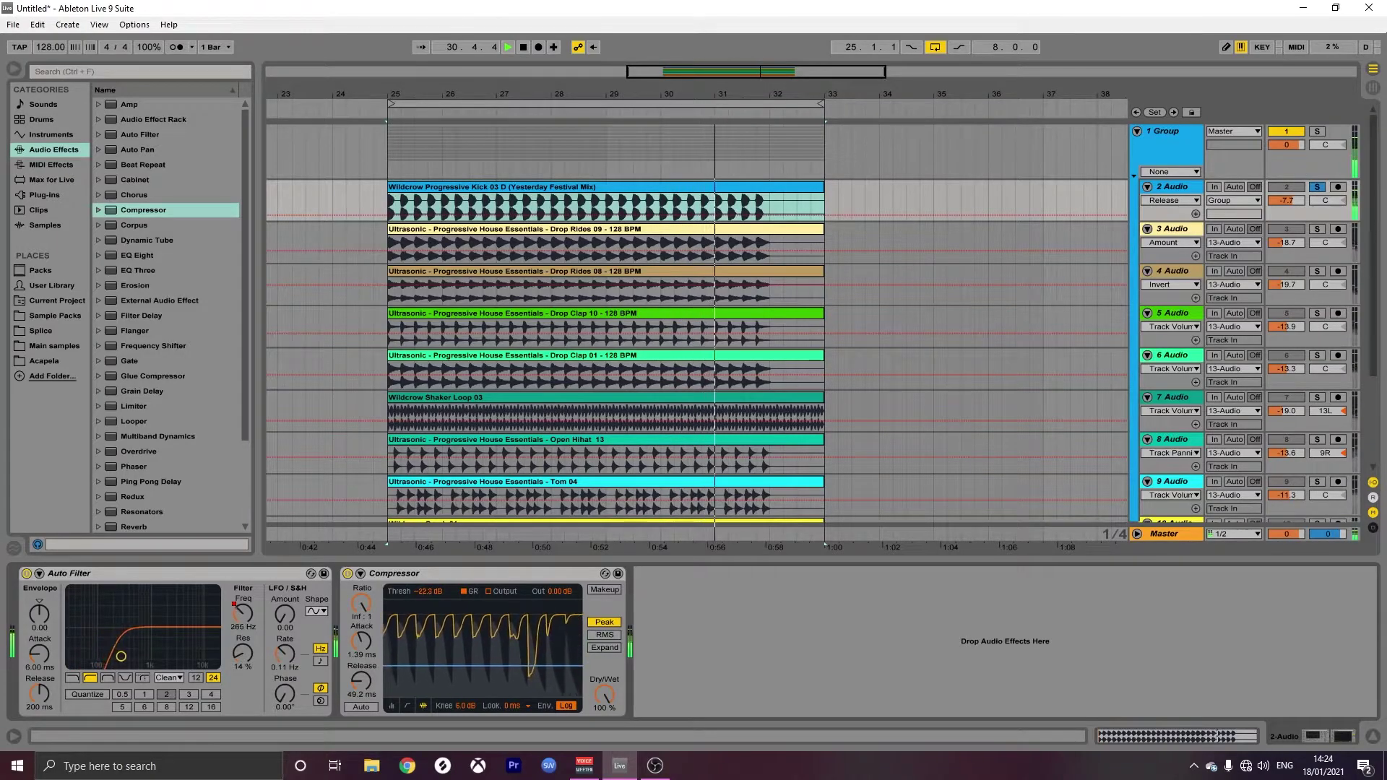
{"action": "left_click_drag", "start_coordinate": [527, 648], "coordinate": [527, 638]}
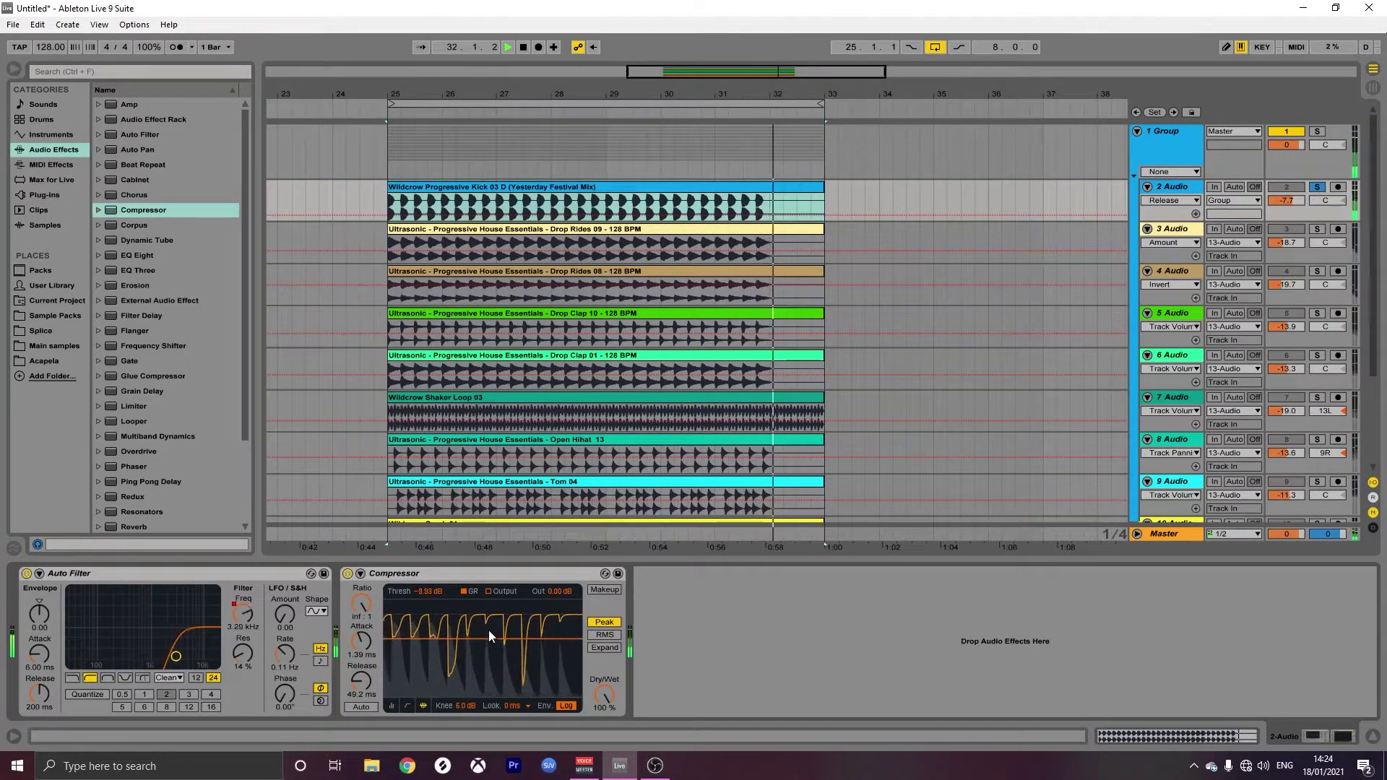
{"action": "left_click_drag", "start_coordinate": [428, 592], "coordinate": [429, 605]}
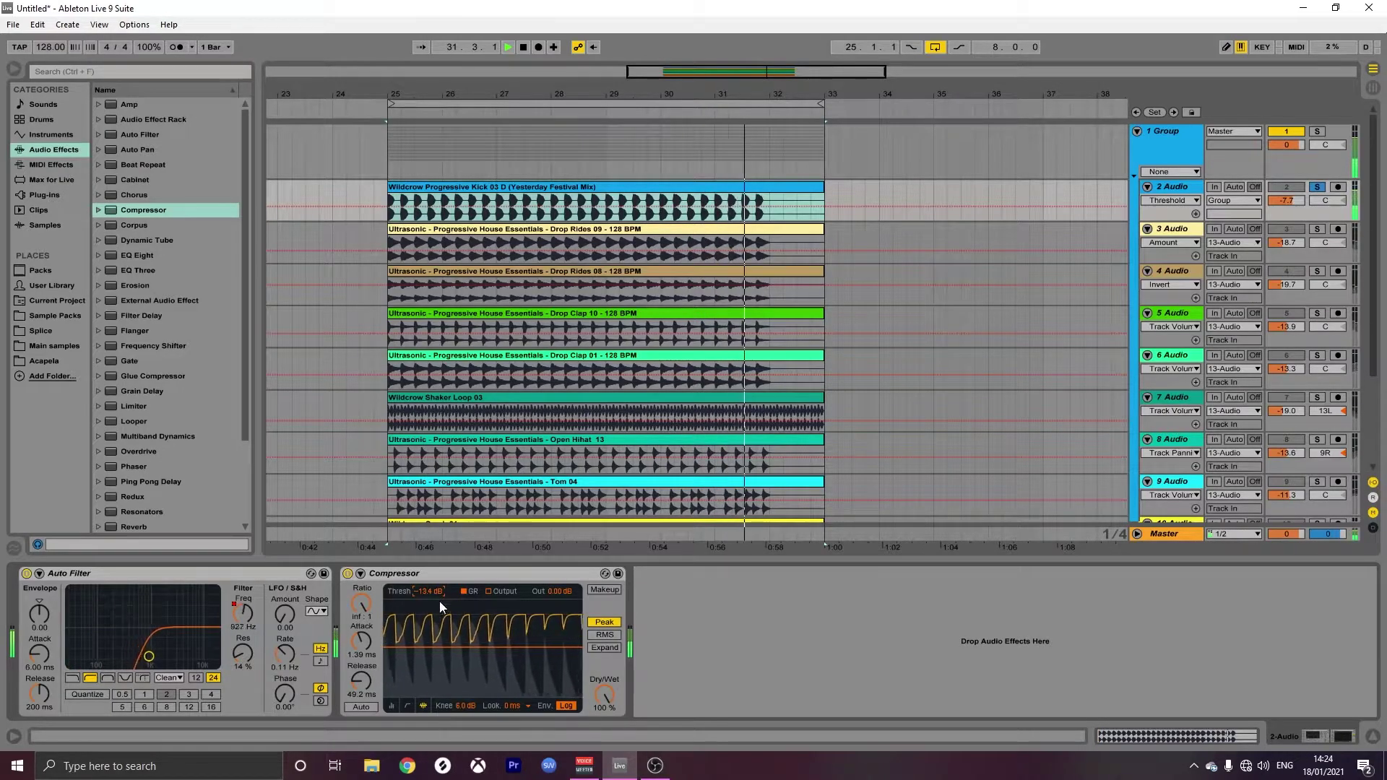
{"action": "left_click_drag", "start_coordinate": [427, 589], "coordinate": [426, 628]}
{"action": "key", "text": "space"}
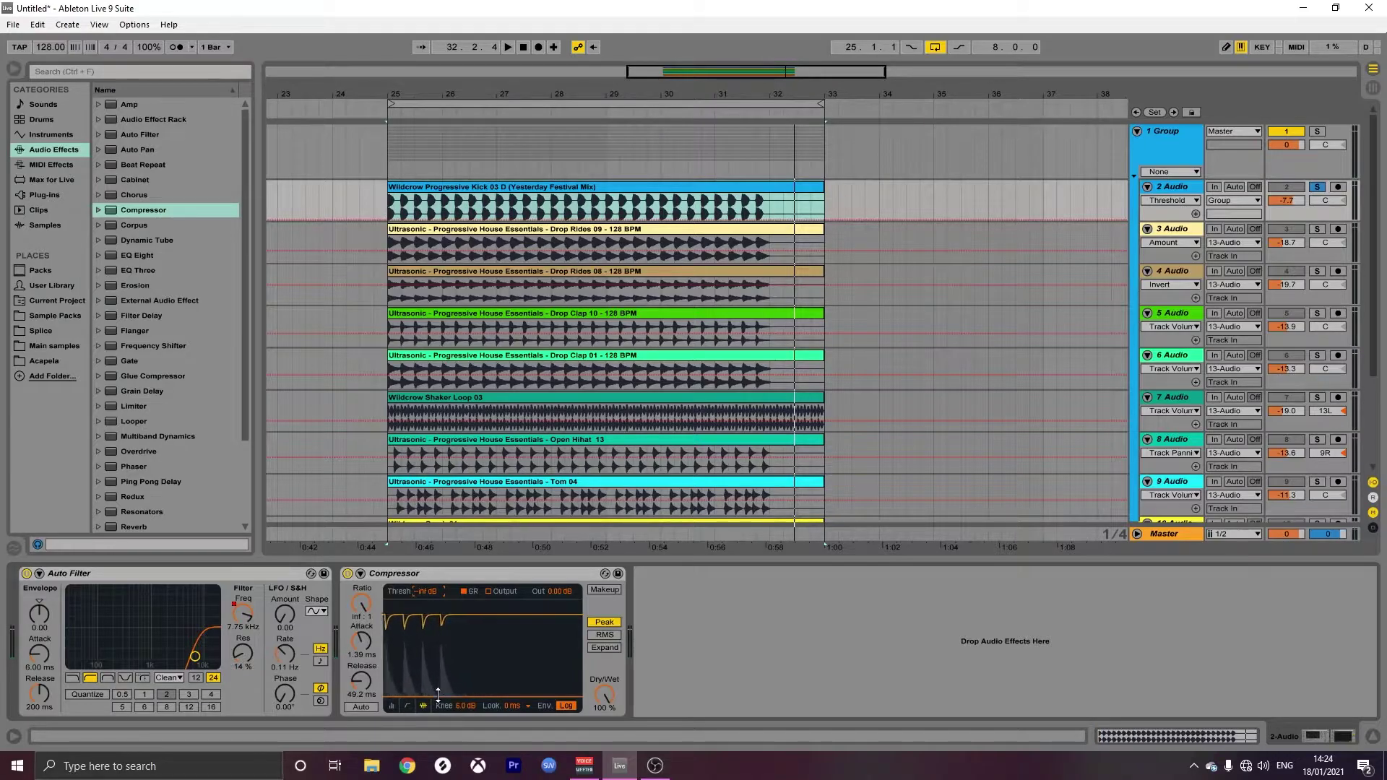
{"action": "key", "text": "space"}
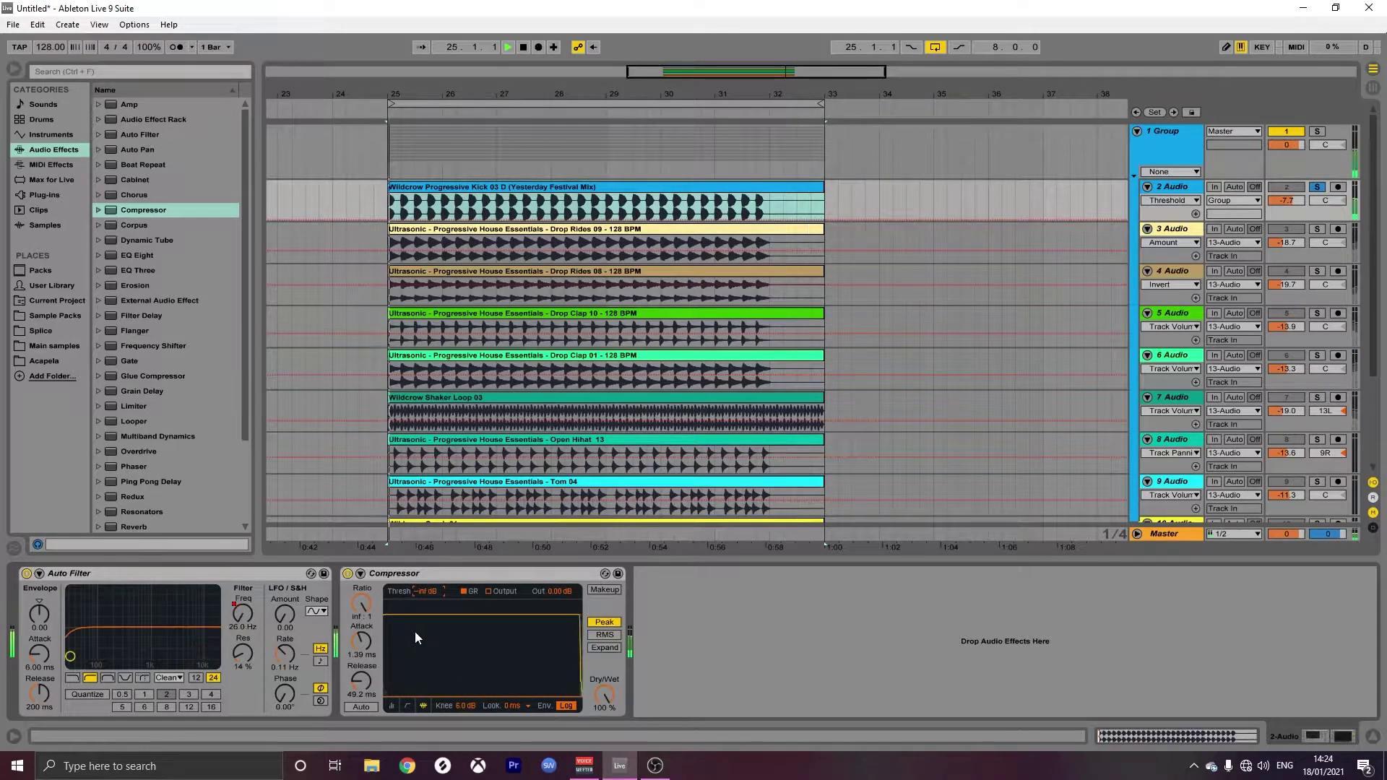
{"action": "left_click_drag", "start_coordinate": [427, 591], "coordinate": [427, 549]}
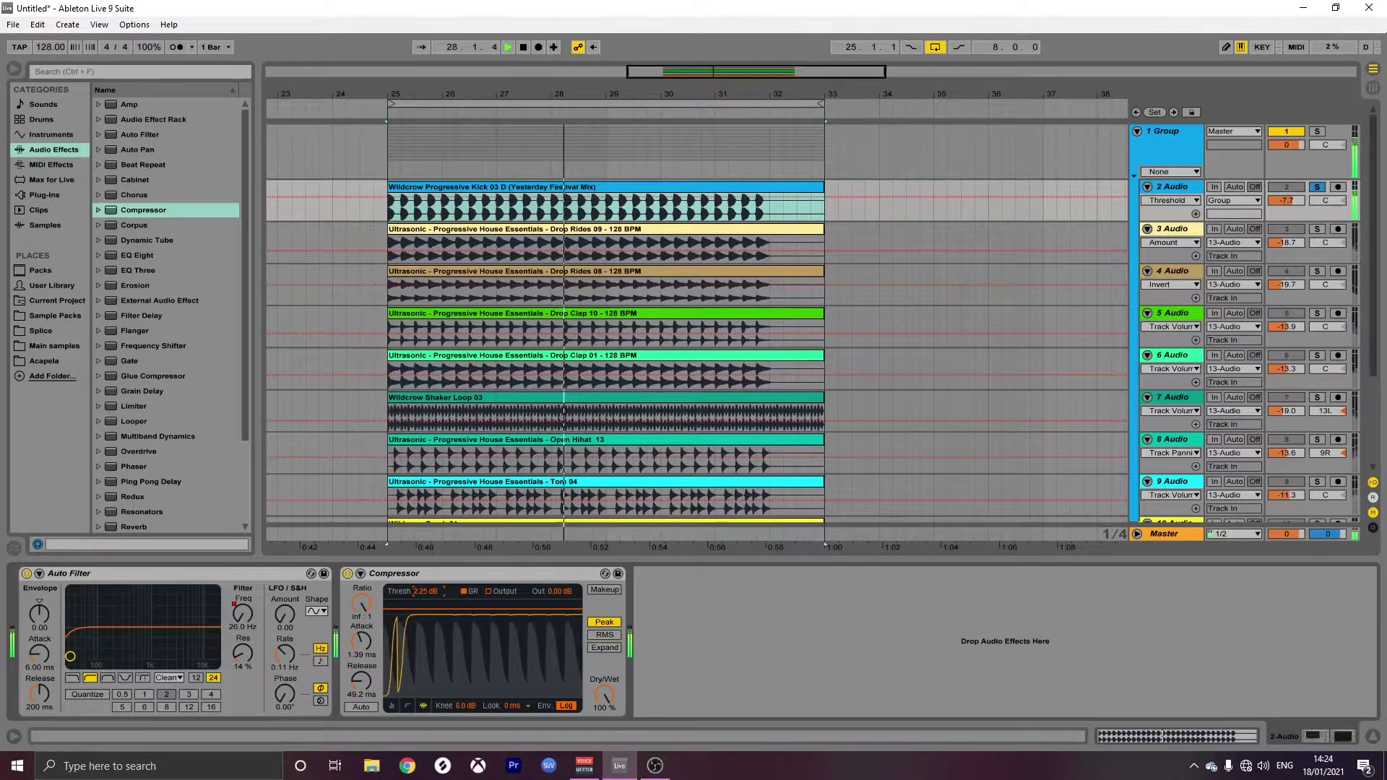
- Set the compressor's threshold to -9.94 dB and, after trying a 4:1 ratio, set the ratio to 2.86:1
{"action": "left_click_drag", "start_coordinate": [428, 591], "coordinate": [427, 650]}
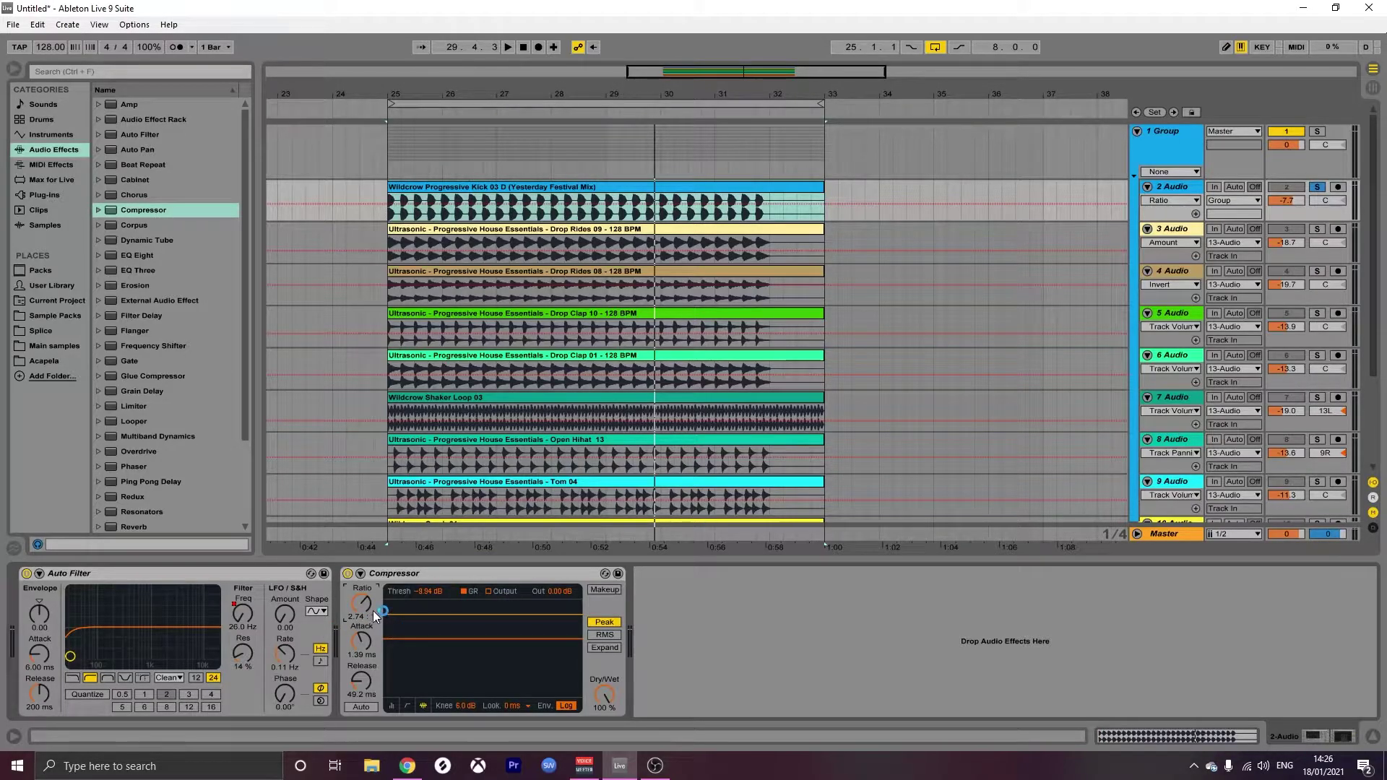
{"action": "left_click_drag", "start_coordinate": [363, 605], "coordinate": [362, 593]}
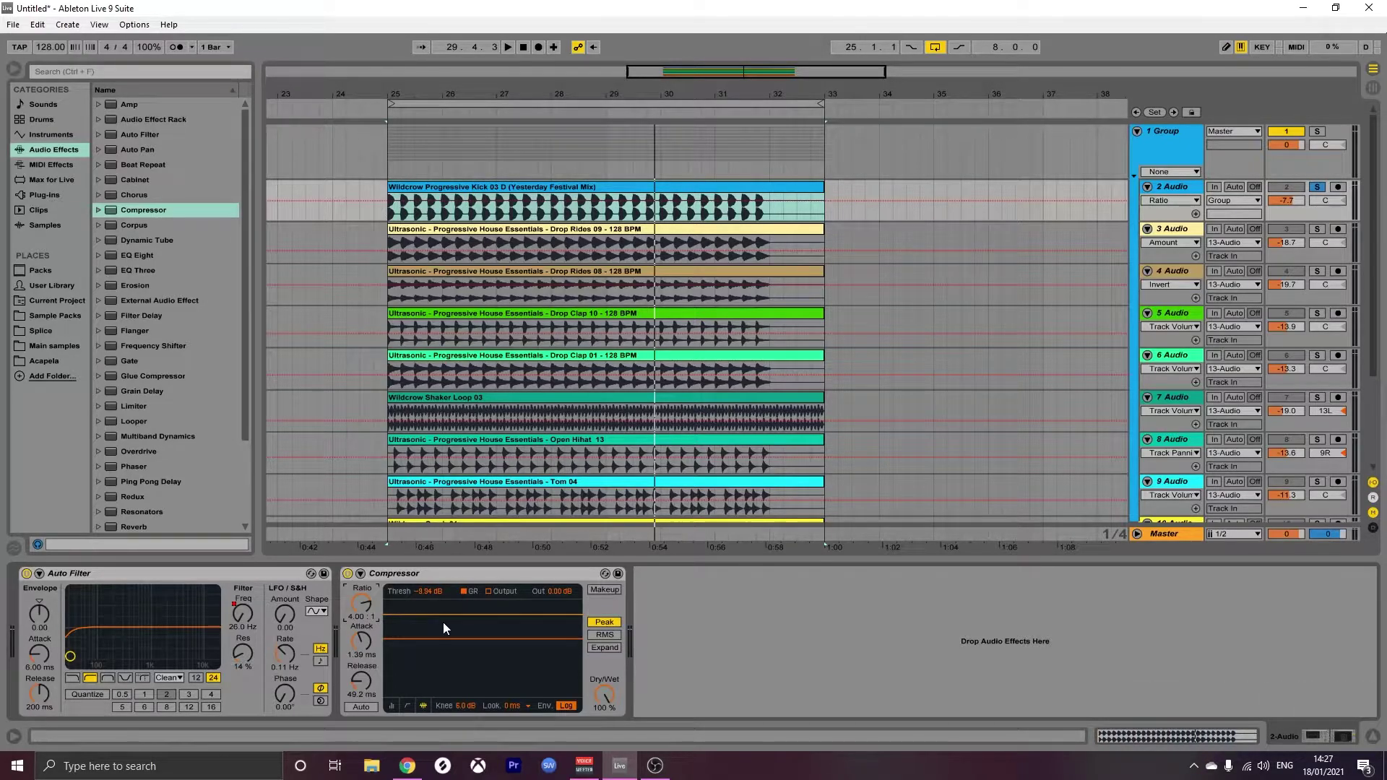
{"action": "key", "text": "space"}
{"action": "mouse_move", "coordinate": [357, 608]}
{"action": "left_mouse_down"}
{"action": "mouse_move", "coordinate": [357, 645]}
{"action": "mouse_move", "coordinate": [356, 584]}
{"action": "mouse_move", "coordinate": [357, 633]}
{"action": "mouse_move", "coordinate": [359, 611]}
{"action": "left_mouse_up"}
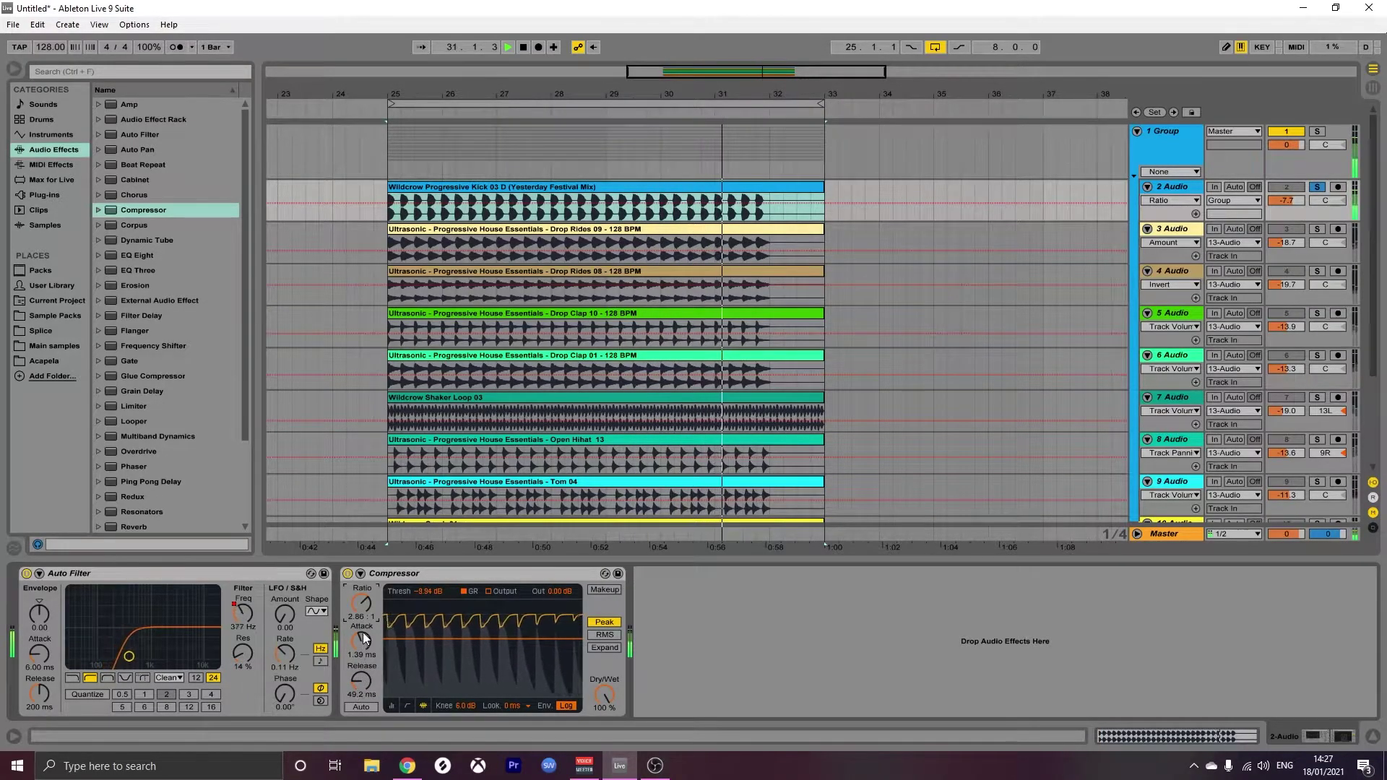
- Try a 0.19 ms attack, 1.63 s release and 15.8:1 ratio on the compressor, and restore the previous settings
{"action": "left_click_drag", "start_coordinate": [365, 642], "coordinate": [367, 559]}
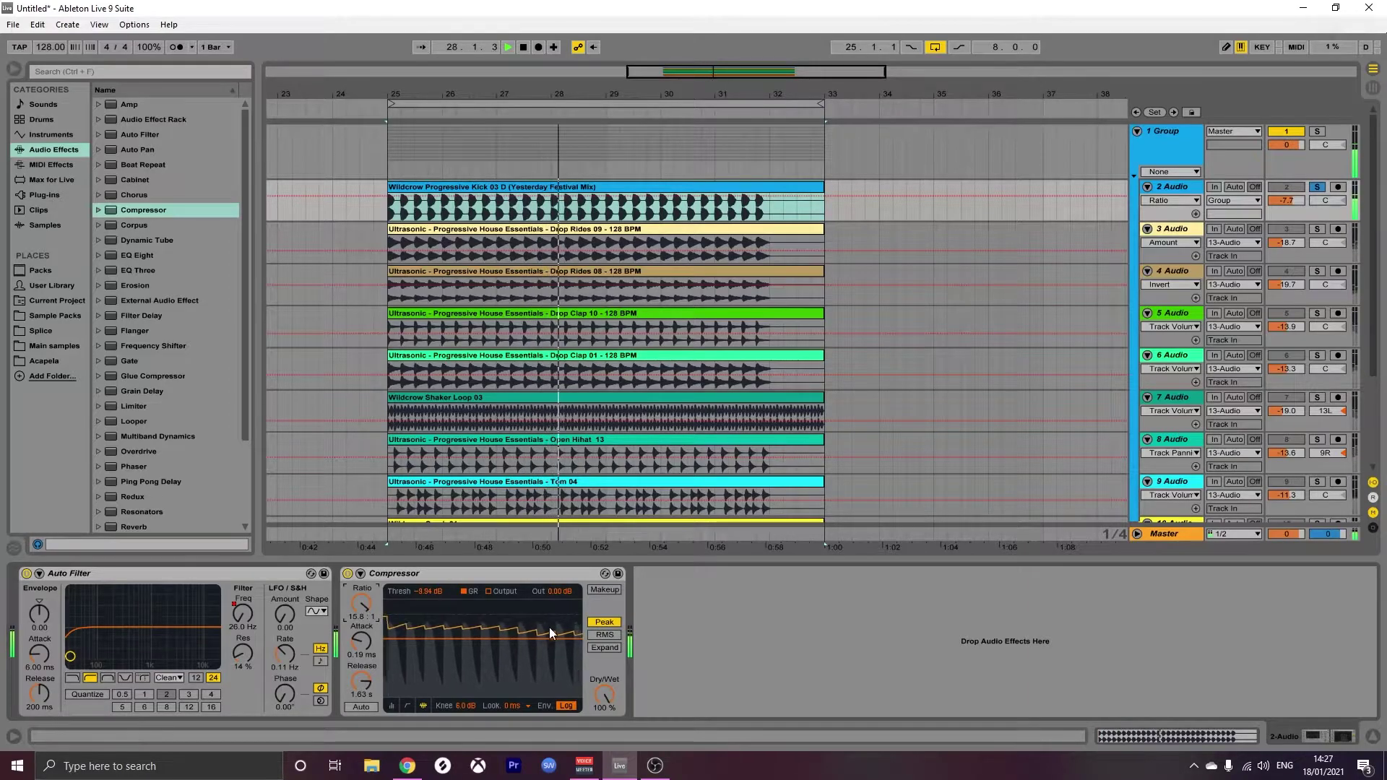
{"action": "left_click_drag", "start_coordinate": [356, 604], "coordinate": [356, 665]}
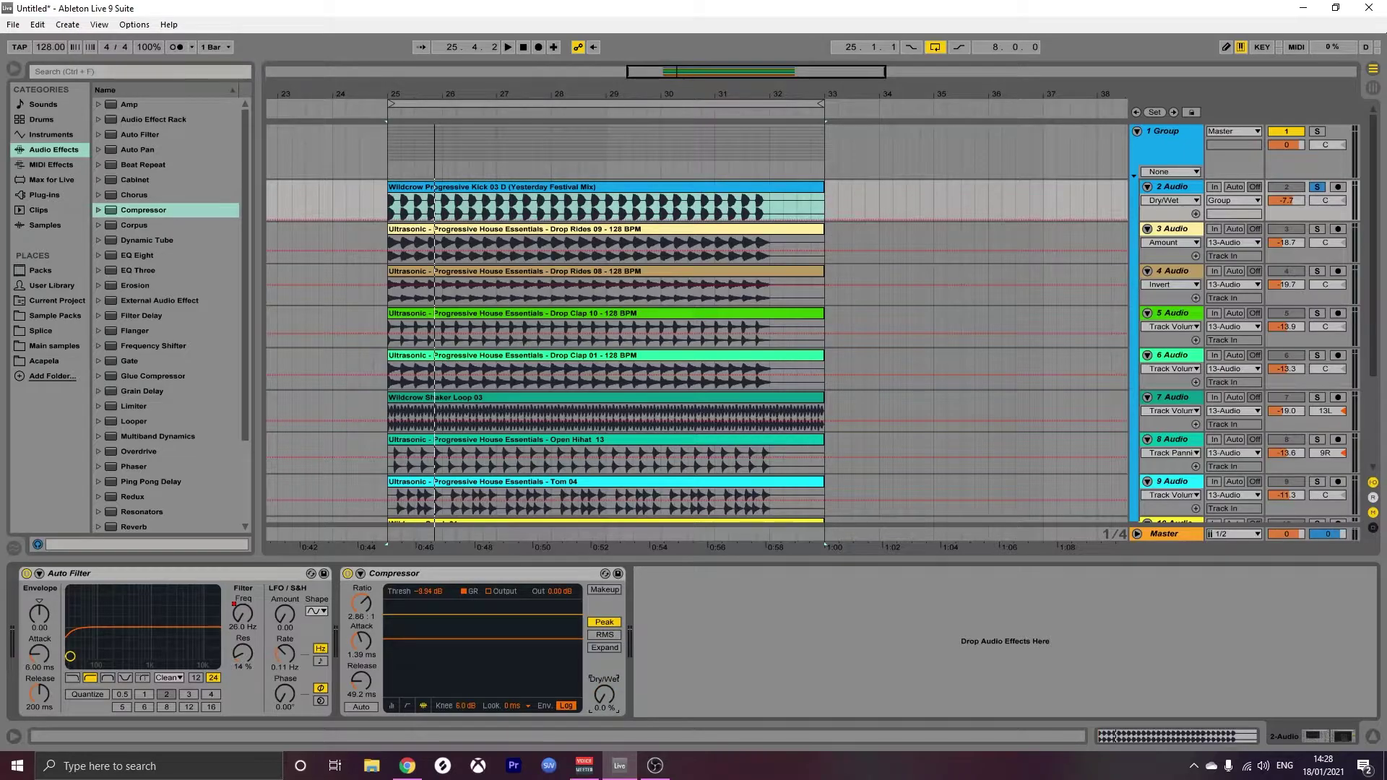
- Blend the compressed kick with the dry signal during playback, trying Dry/Wet at 50% and setting it to 47%
{"action": "left_click_drag", "start_coordinate": [603, 694], "coordinate": [604, 690]}
{"action": "key", "text": "space"}
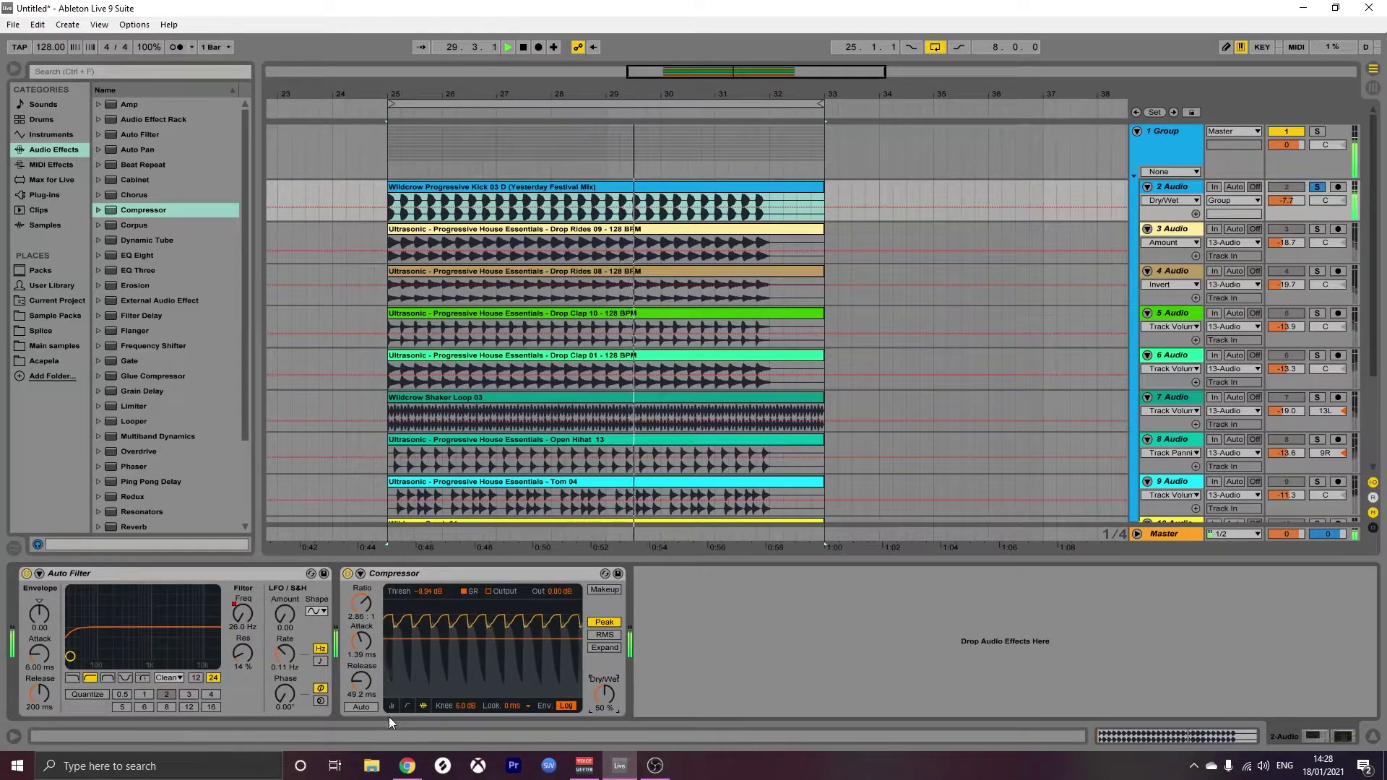
{"action": "left_click_drag", "start_coordinate": [591, 692], "coordinate": [604, 731]}
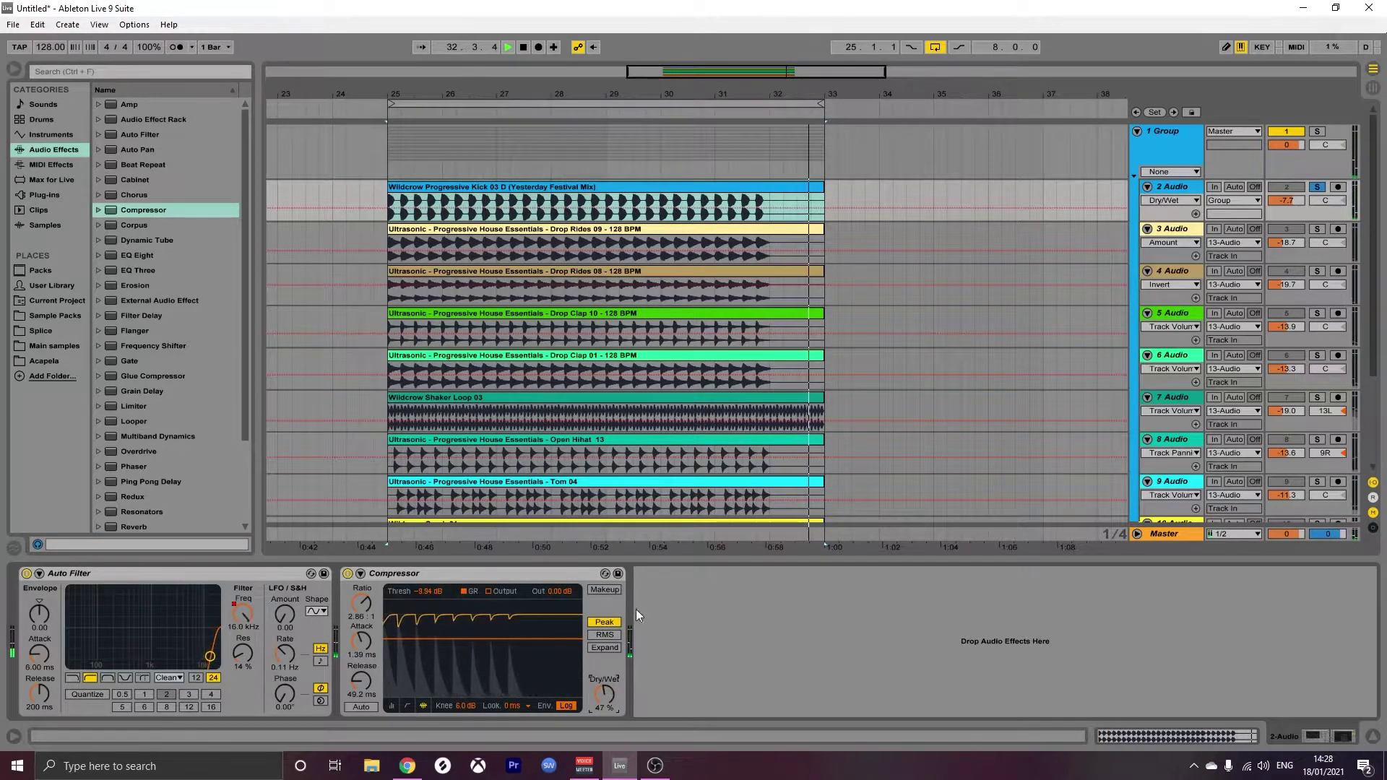
- Try the compressor with 2 dB of output gain and with automatic Makeup gain, returning both to their original settings
{"action": "left_click", "coordinate": [567, 588]}
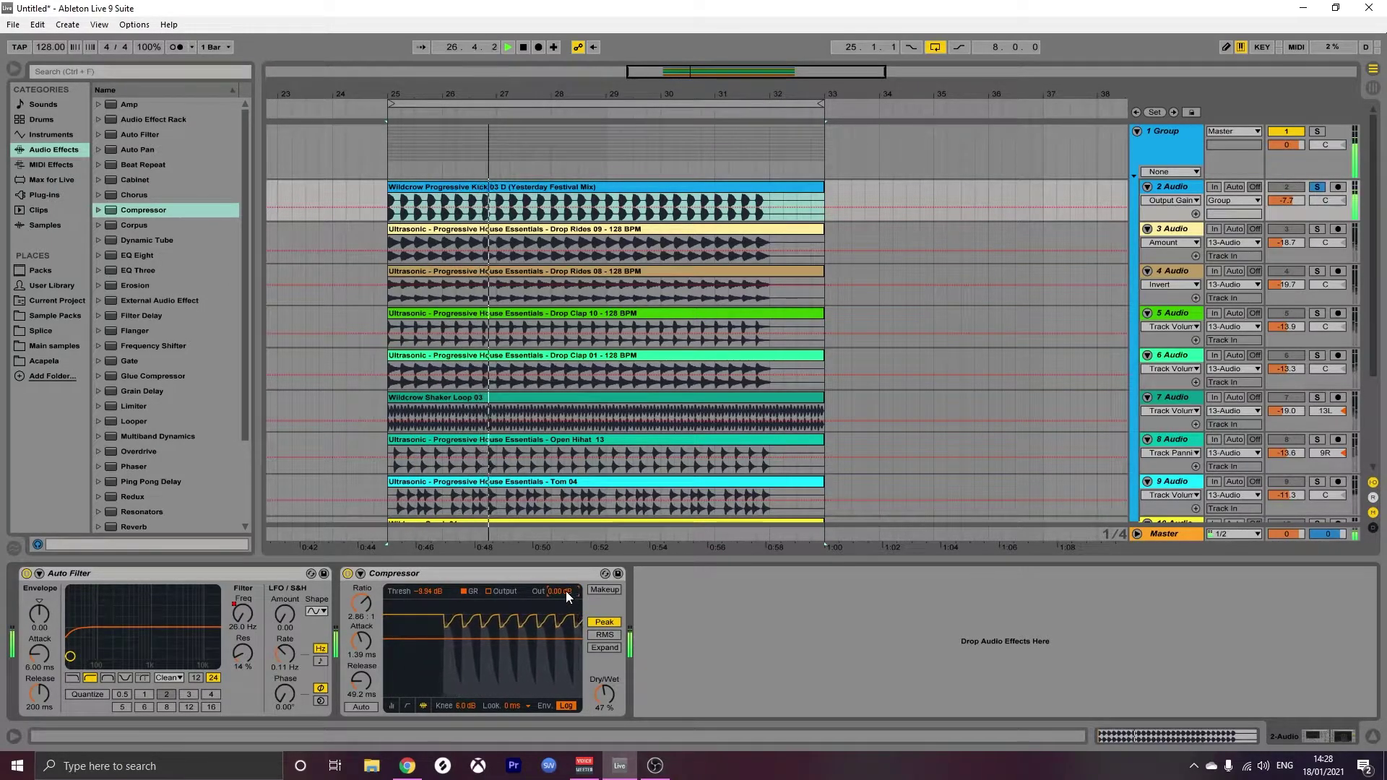
{"action": "type", "text": "2"}
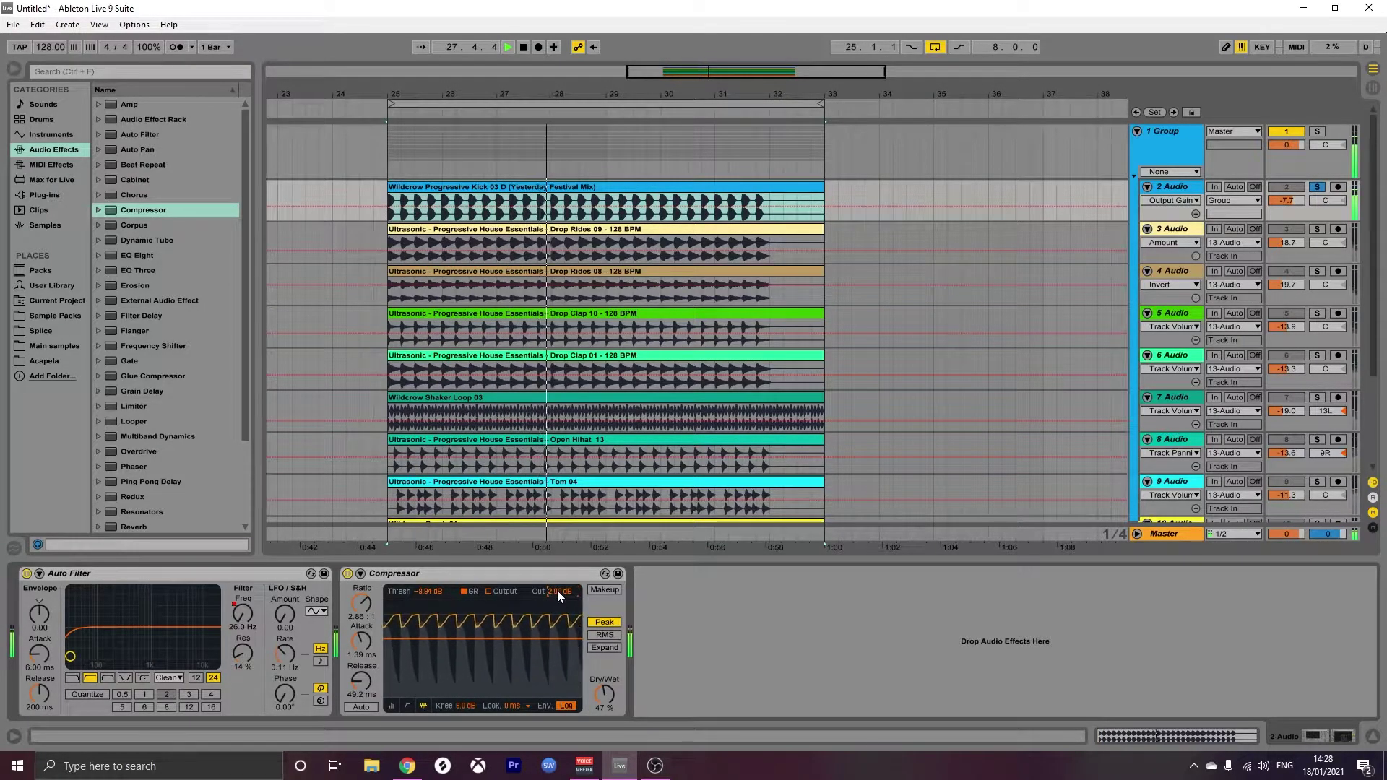
{"action": "key", "text": "Escape"}
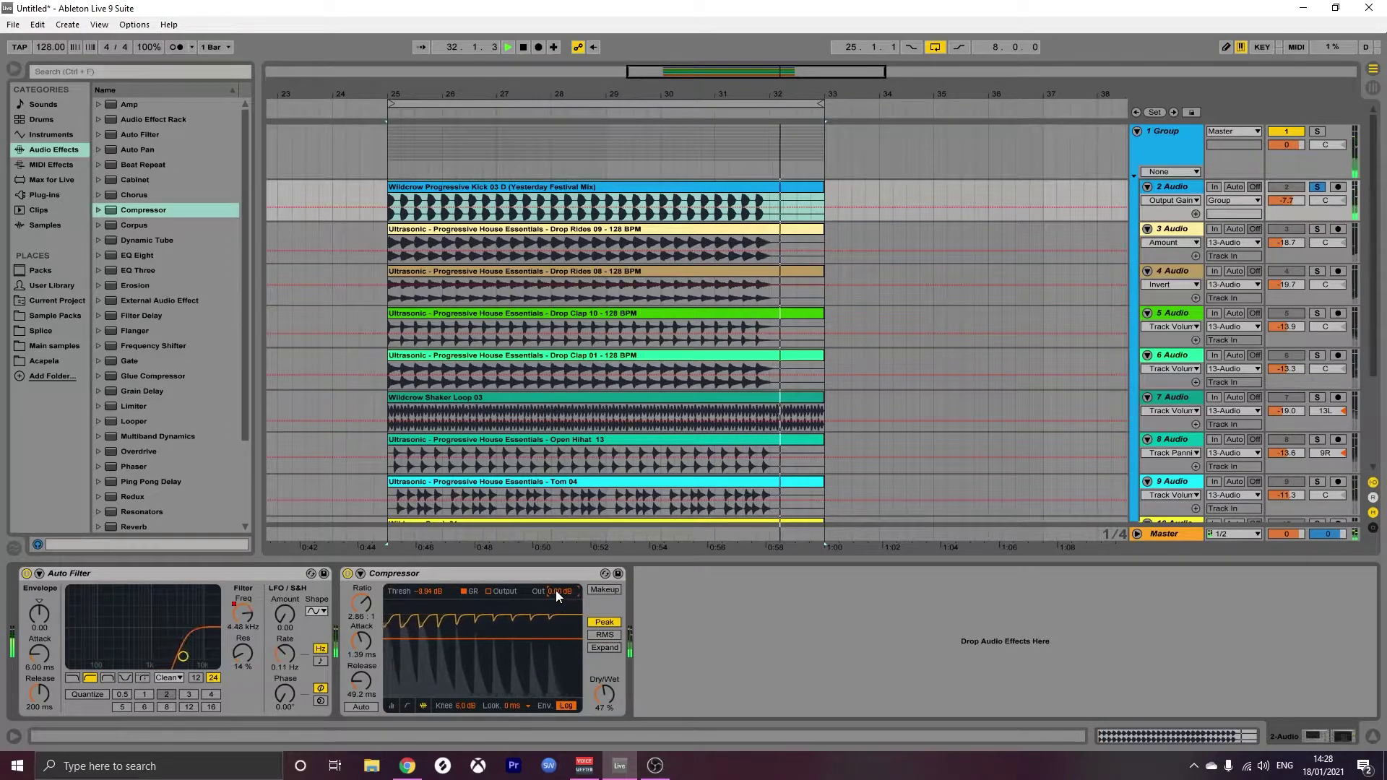
{"action": "left_click", "coordinate": [601, 588]}
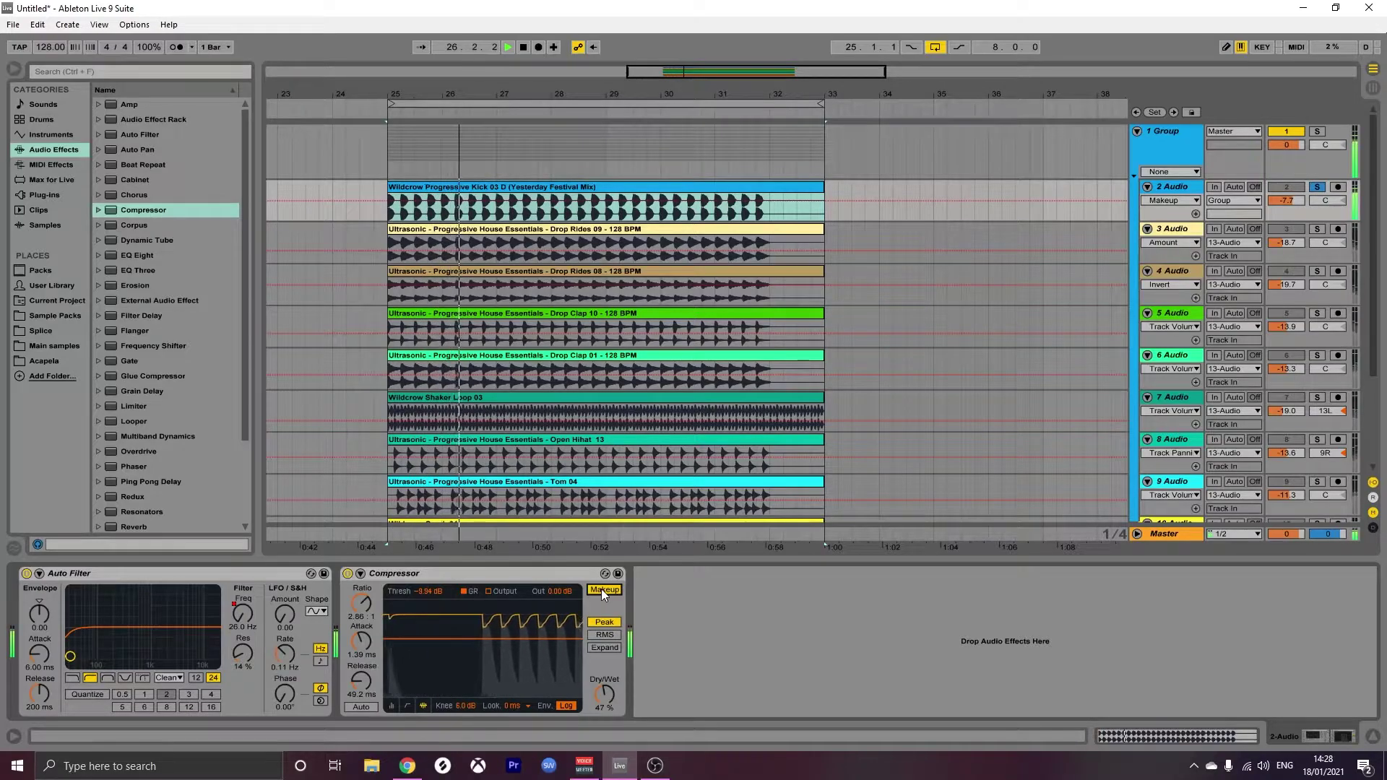
{"action": "left_click", "coordinate": [605, 590]}
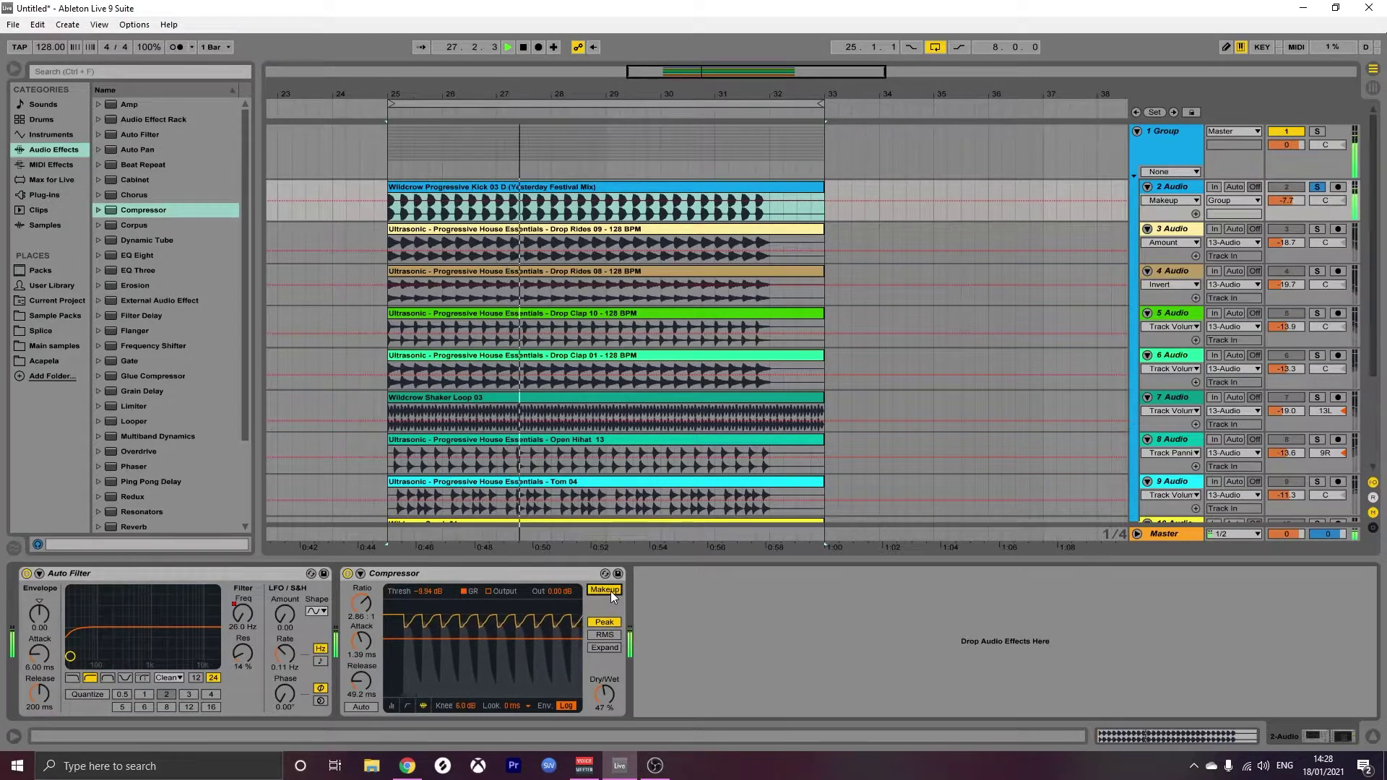
- Stop playback and switch the compressor's display to the transfer curve view
{"action": "key", "text": "space"}
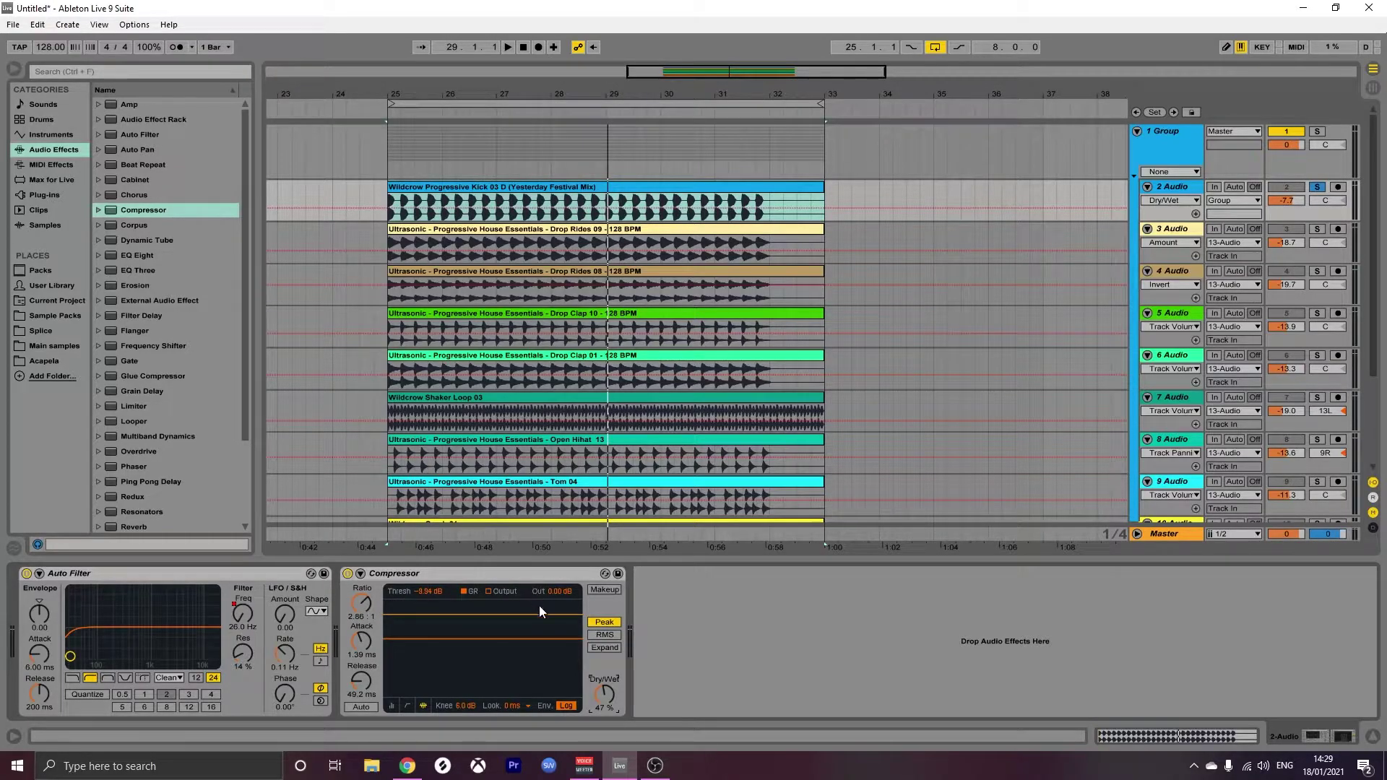
{"action": "left_click", "coordinate": [407, 706]}
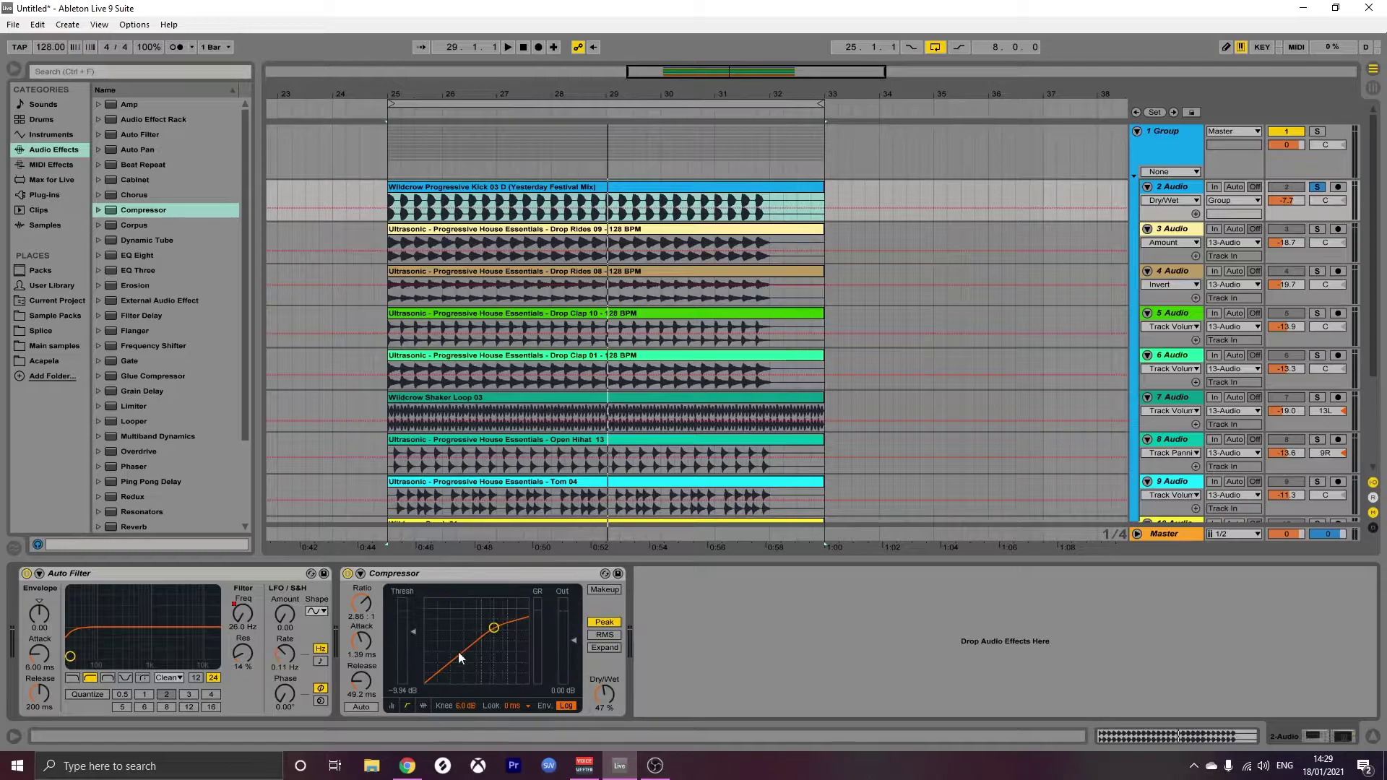
- Try compressor ratios of 1.15:1 and 21.3:1 on the transfer curve, play back the higher one, and return the ratio to 4.00:1
{"action": "left_click_drag", "start_coordinate": [361, 610], "coordinate": [361, 650]}
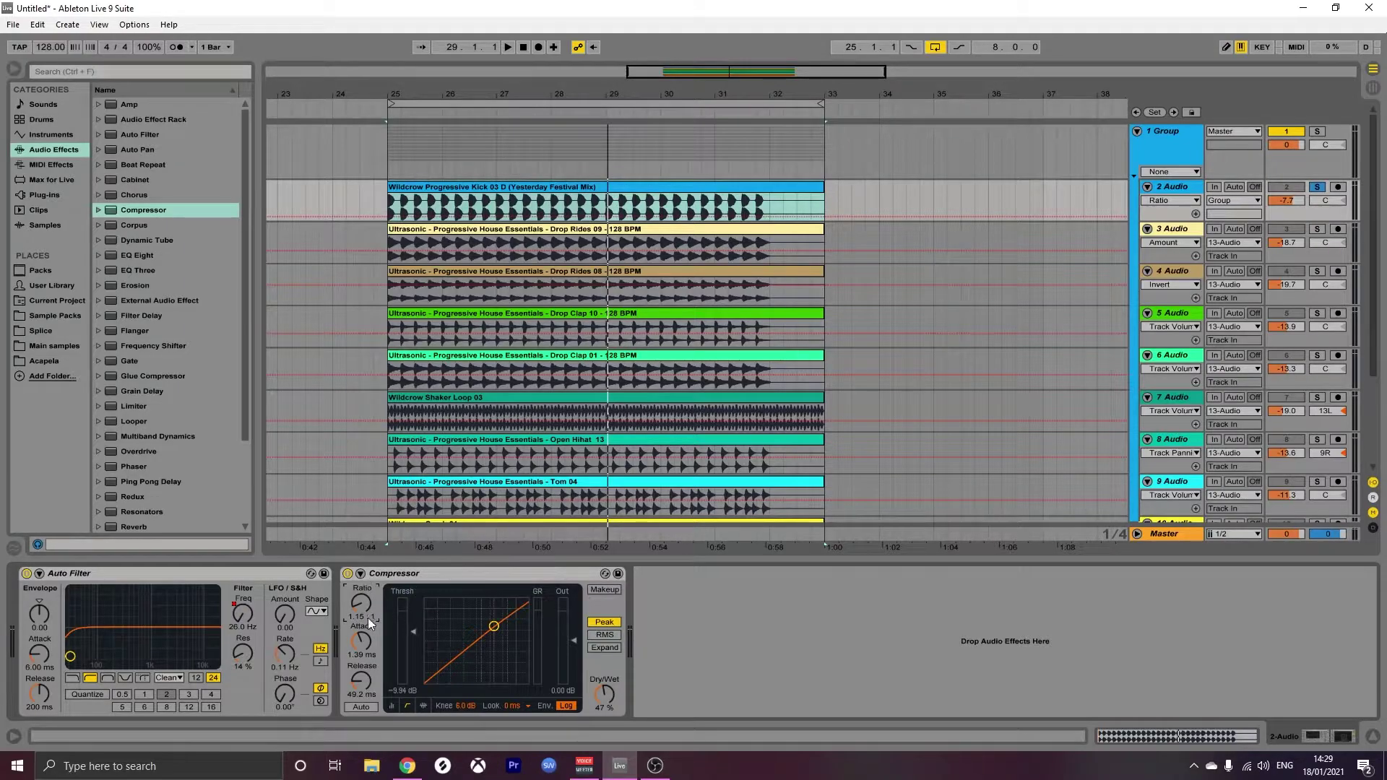
{"action": "left_click_drag", "start_coordinate": [368, 601], "coordinate": [368, 540]}
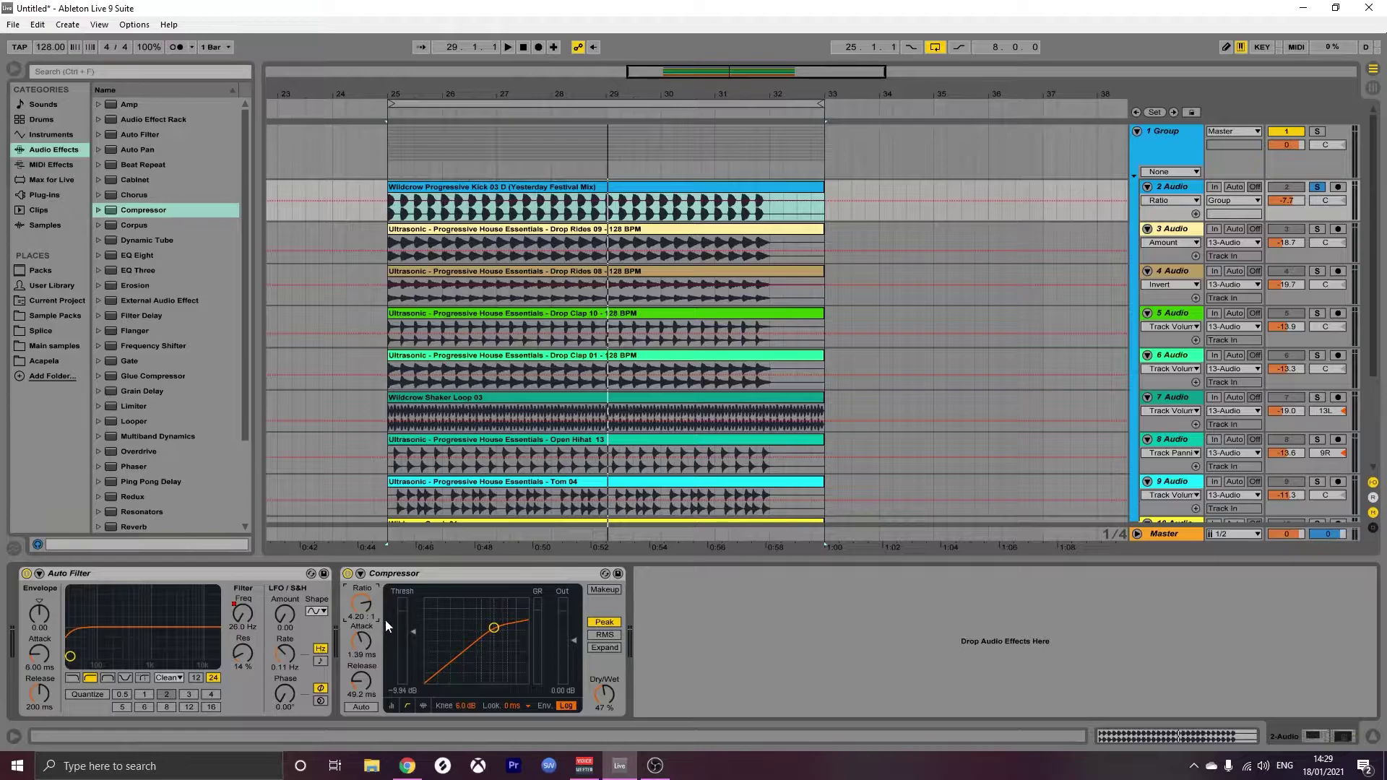
{"action": "left_click_drag", "start_coordinate": [346, 591], "coordinate": [371, 568]}
{"action": "key", "text": "space"}
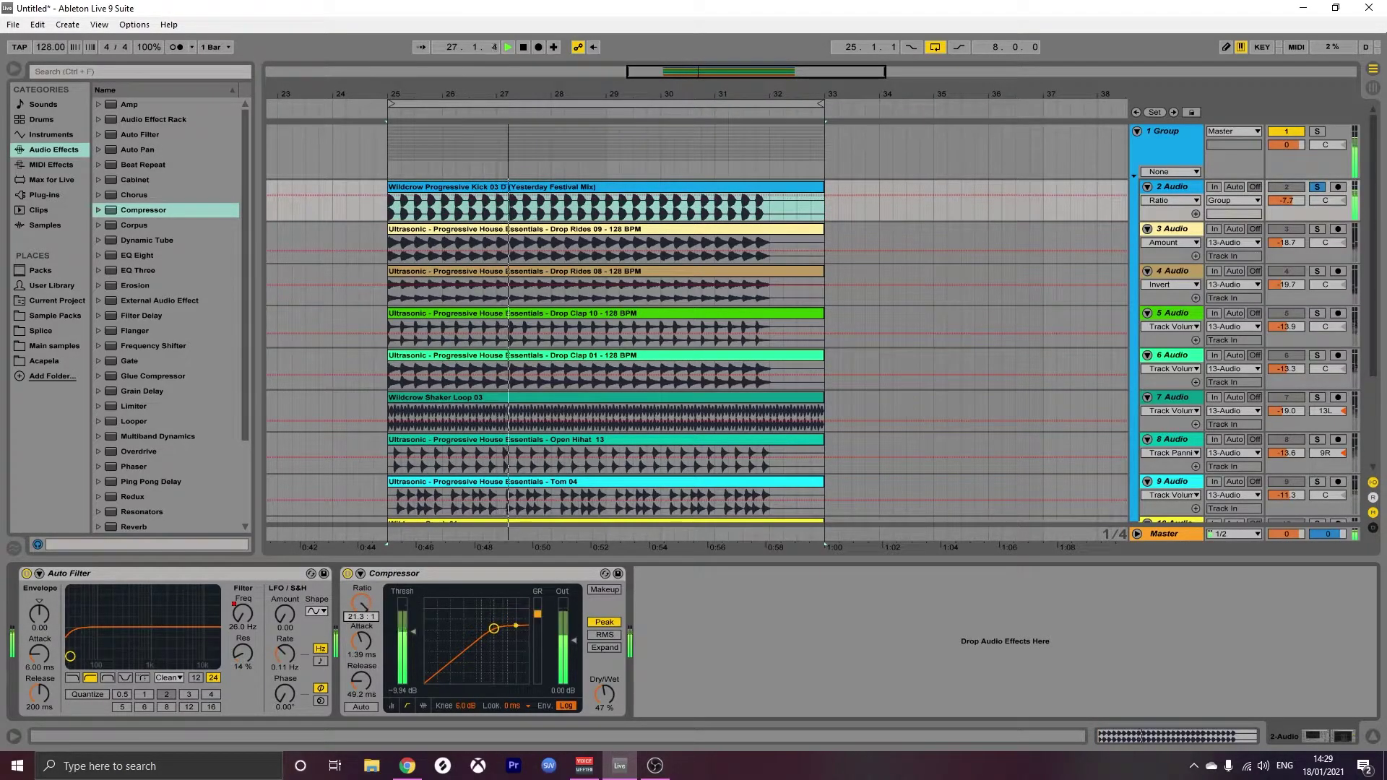
{"action": "key", "text": "space"}
{"action": "key", "text": "ctrl+z"}
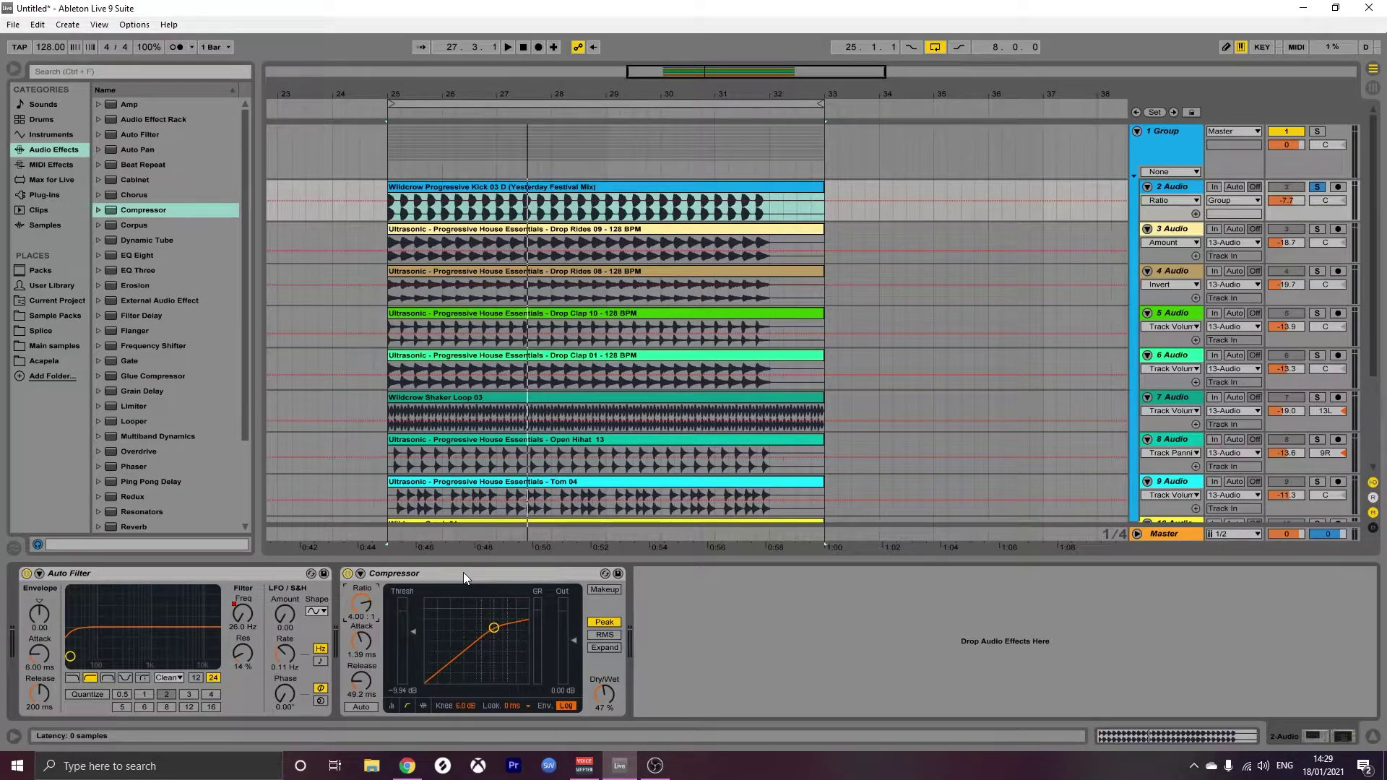
- Move the kick track's Compressor onto the drum group track and delete it there
{"action": "left_click", "coordinate": [435, 573]}
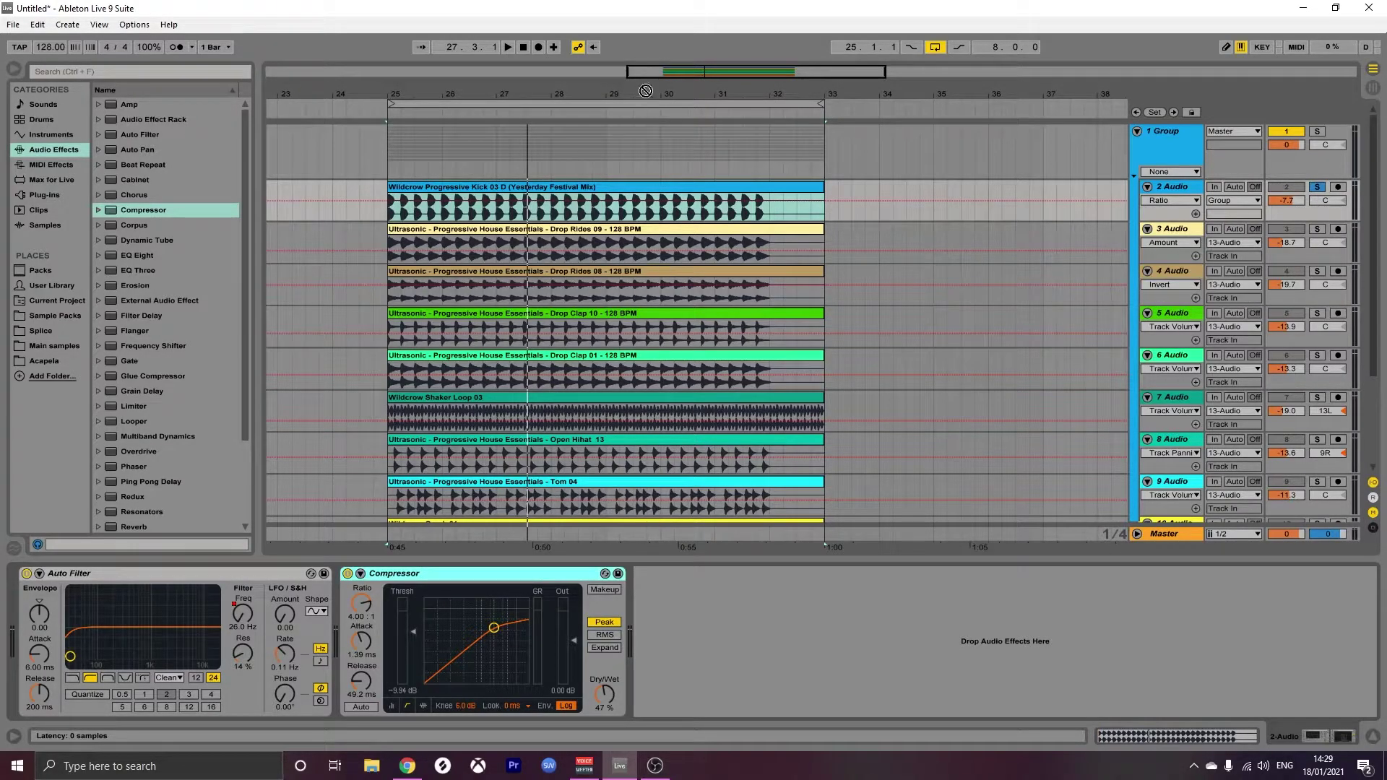
{"action": "left_click", "coordinate": [615, 160]}
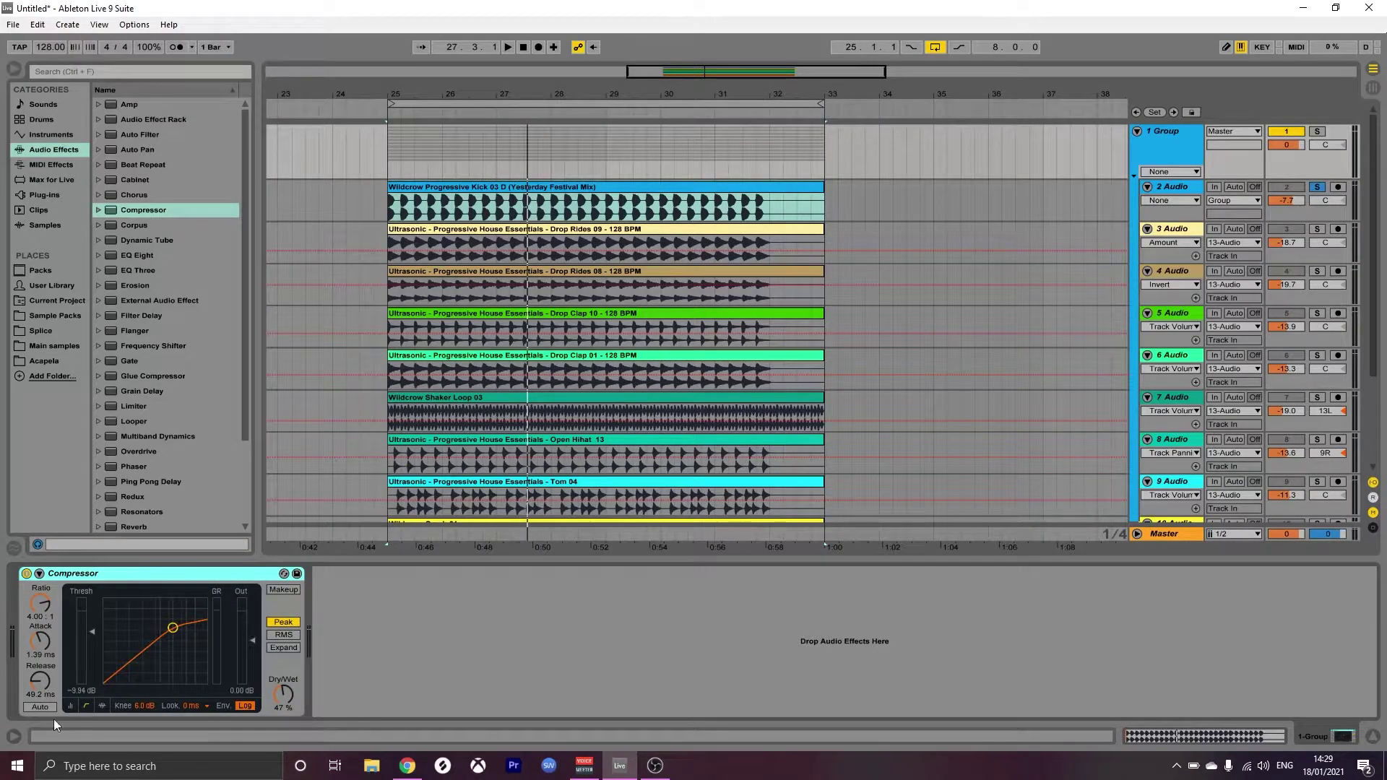
{"action": "left_click", "coordinate": [114, 574]}
{"action": "key", "text": "Delete"}
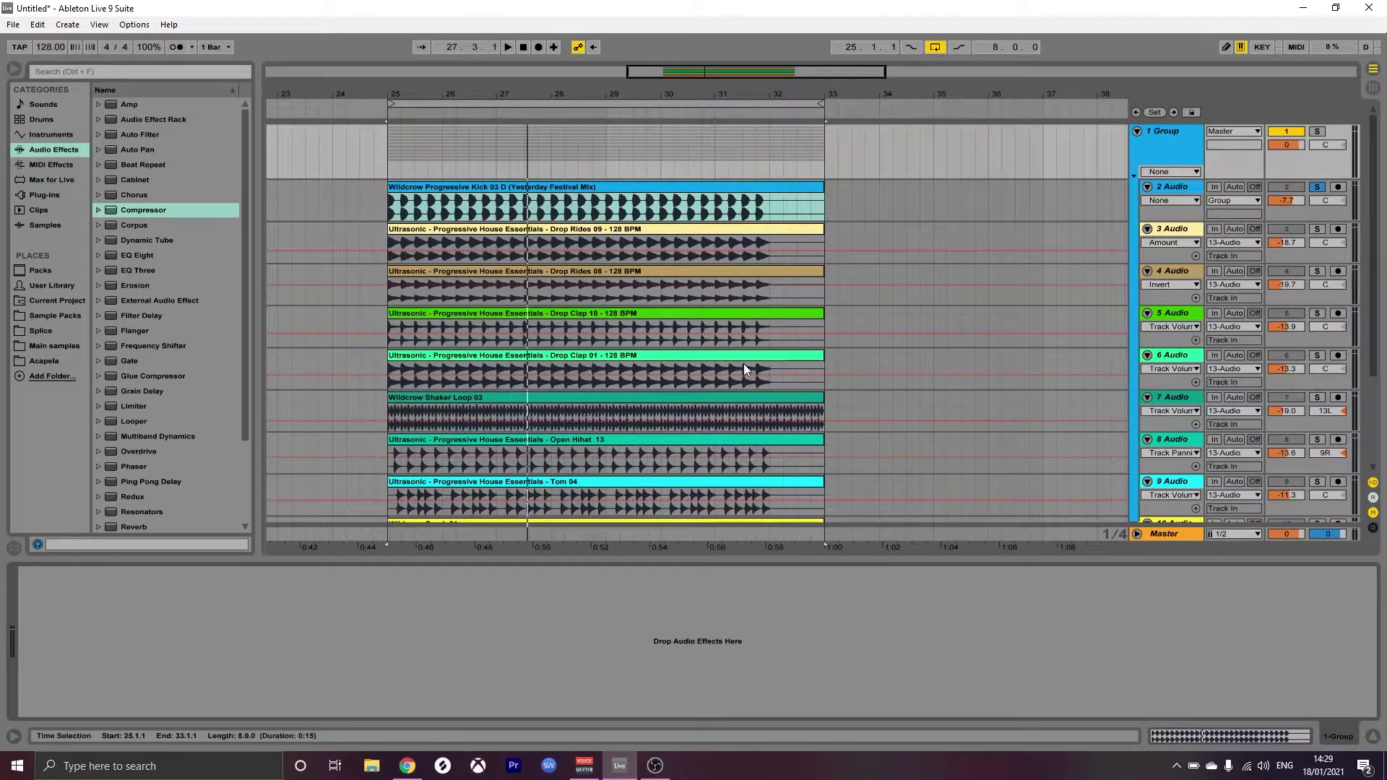
- Unsolo the kick track and play back the full drum group
{"action": "left_click", "coordinate": [1316, 187]}
{"action": "key", "text": "space"}
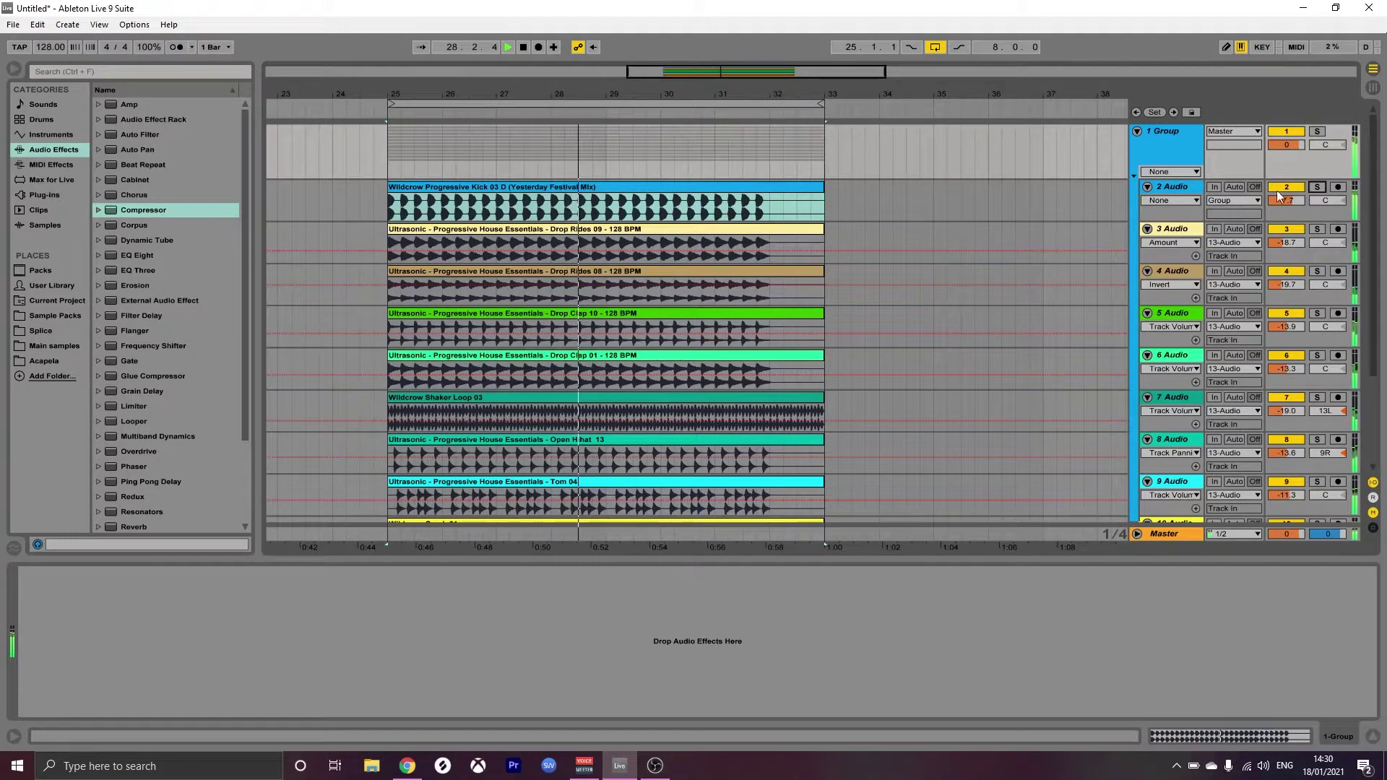
{"action": "scroll", "coordinate": [1072, 499], "scroll_direction": "down", "scroll_amount": 1}
{"action": "scroll", "coordinate": [1047, 520], "scroll_direction": "down", "scroll_amount": 1}
{"action": "scroll", "coordinate": [1028, 538], "scroll_direction": "up", "scroll_amount": 2}
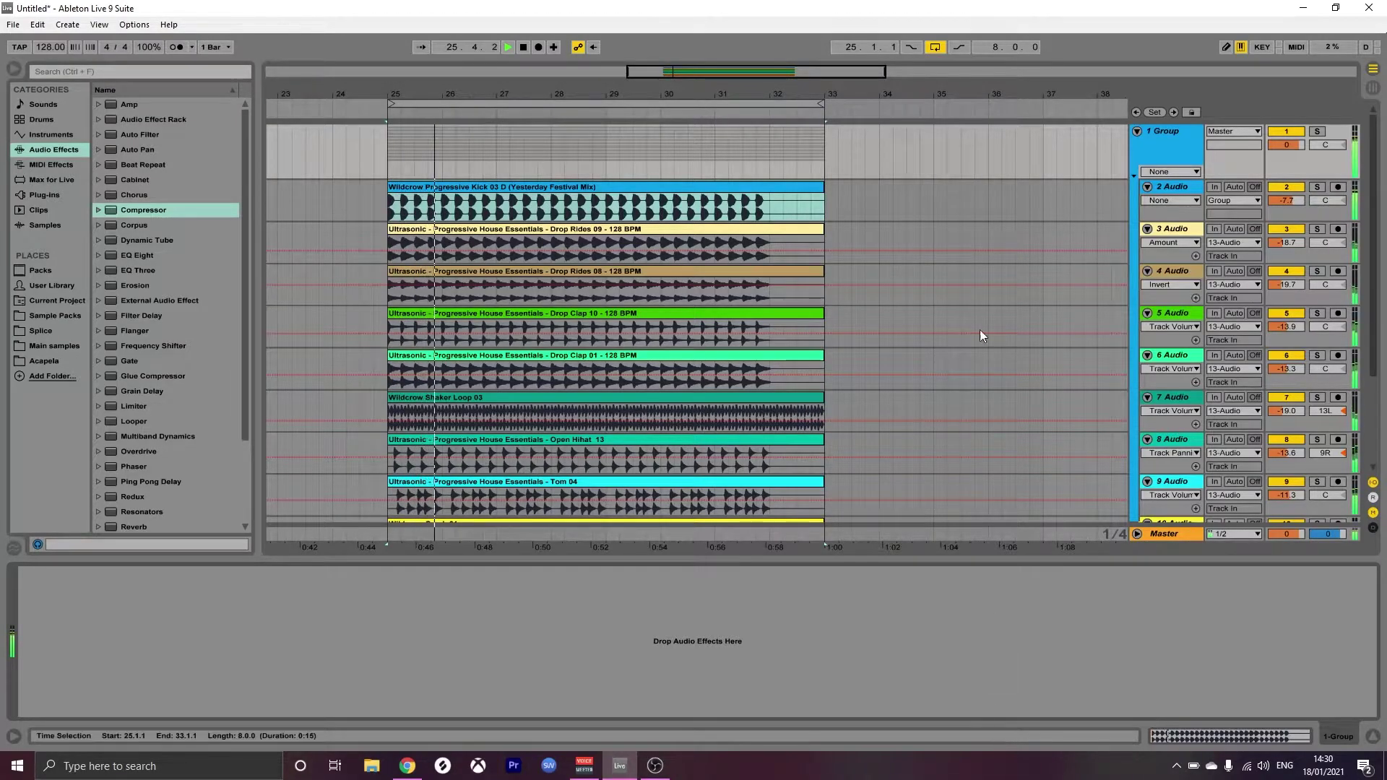
{"action": "key", "text": "space"}
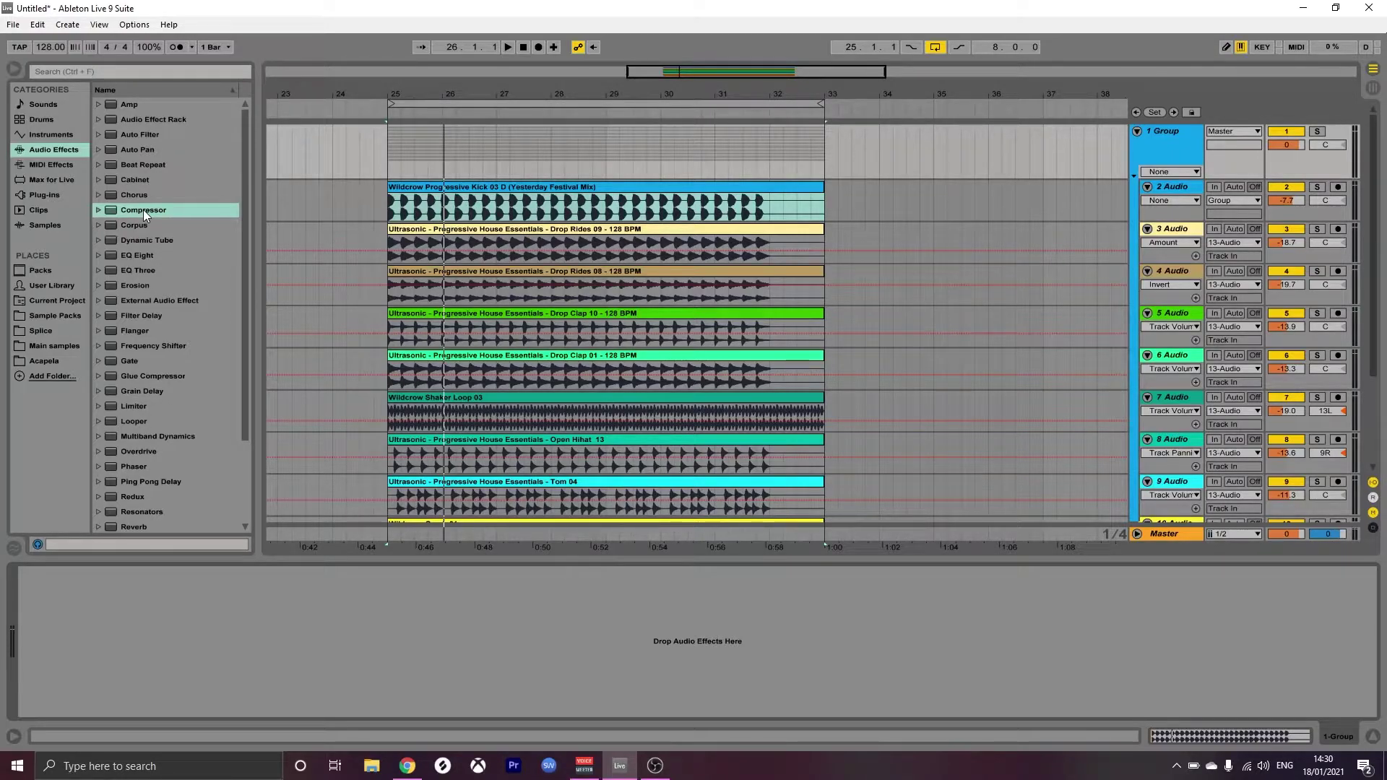
- Add a Compressor to the drum group track and turn off its automatic Makeup gain
{"action": "left_click", "coordinate": [165, 374]}
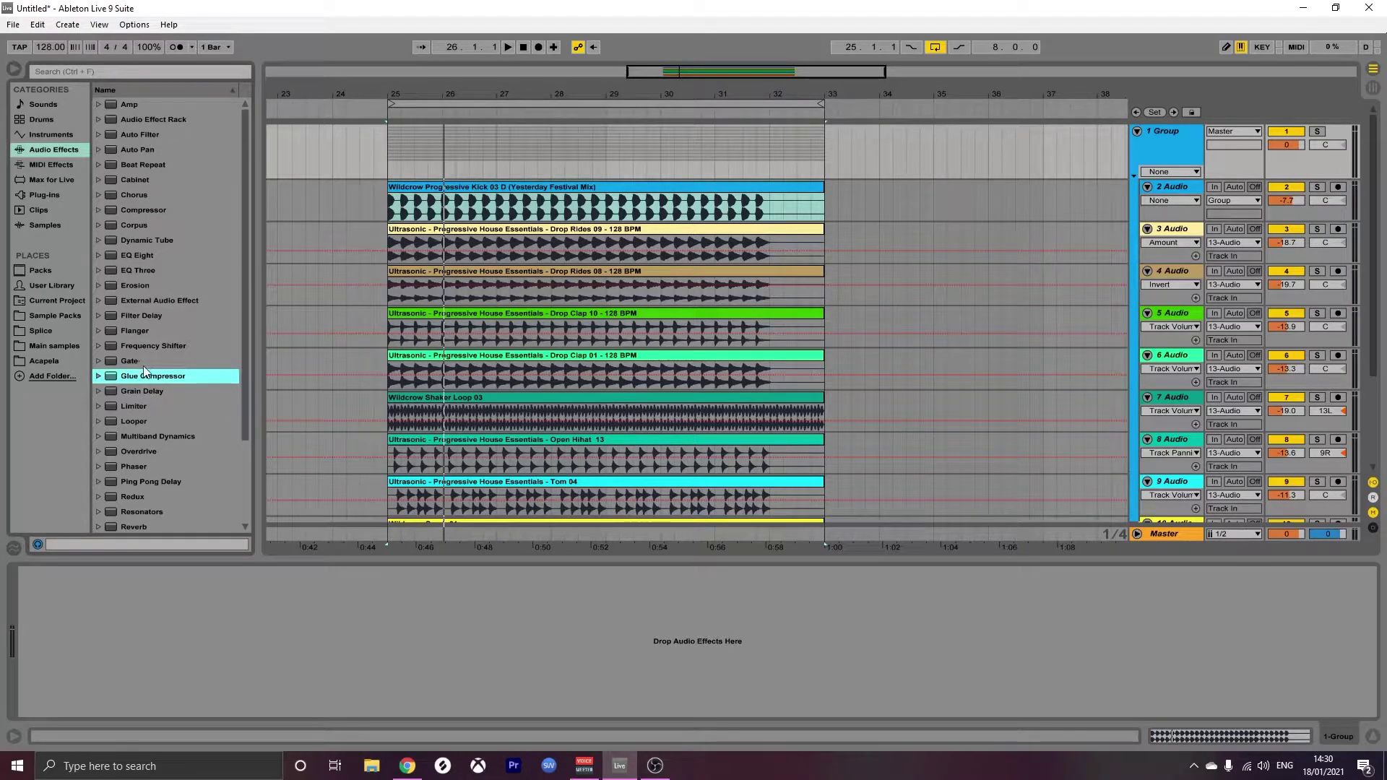
{"action": "left_click_drag", "start_coordinate": [149, 210], "coordinate": [641, 156]}
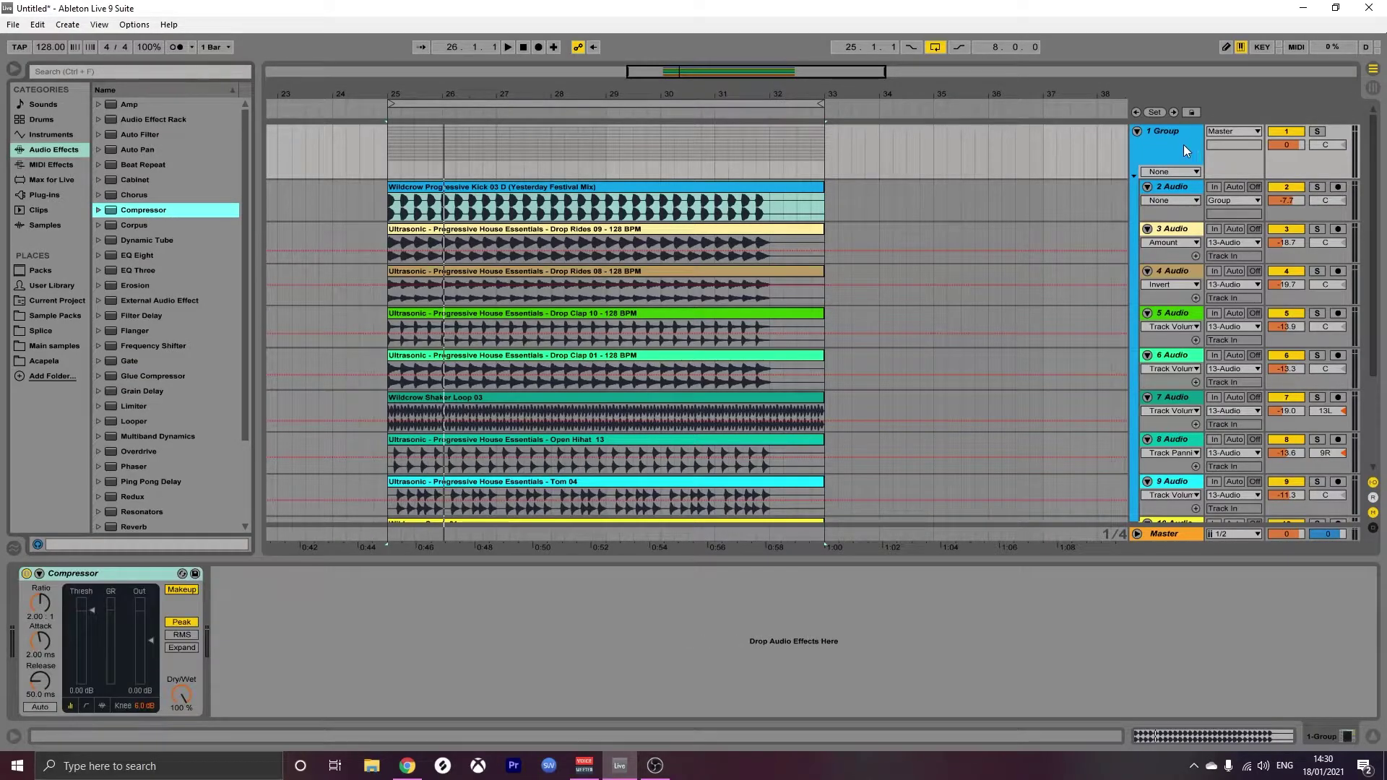
{"action": "left_click", "coordinate": [189, 590]}
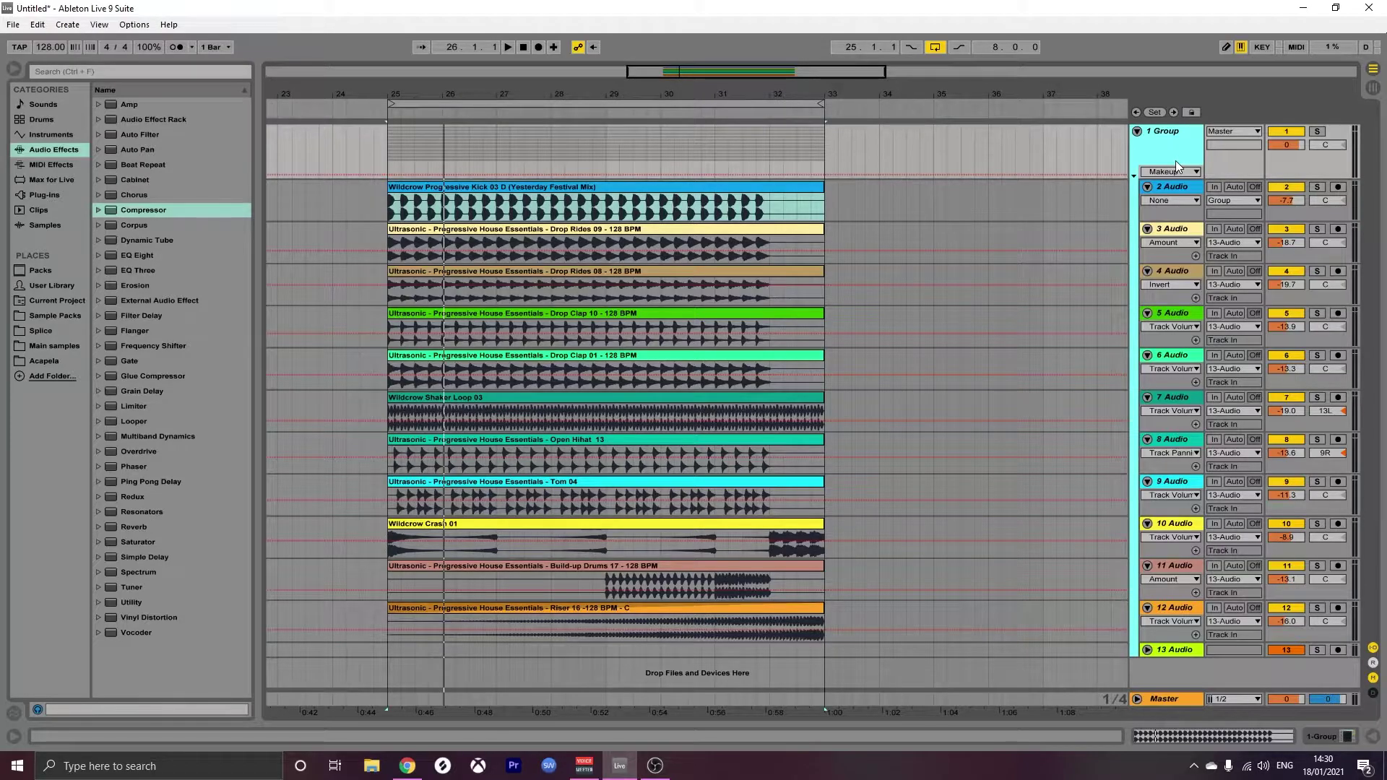
- Add an audio track below the drum group, arm it for recording and set its input to 1-Group
{"action": "key", "text": "ctrl+t"}
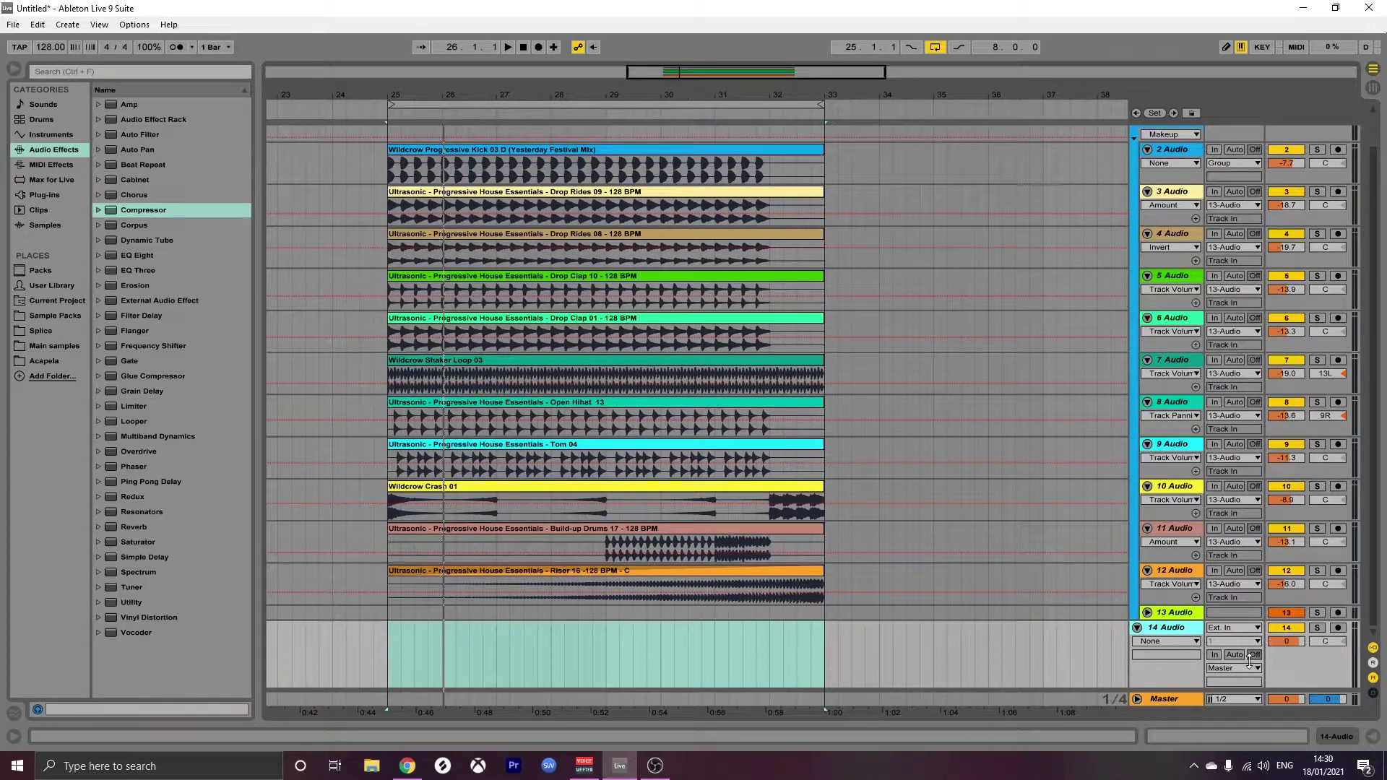
{"action": "left_click", "coordinate": [1336, 628]}
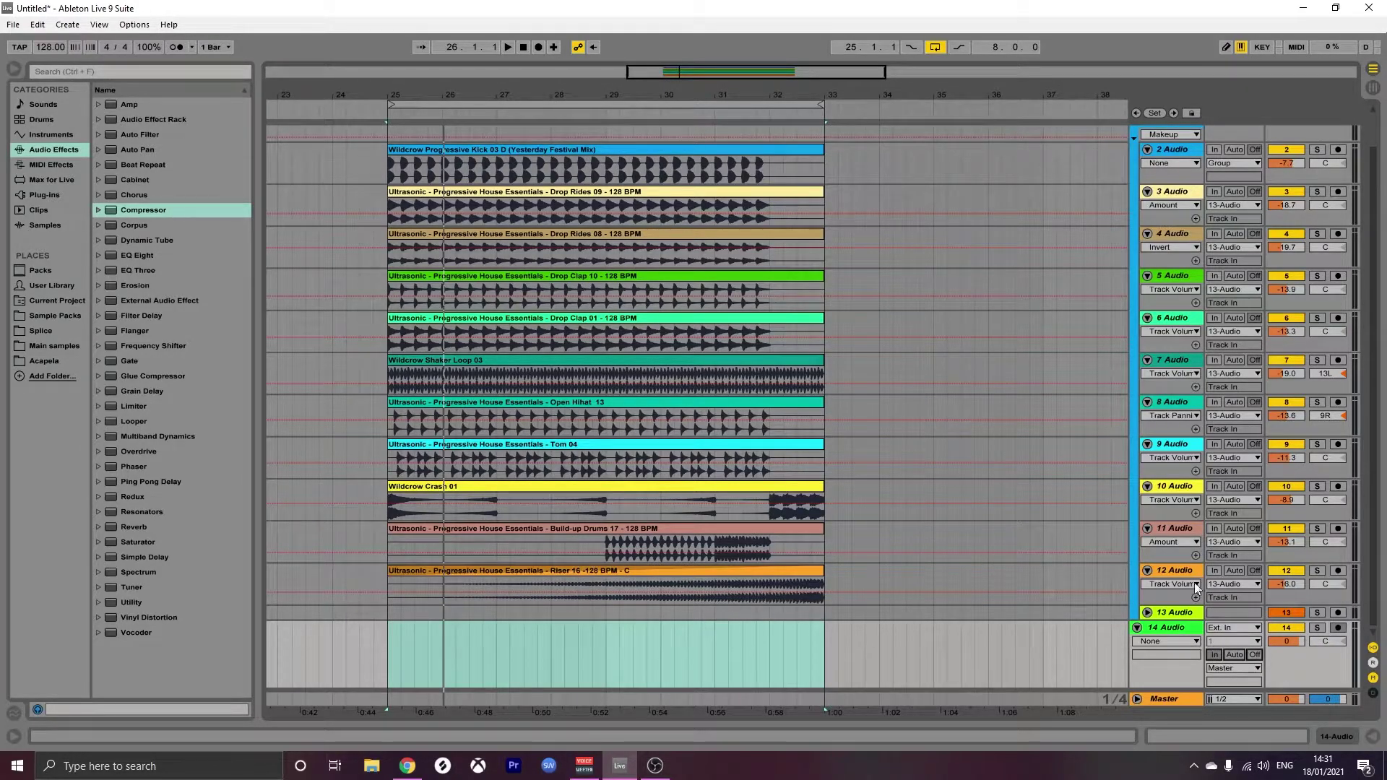
{"action": "scroll", "coordinate": [1232, 307], "scroll_direction": "up", "scroll_amount": 1}
{"action": "scroll", "coordinate": [1238, 669], "scroll_direction": "down", "scroll_amount": 1}
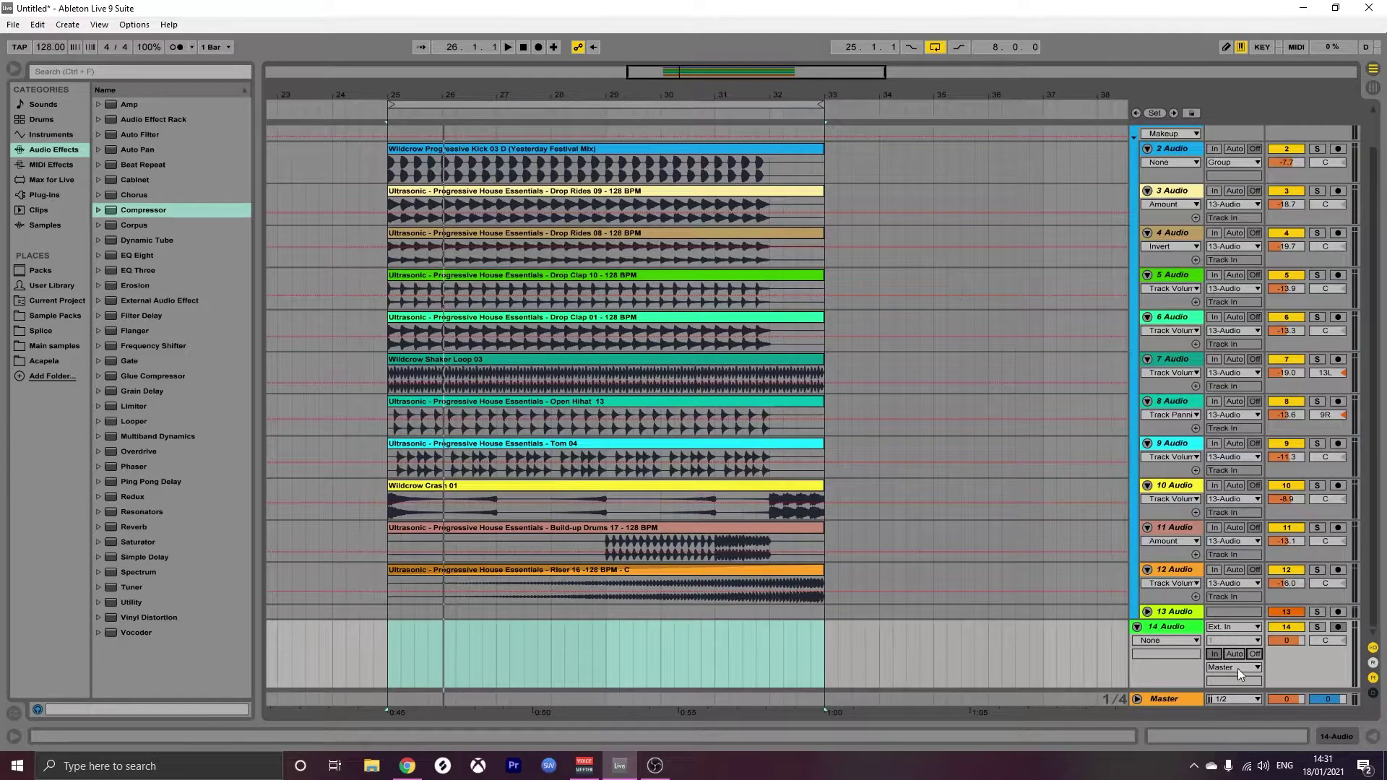
{"action": "left_click", "coordinate": [1232, 625]}
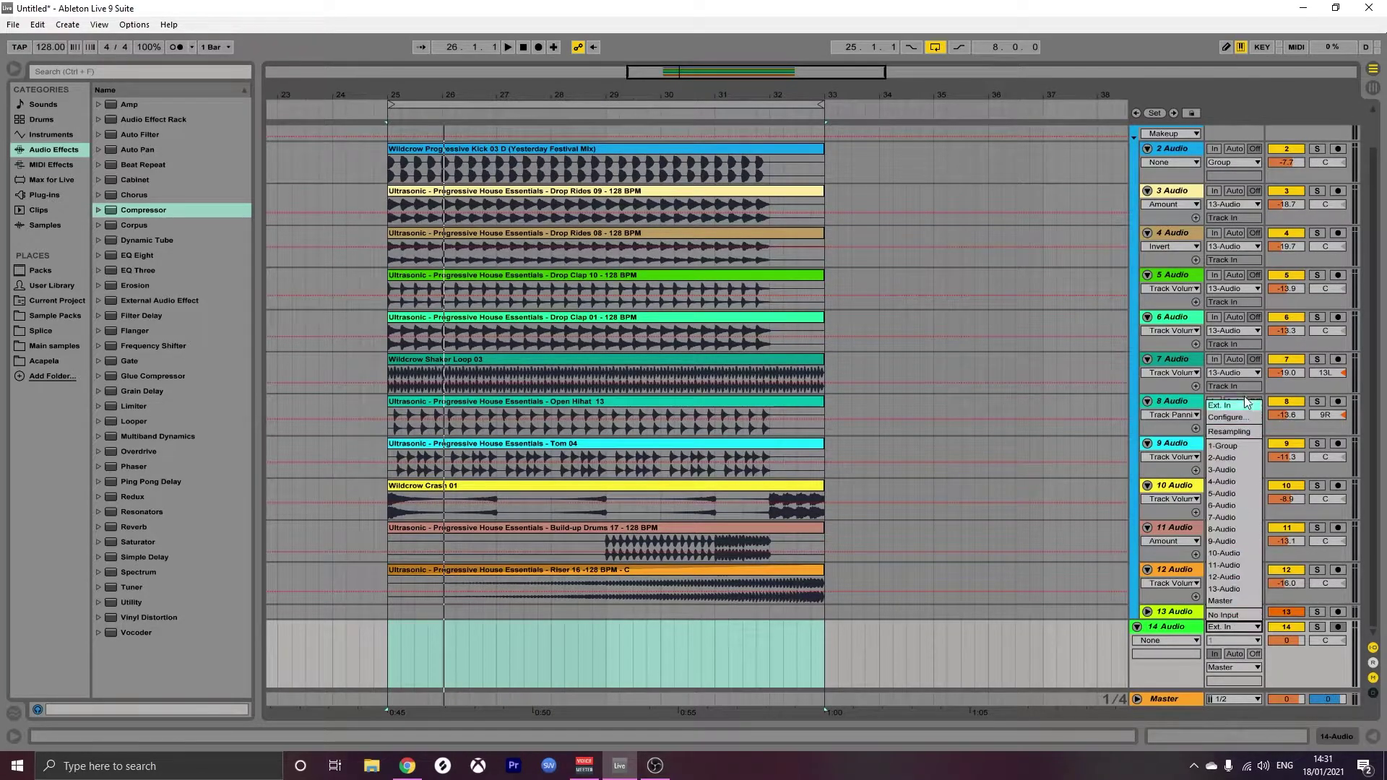
{"action": "left_click", "coordinate": [1231, 443]}
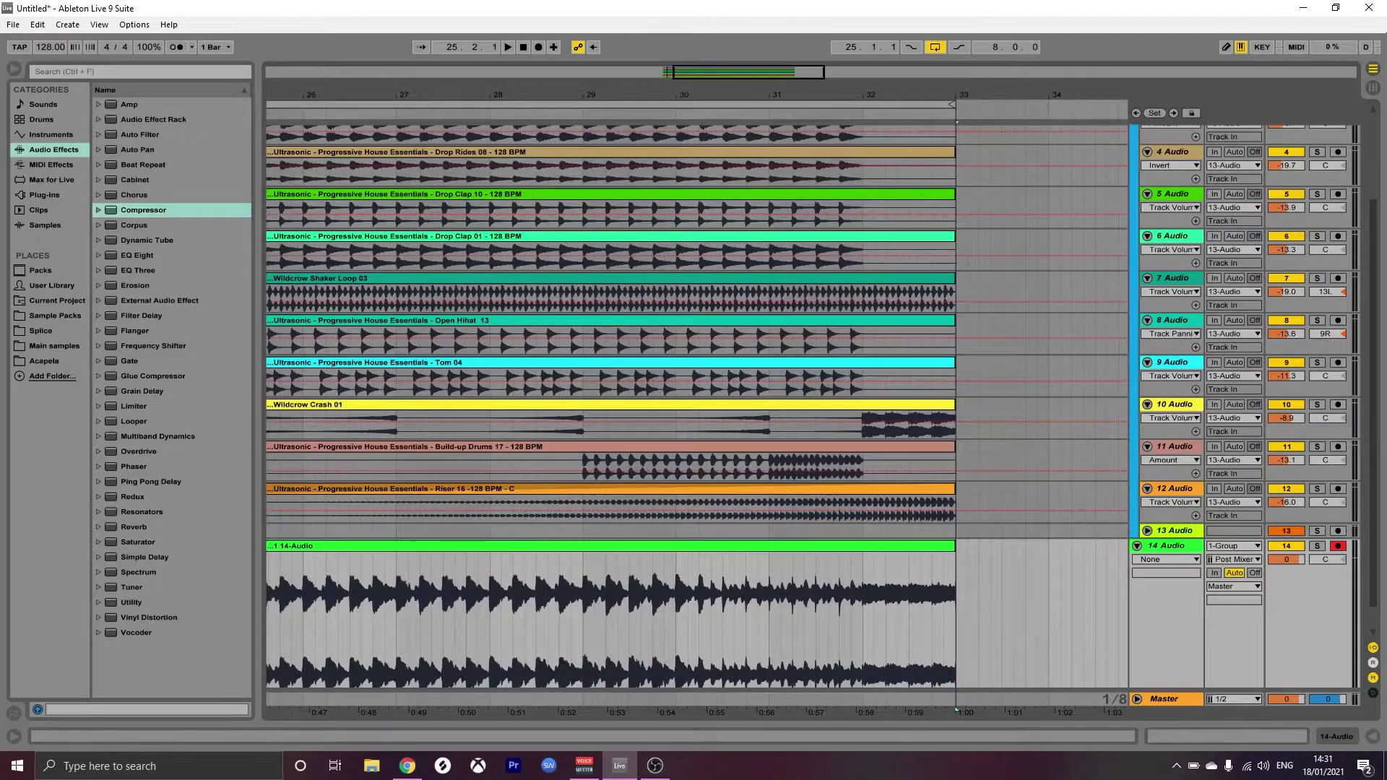
- Solo the 14-Audio track and listen to the beginning of its recorded drum clip
{"action": "scroll", "coordinate": [1098, 257], "scroll_direction": "left", "scroll_amount": 2}
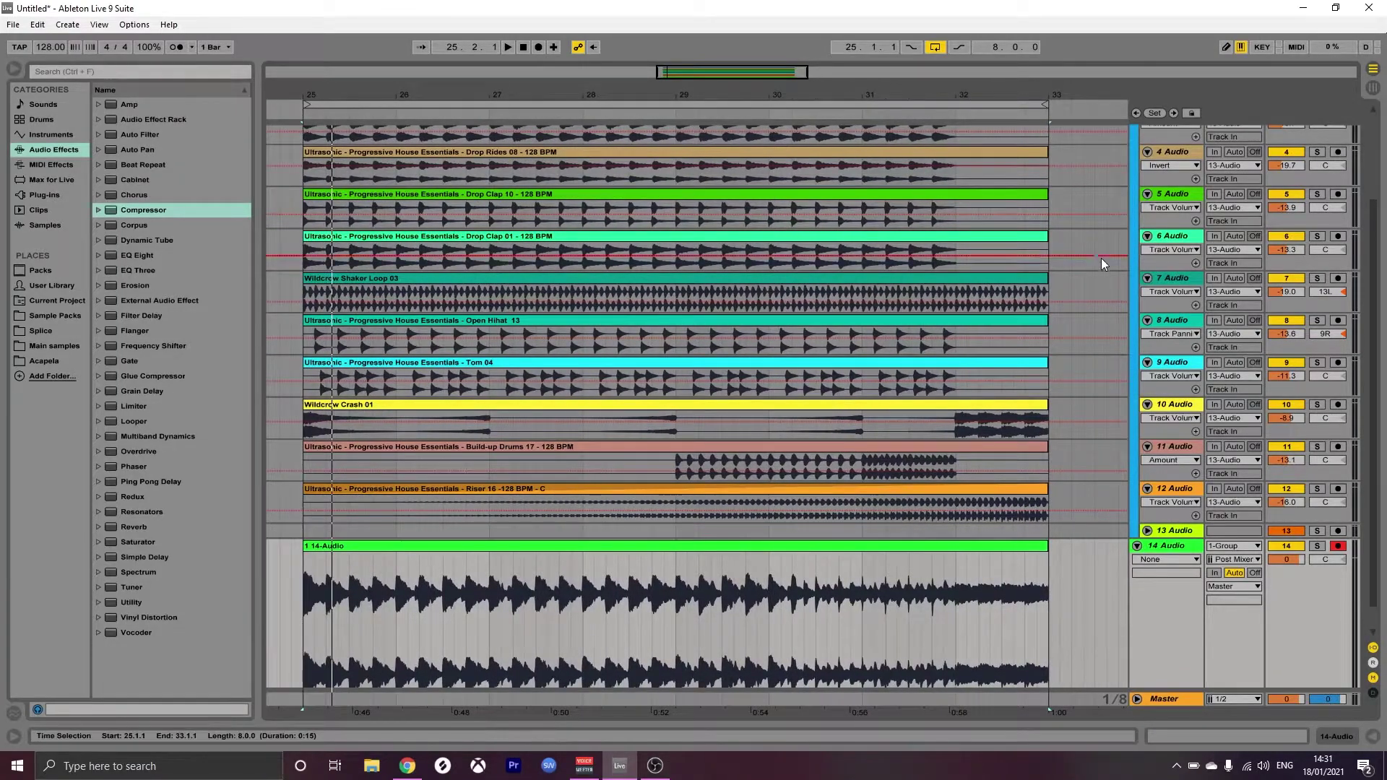
{"action": "scroll", "coordinate": [1098, 257], "scroll_direction": "up", "scroll_amount": 3}
{"action": "scroll", "coordinate": [968, 341], "scroll_direction": "down", "scroll_amount": 3}
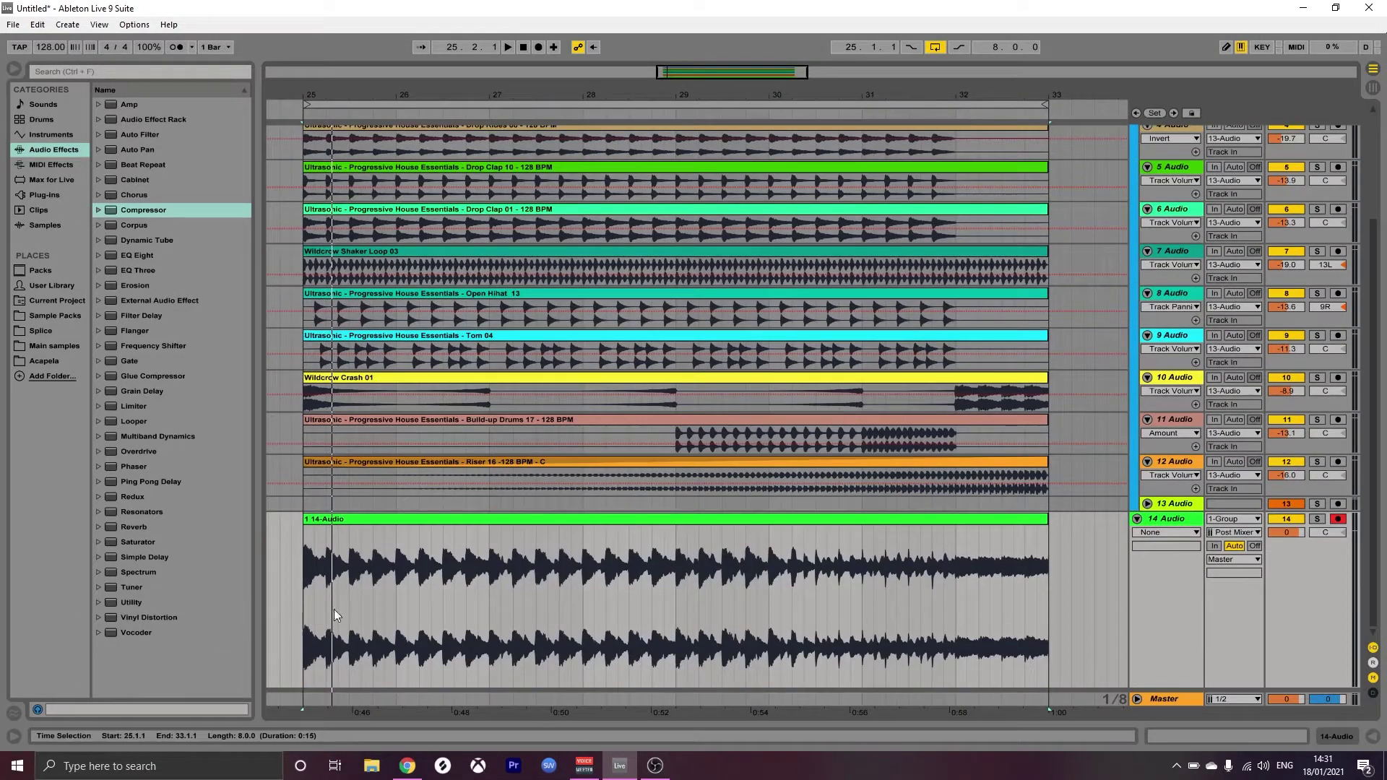
{"action": "left_click", "coordinate": [1316, 518]}
{"action": "key", "text": "space"}
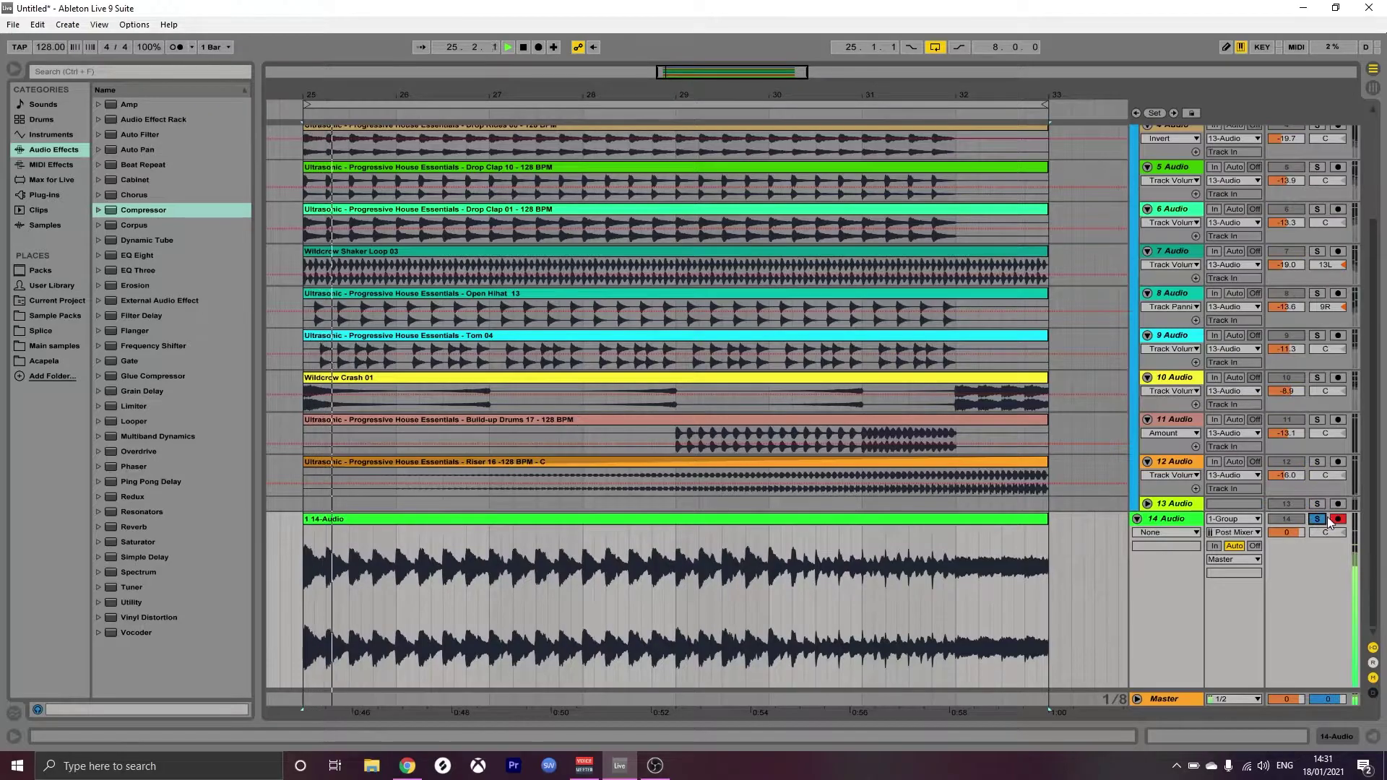
{"action": "key", "text": "space"}
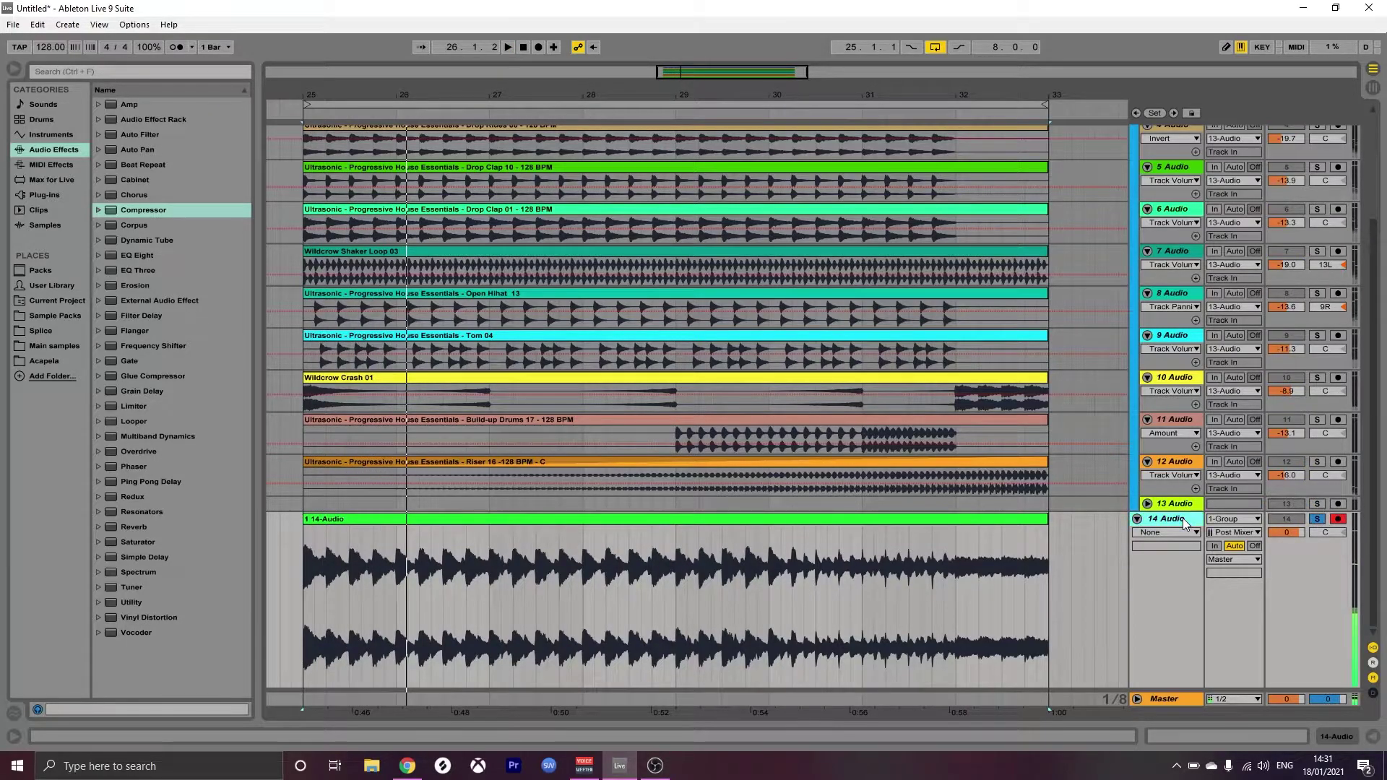
- Add another audio track below the collapsed 14-Audio track and move the recorded drum clip onto it
{"action": "key", "text": "ctrl+t"}
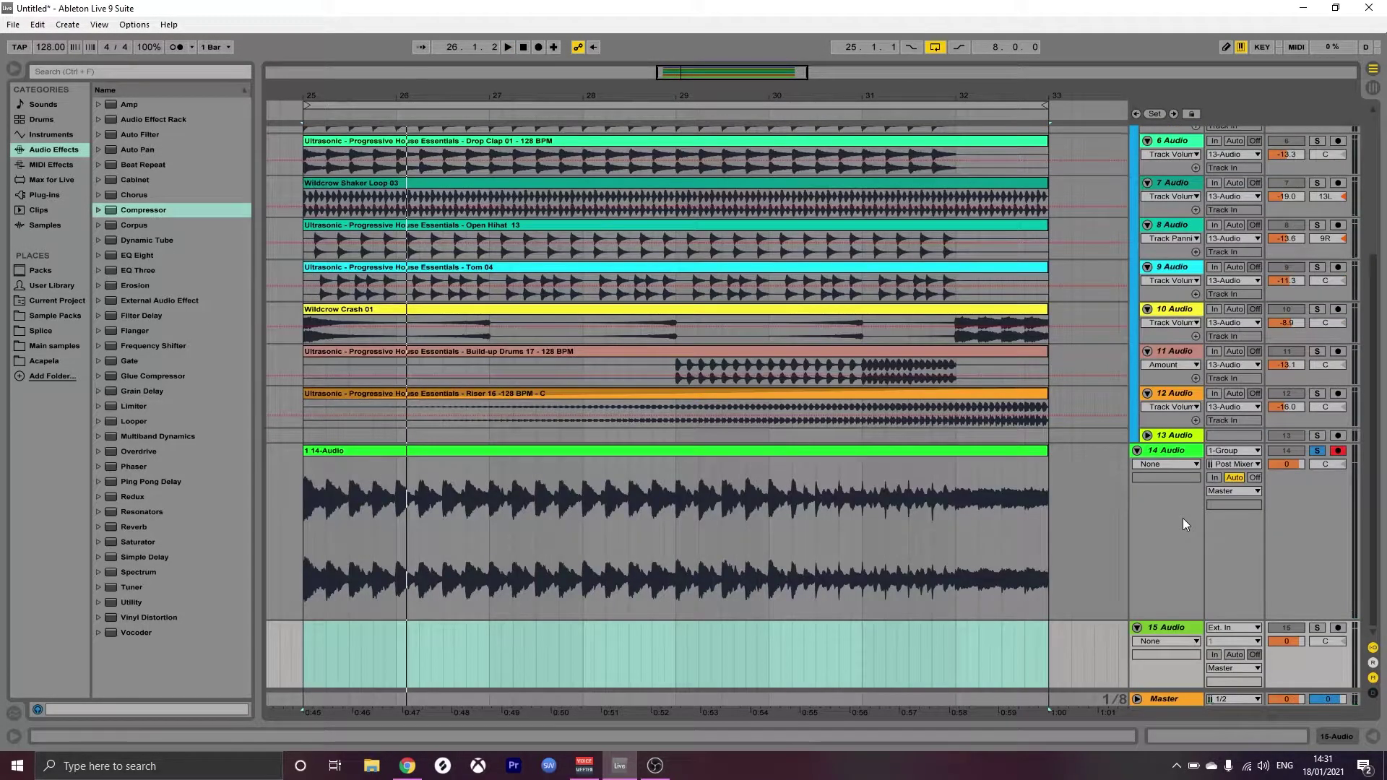
{"action": "left_click", "coordinate": [1137, 449]}
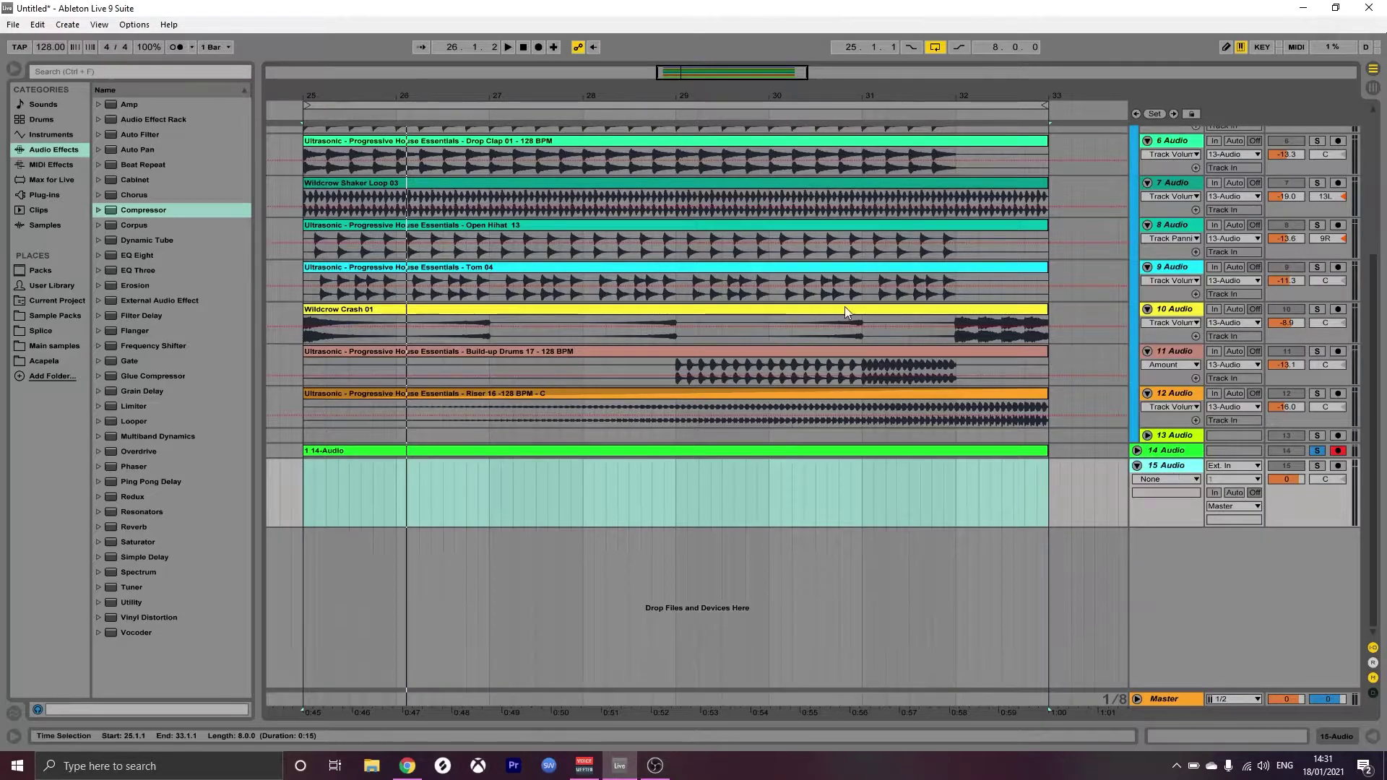
{"action": "scroll", "coordinate": [838, 289], "scroll_direction": "up", "scroll_amount": 2}
{"action": "scroll", "coordinate": [831, 278], "scroll_direction": "up", "scroll_amount": 3}
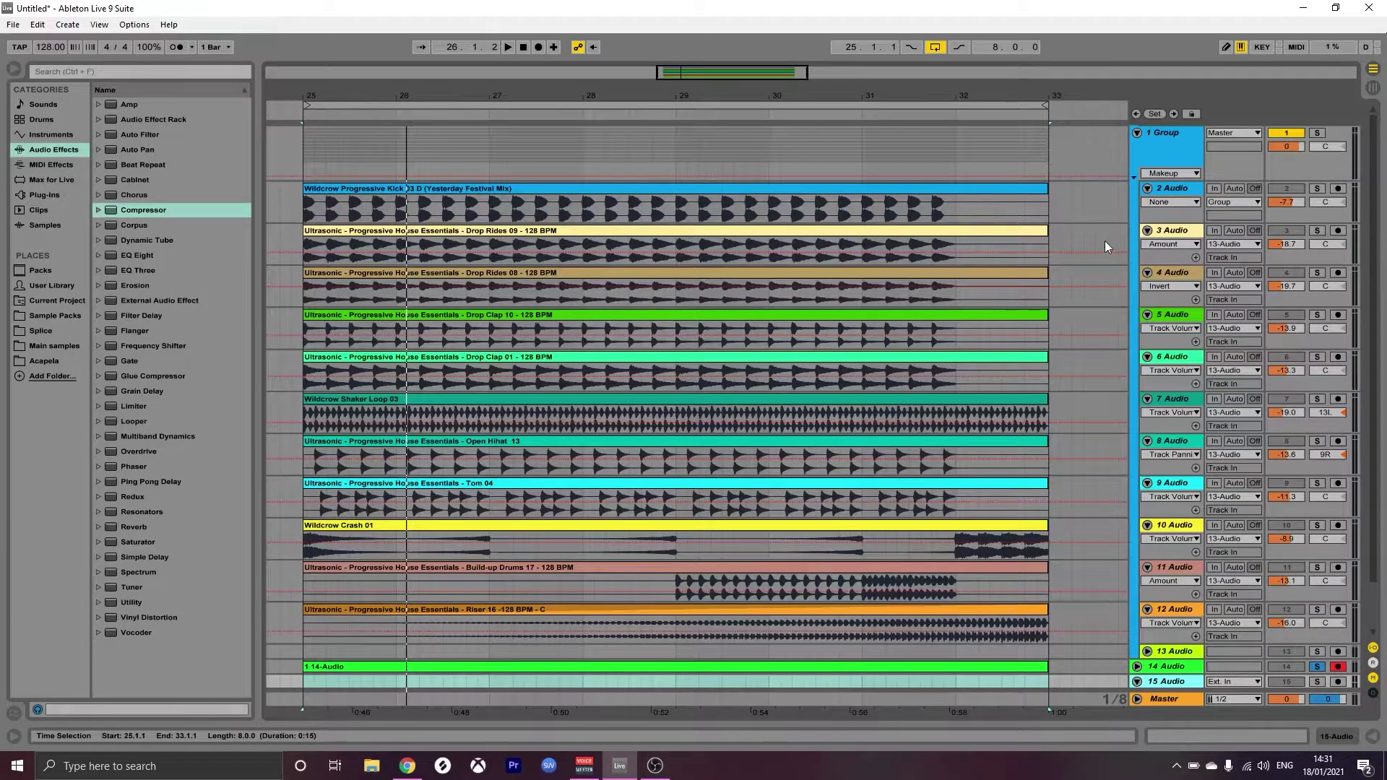
{"action": "scroll", "coordinate": [1109, 231], "scroll_direction": "down", "scroll_amount": 2}
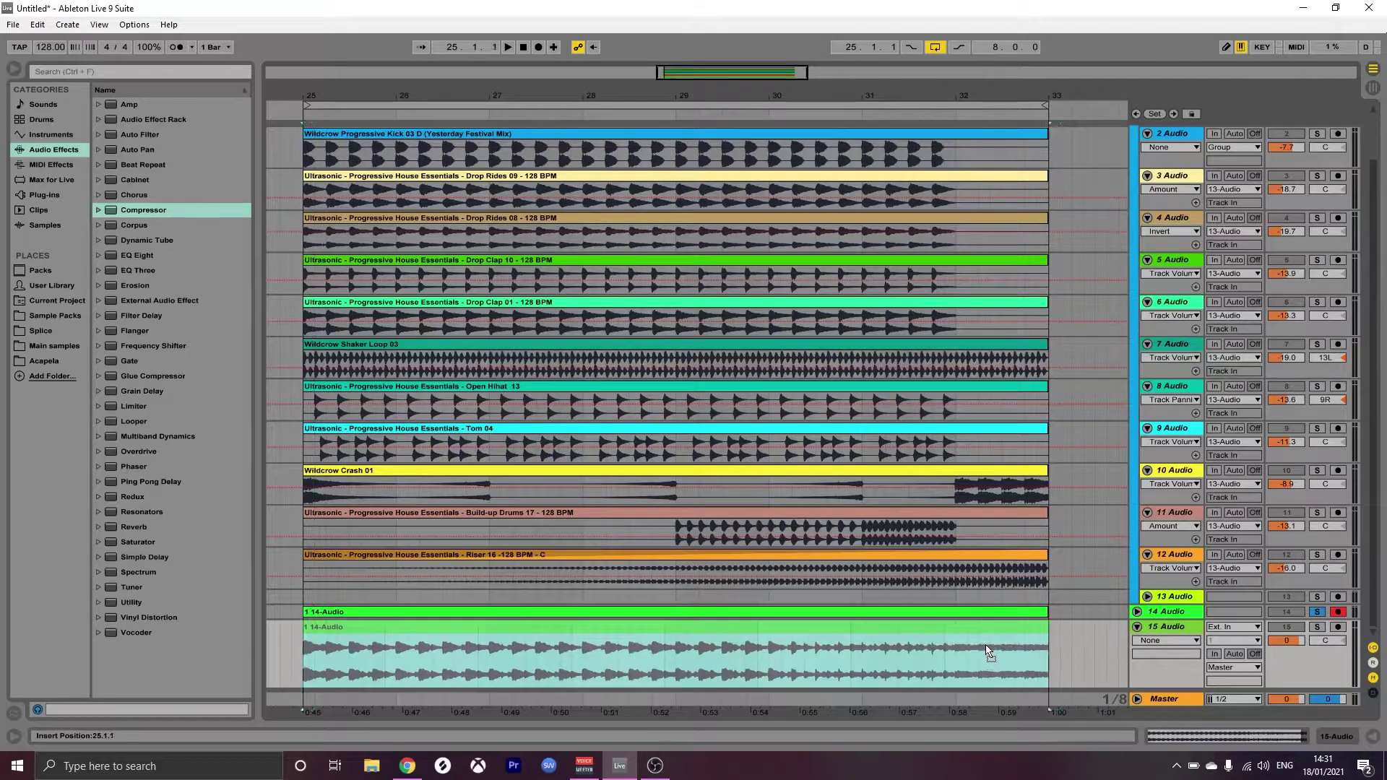
- Solo the drum group and replace its Compressor with a fresh one that has automatic Makeup gain turned off
{"action": "scroll", "coordinate": [1138, 256], "scroll_direction": "up", "scroll_amount": 2}
{"action": "left_click", "coordinate": [1176, 150]}
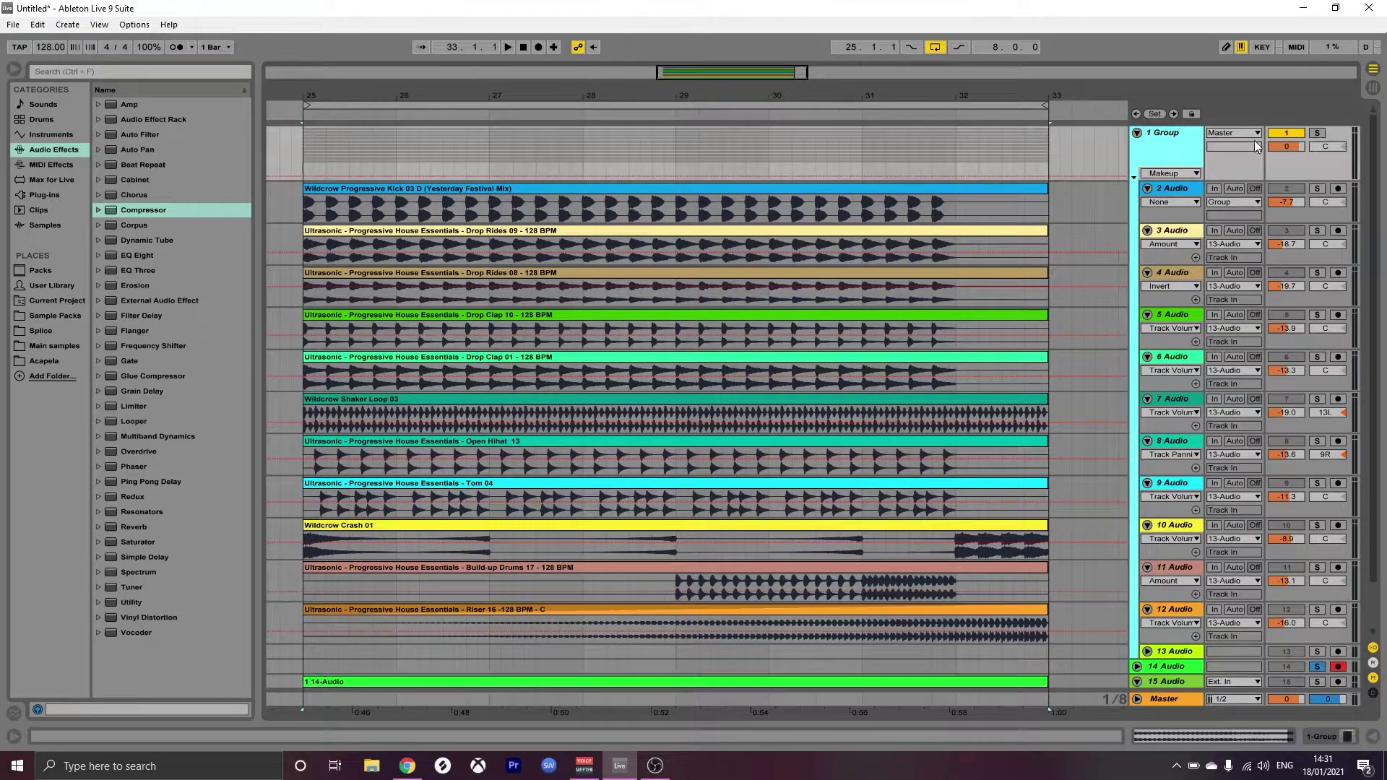
{"action": "left_click", "coordinate": [1318, 132]}
{"action": "left_click_drag", "start_coordinate": [142, 210], "coordinate": [345, 170]}
{"action": "left_click", "coordinate": [135, 576]}
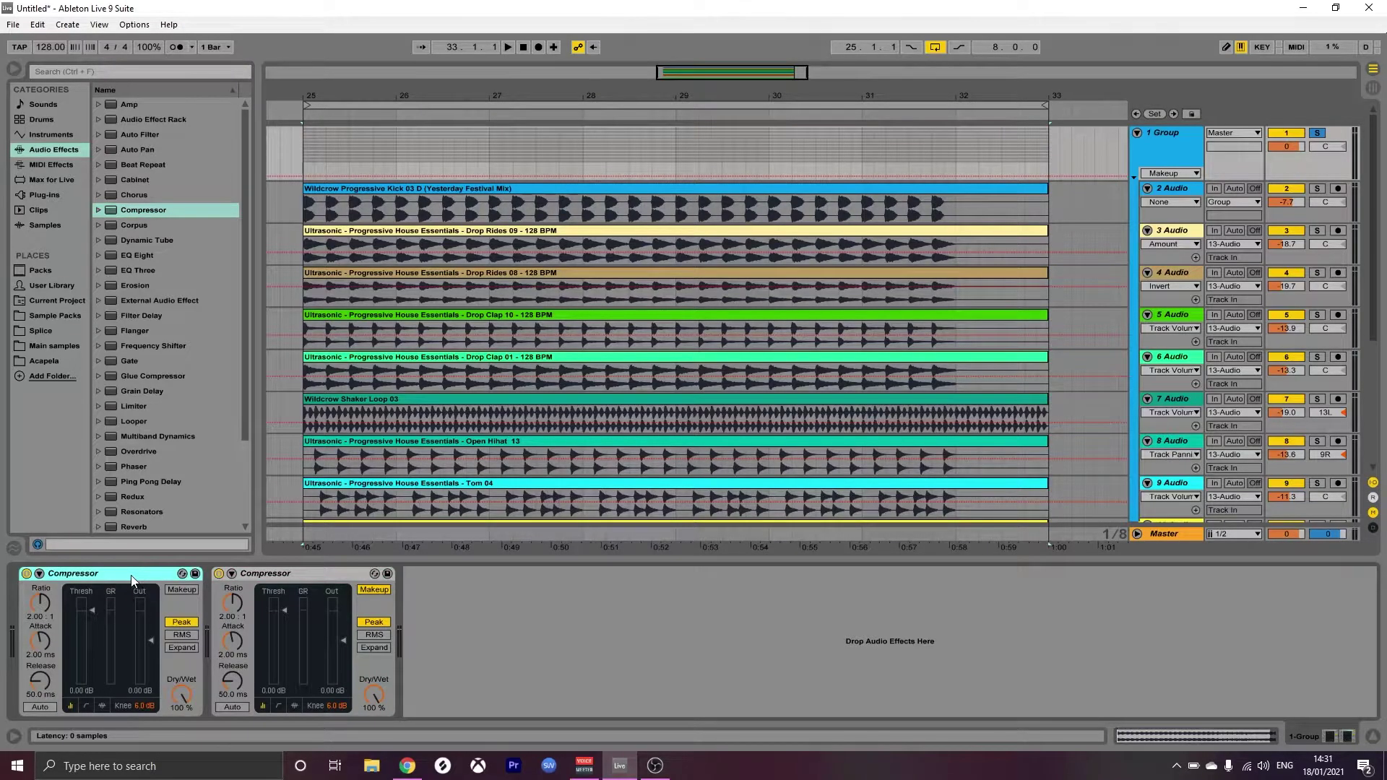
{"action": "key", "text": "Delete"}
{"action": "left_click", "coordinate": [182, 590]}
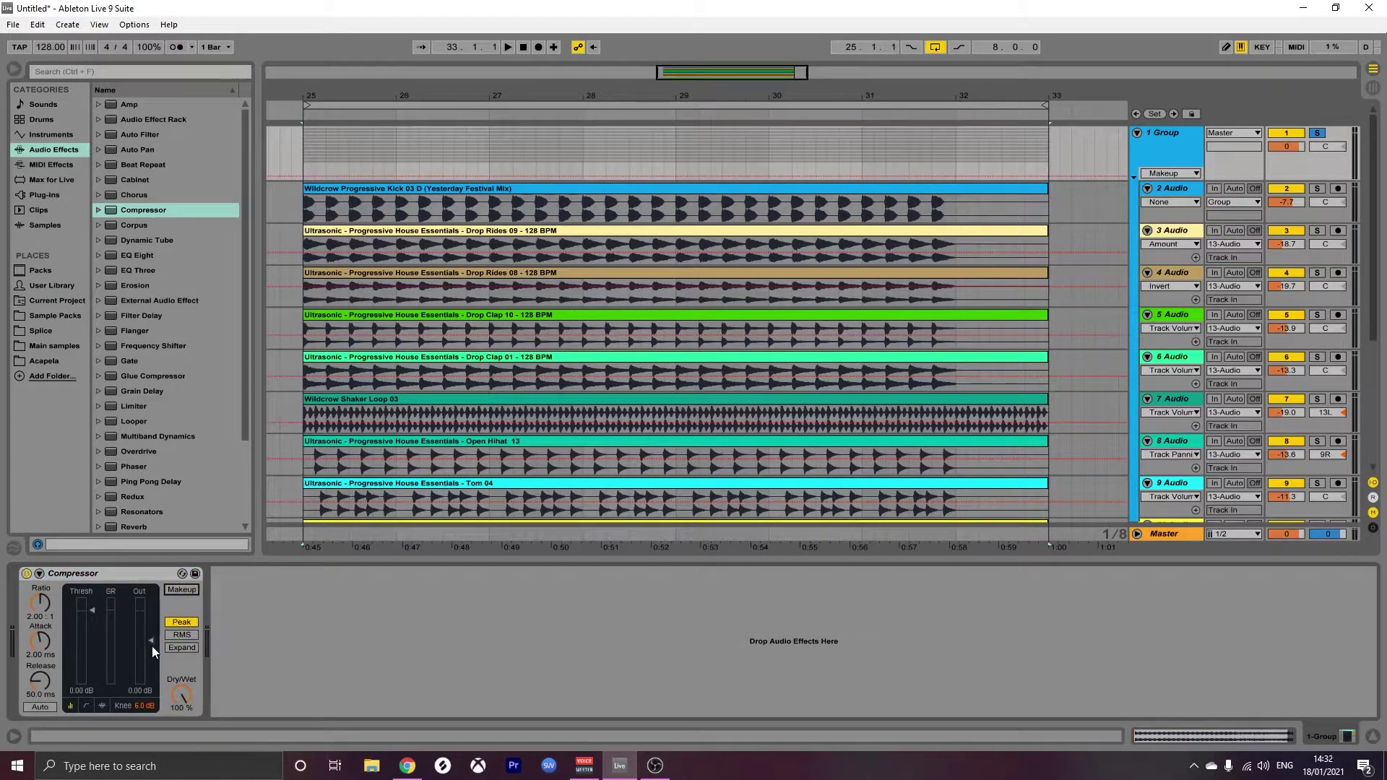
- Play the soloed drum group briefly and switch the compressor's display to the activity view
{"action": "key", "text": "space"}
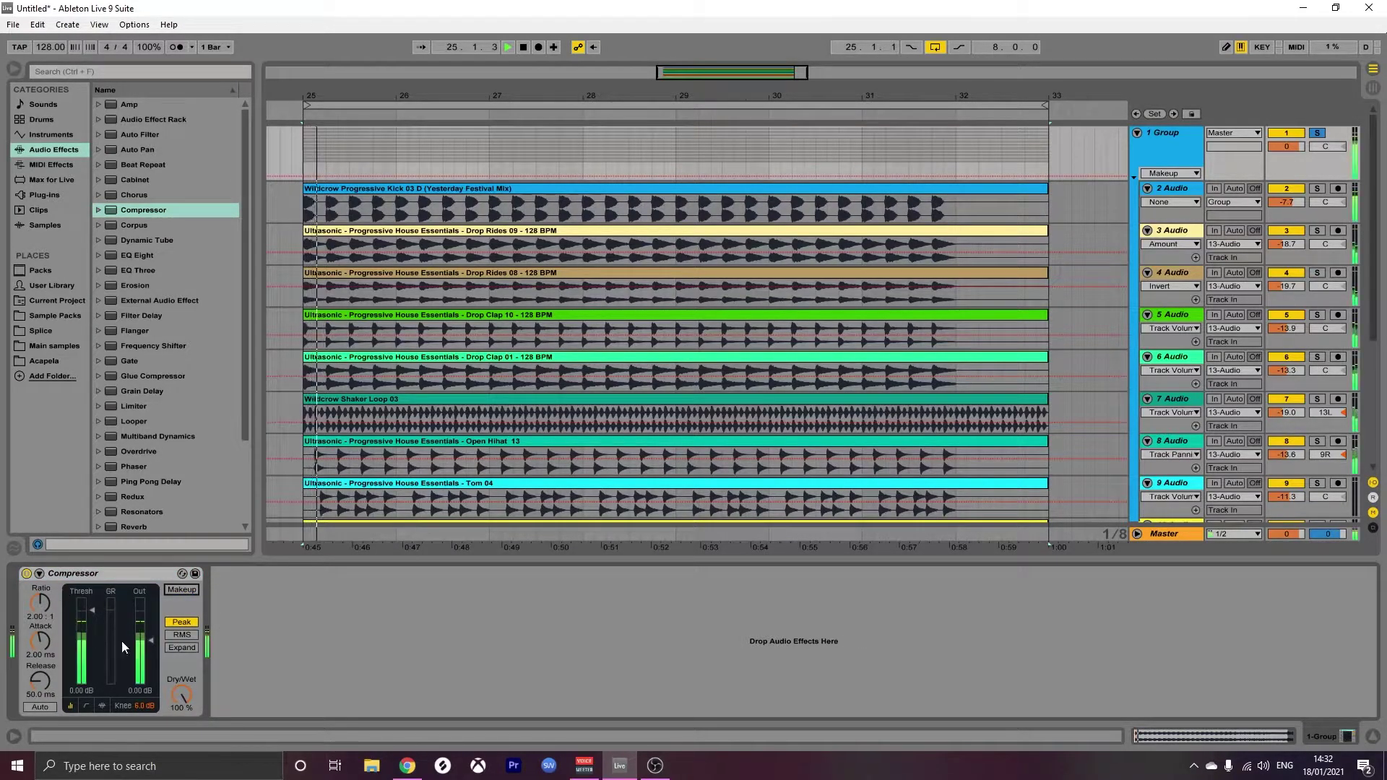
{"action": "left_click", "coordinate": [102, 705]}
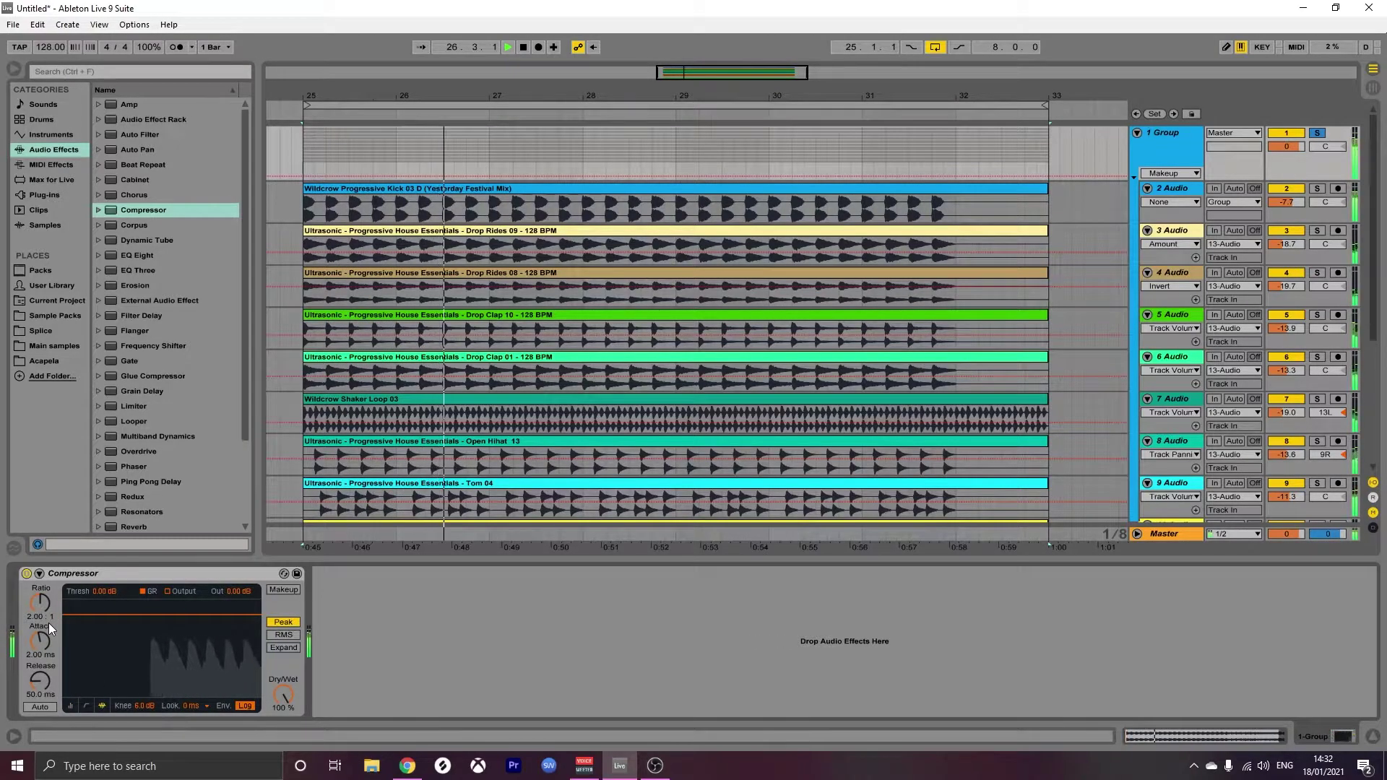
{"action": "key", "text": "space"}
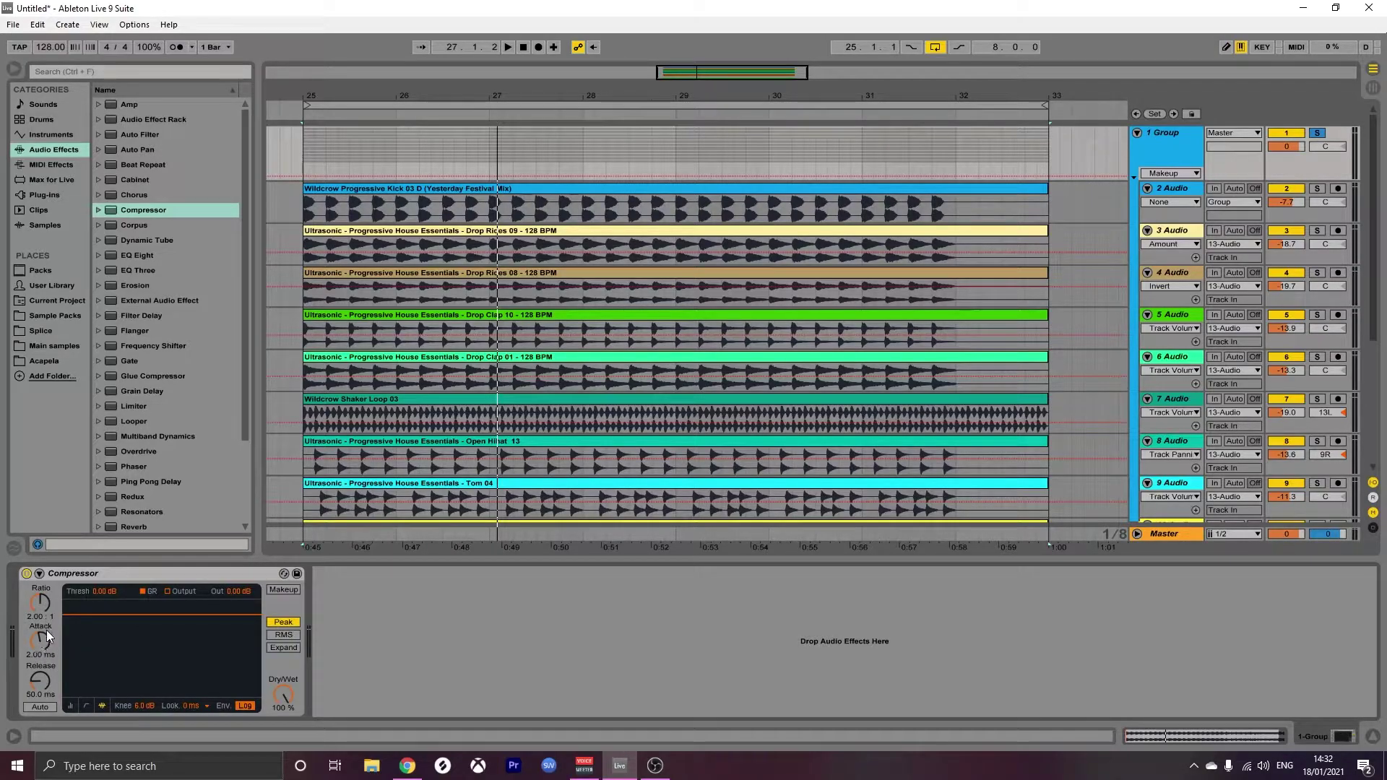
- Set the group compressor's ratio to 4.00:1, release to 33.9 ms and threshold to -18.5 dB, adjusting during playback
{"action": "mouse_move", "coordinate": [38, 605]}
{"action": "left_mouse_down"}
{"action": "mouse_move", "coordinate": [37, 592]}
{"action": "mouse_move", "coordinate": [36, 604]}
{"action": "left_mouse_up"}
{"action": "key", "text": "space"}
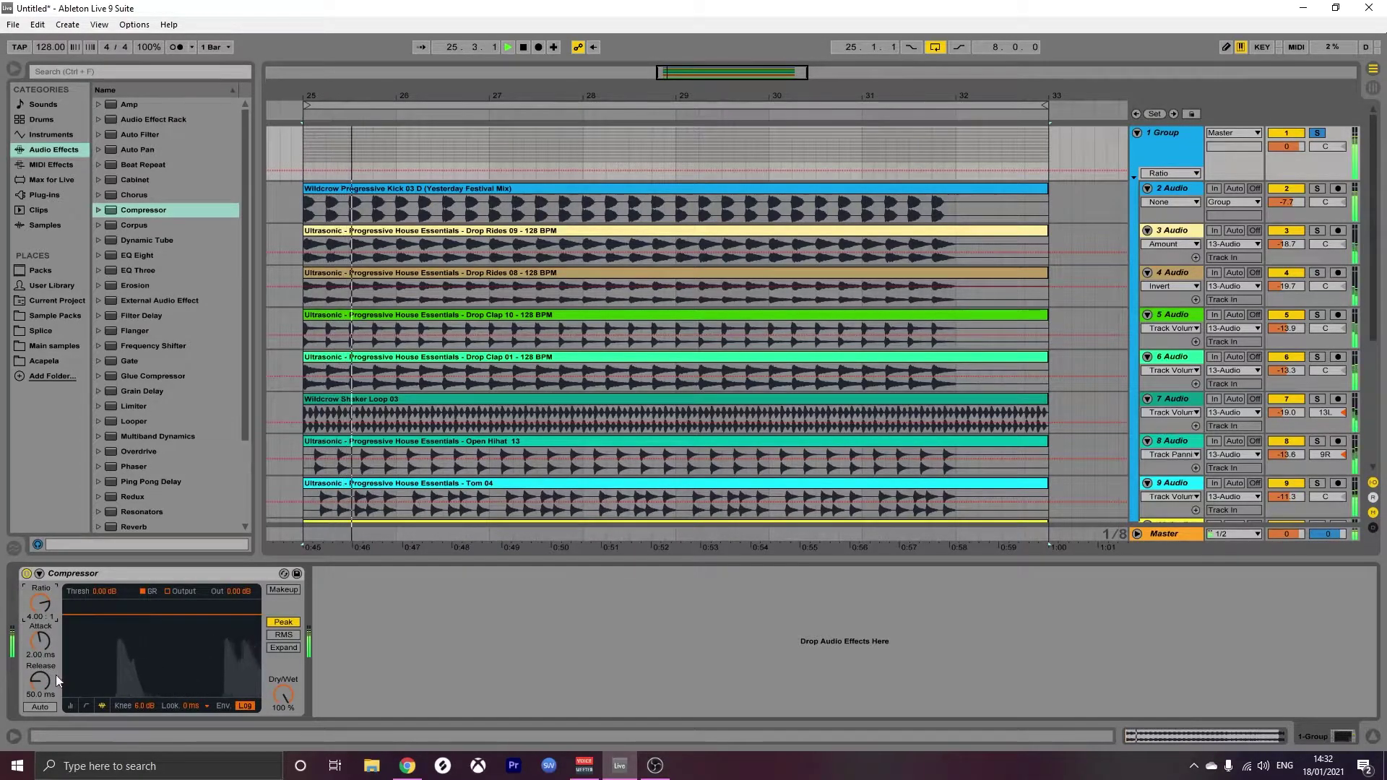
{"action": "left_click_drag", "start_coordinate": [128, 607], "coordinate": [128, 644]}
{"action": "left_click_drag", "start_coordinate": [40, 640], "coordinate": [41, 687]}
{"action": "left_click_drag", "start_coordinate": [101, 592], "coordinate": [104, 609]}
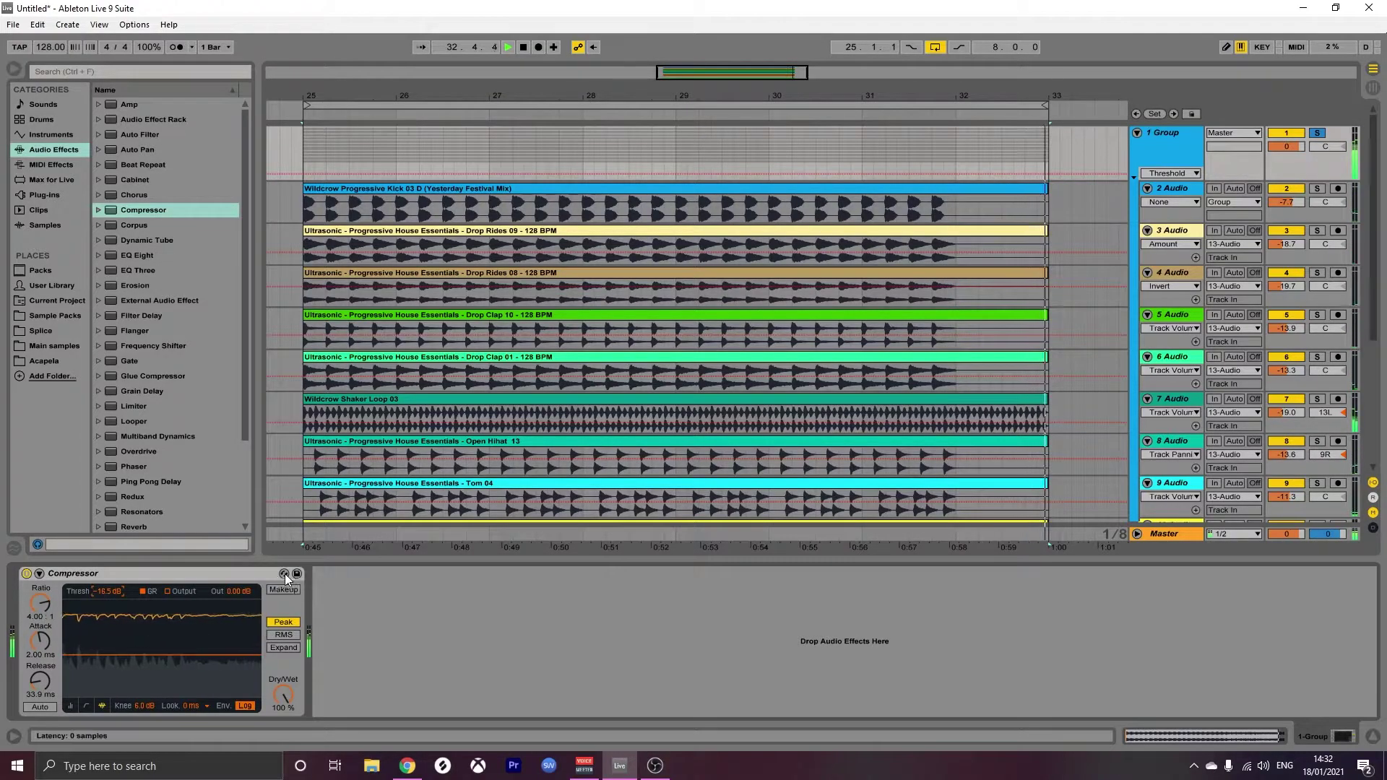
- Bypass and re-enable the group compressor during playback to compare the drums with and without compression
{"action": "left_click", "coordinate": [26, 574]}
{"action": "left_click", "coordinate": [26, 574]}
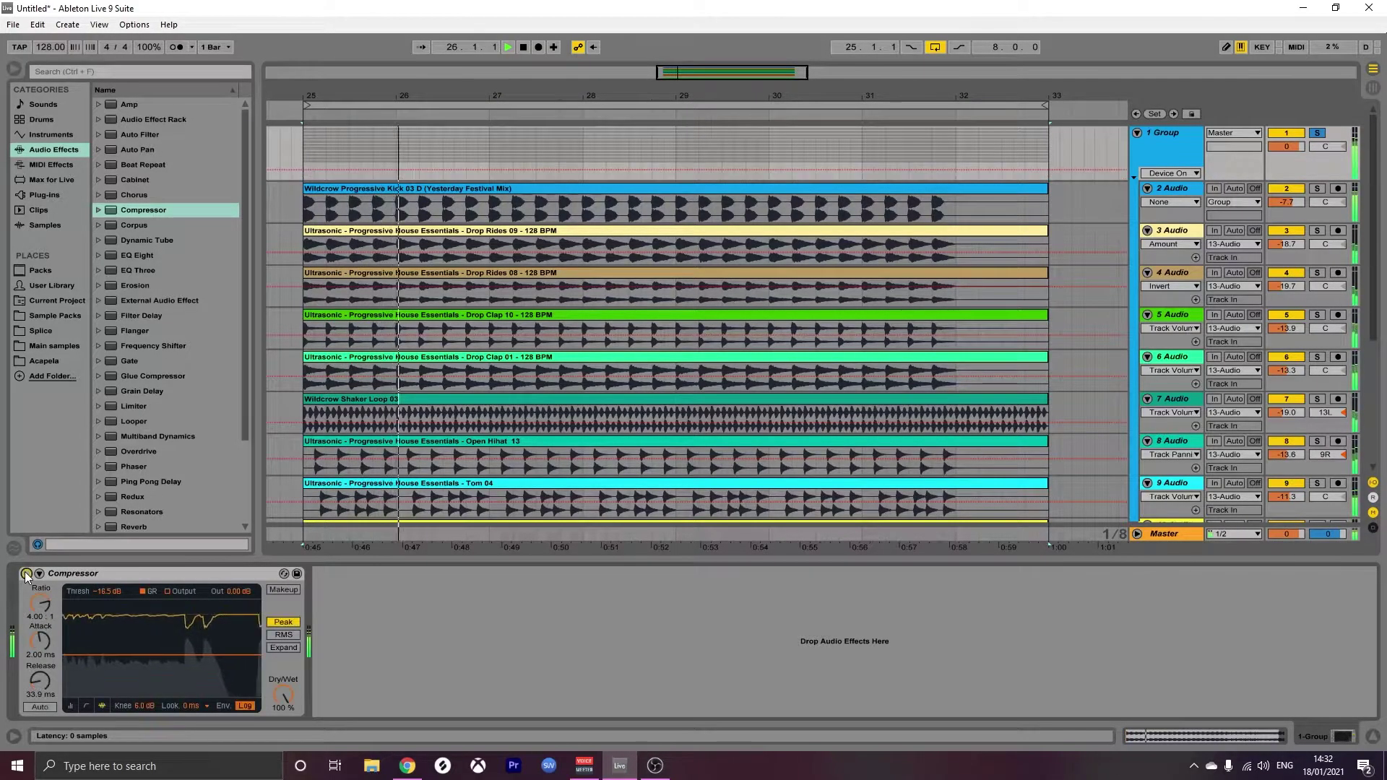
- Set the group compressor's attack to 4.56 ms, release to 24.8 ms and threshold to -15.6 dB, and compare with it bypassed
{"action": "left_click_drag", "start_coordinate": [107, 591], "coordinate": [106, 581]}
{"action": "left_click", "coordinate": [41, 640]}
{"action": "left_click_drag", "start_coordinate": [41, 641], "coordinate": [41, 687]}
{"action": "left_click_drag", "start_coordinate": [94, 591], "coordinate": [94, 594]}
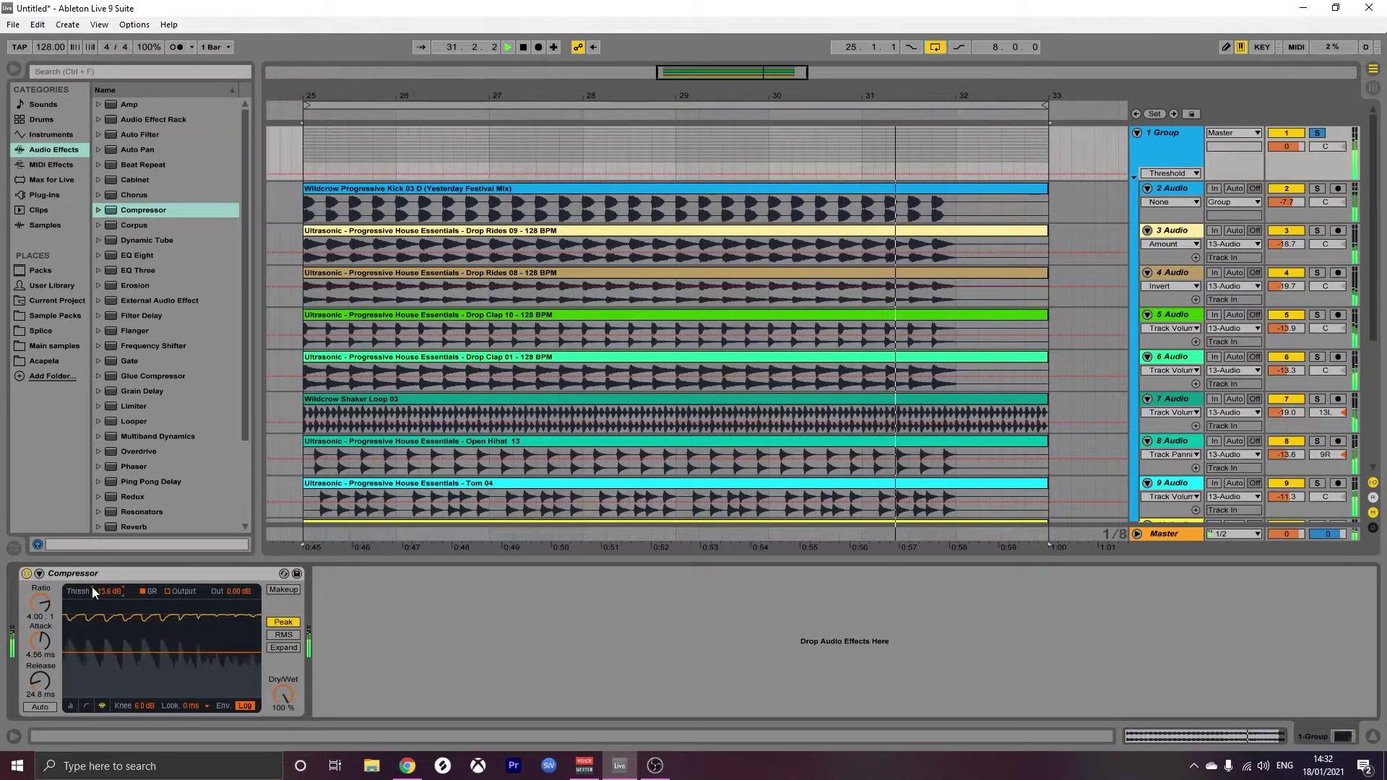
{"action": "left_click", "coordinate": [27, 574]}
{"action": "left_click", "coordinate": [27, 574]}
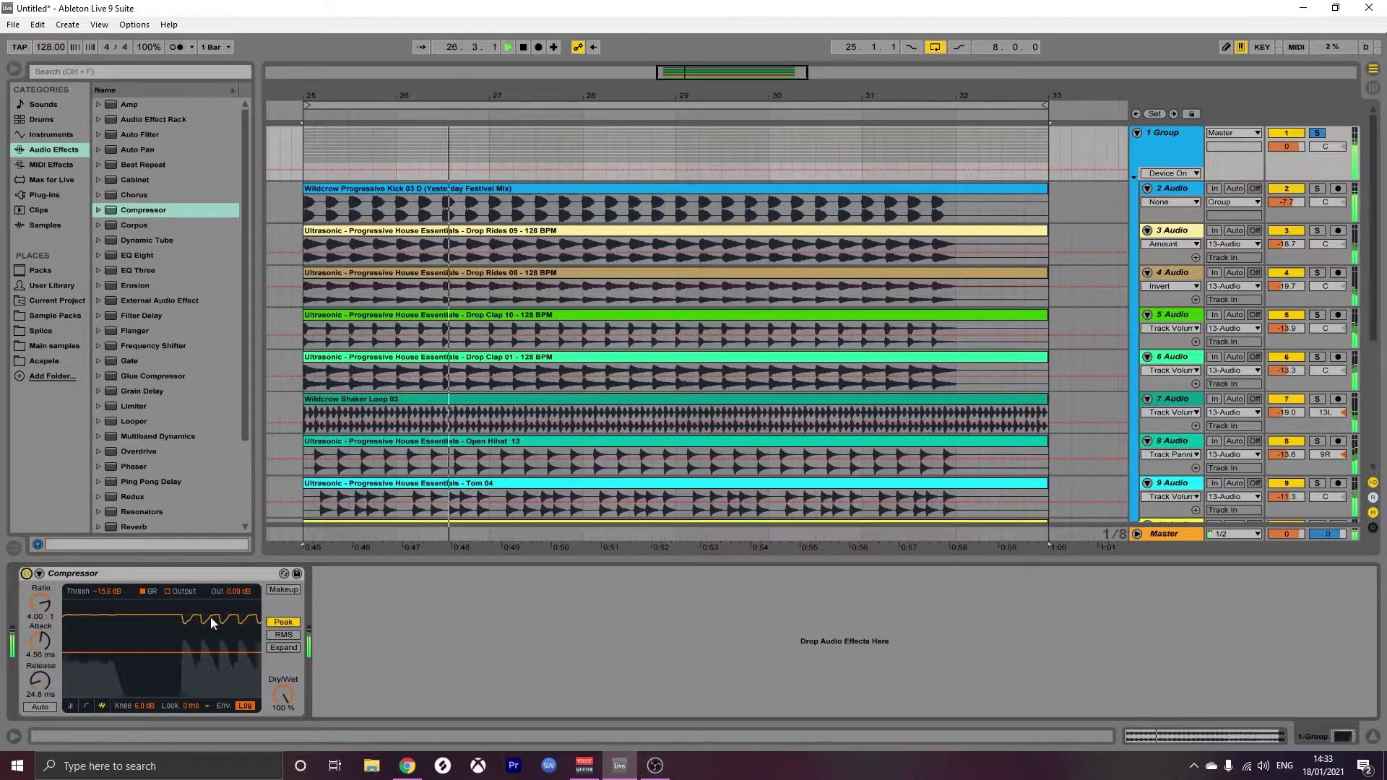
- Set the group compressor's dry/wet mix to 63% and output gain to 1.00 dB, bypassing it in between to compare loudness
{"action": "left_click_drag", "start_coordinate": [283, 696], "coordinate": [284, 701]}
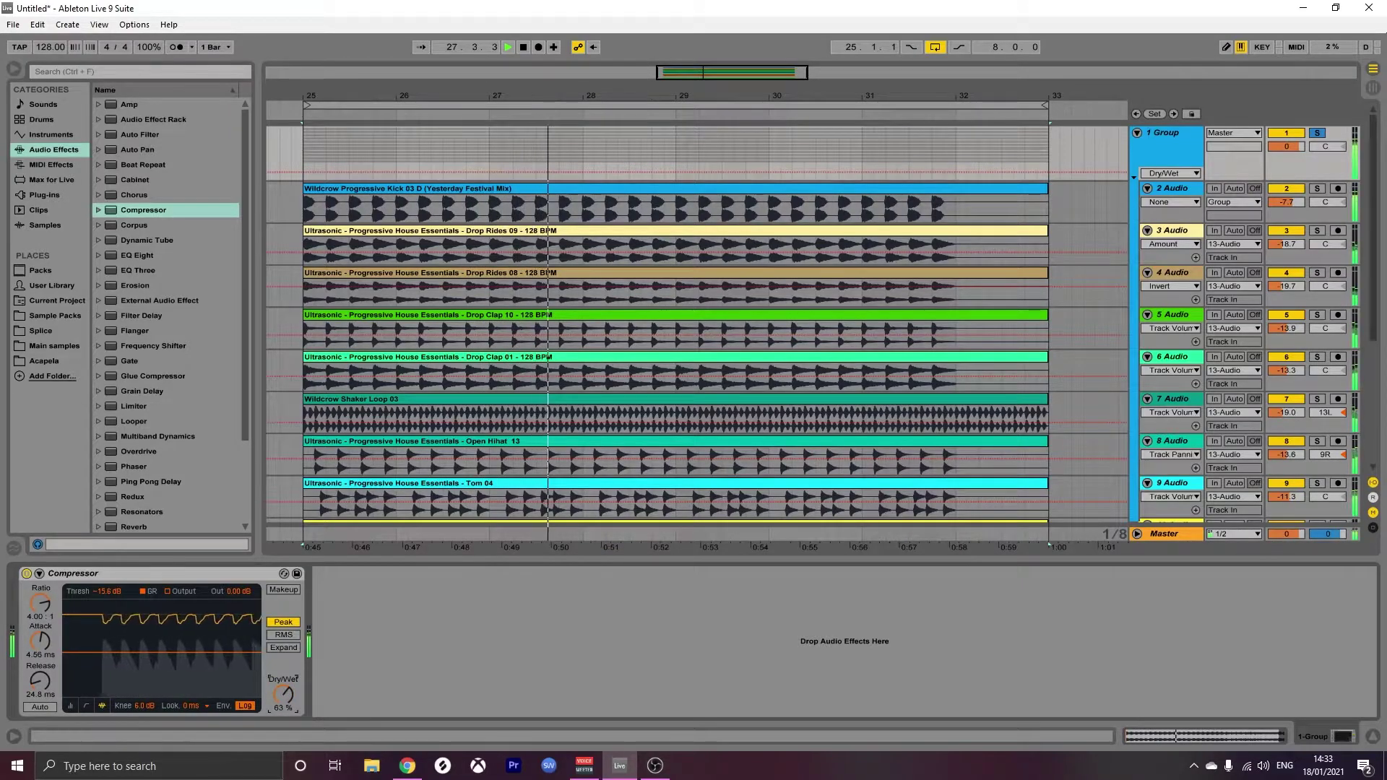
{"action": "left_click", "coordinate": [26, 574]}
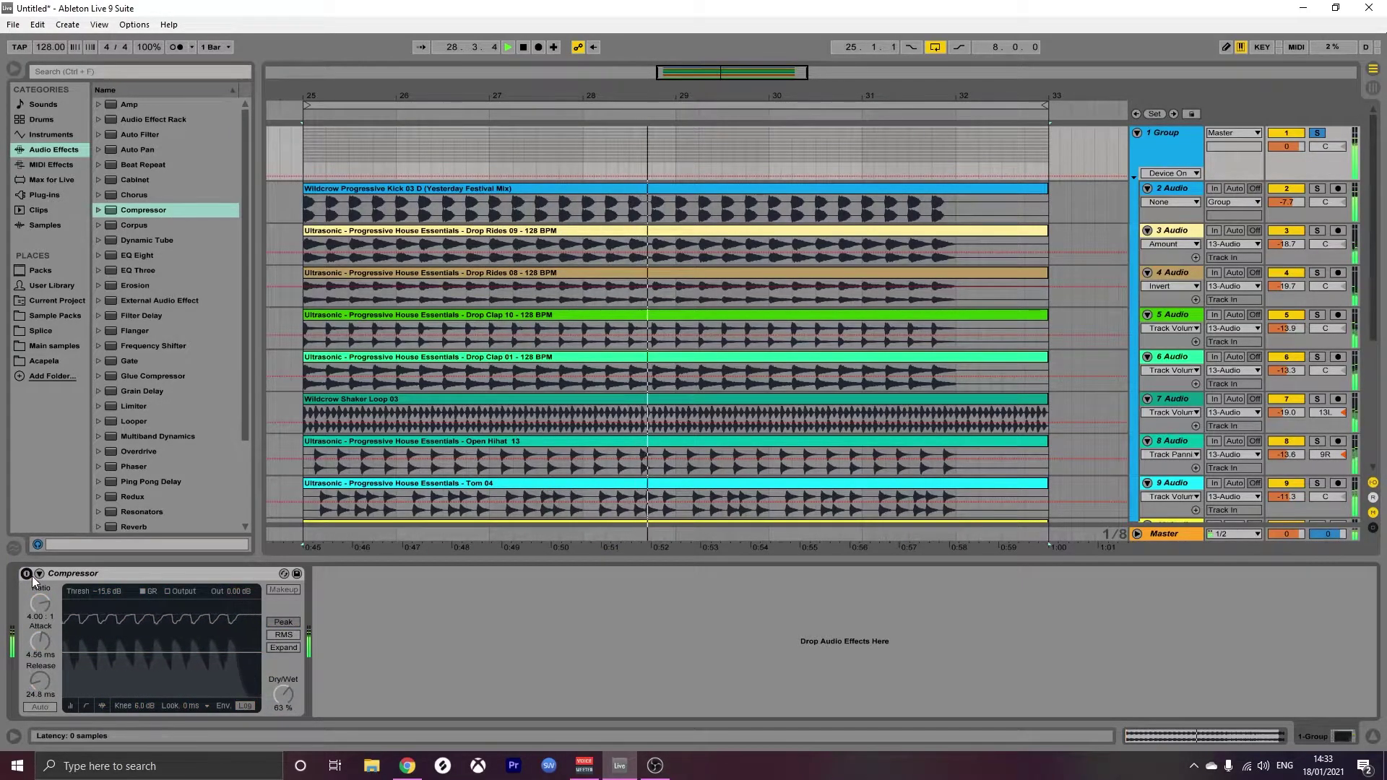
{"action": "left_click", "coordinate": [27, 574]}
{"action": "left_click_drag", "start_coordinate": [240, 590], "coordinate": [240, 587]}
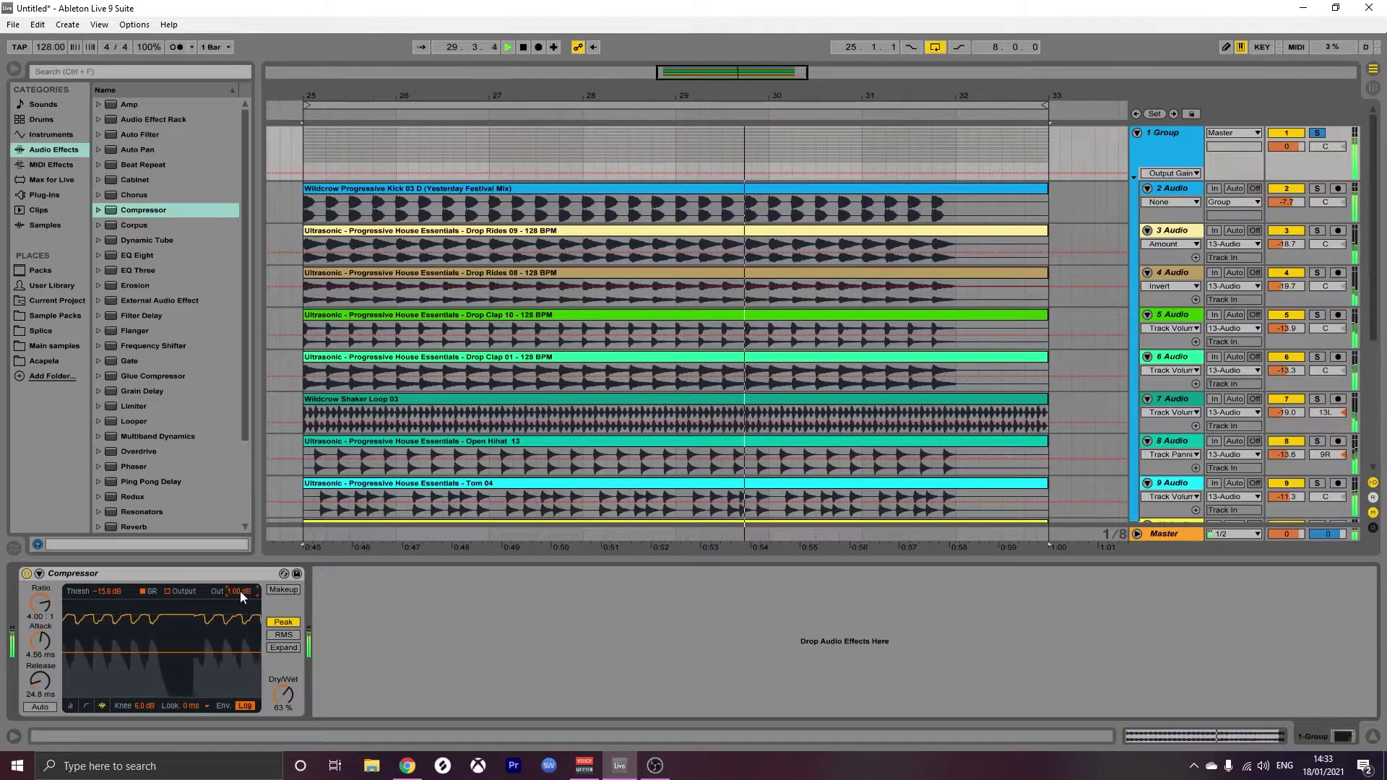
{"action": "left_click", "coordinate": [27, 573]}
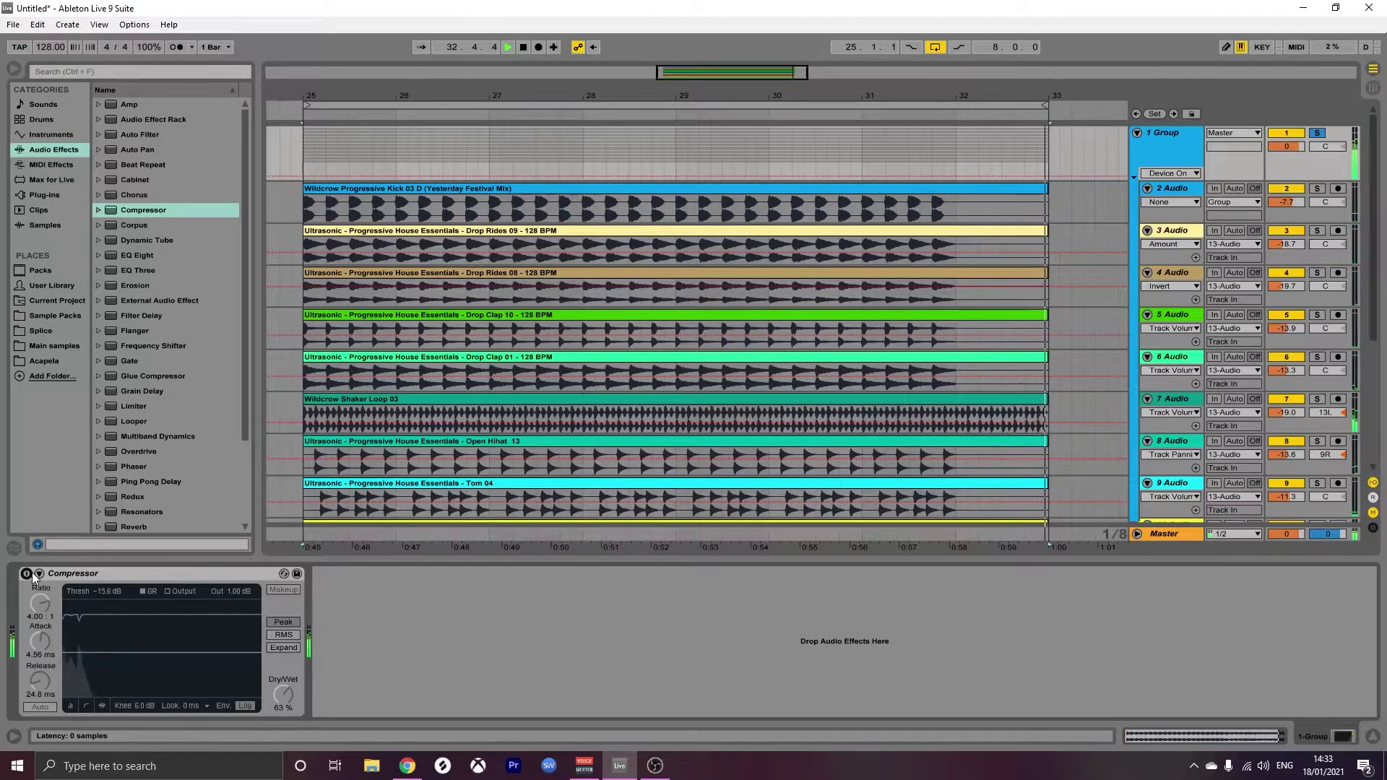
{"action": "left_click", "coordinate": [31, 574]}
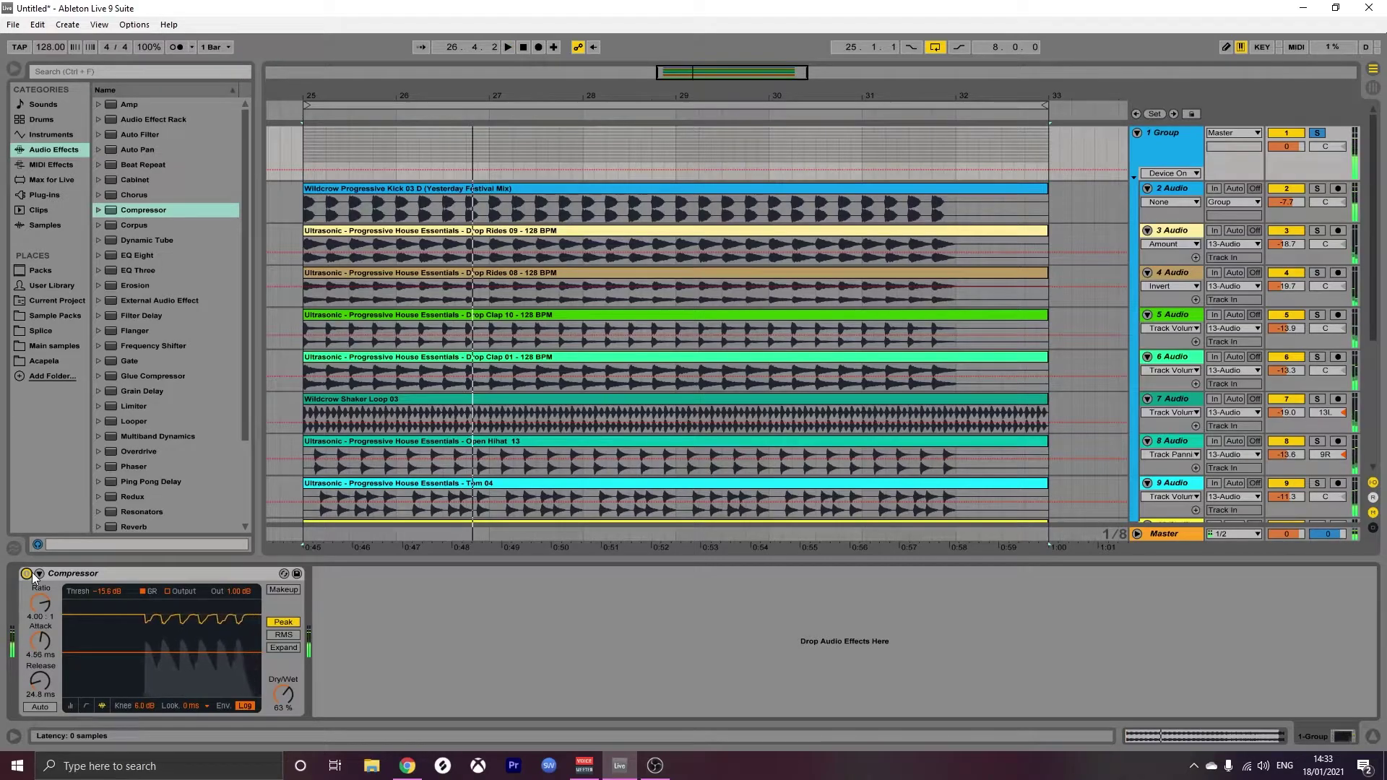
- Set the group compressor's output gain to 1.50 dB and play the drums with it bypassed and re-enabled
{"action": "left_click", "coordinate": [228, 592]}
{"action": "type", "text": "12"}
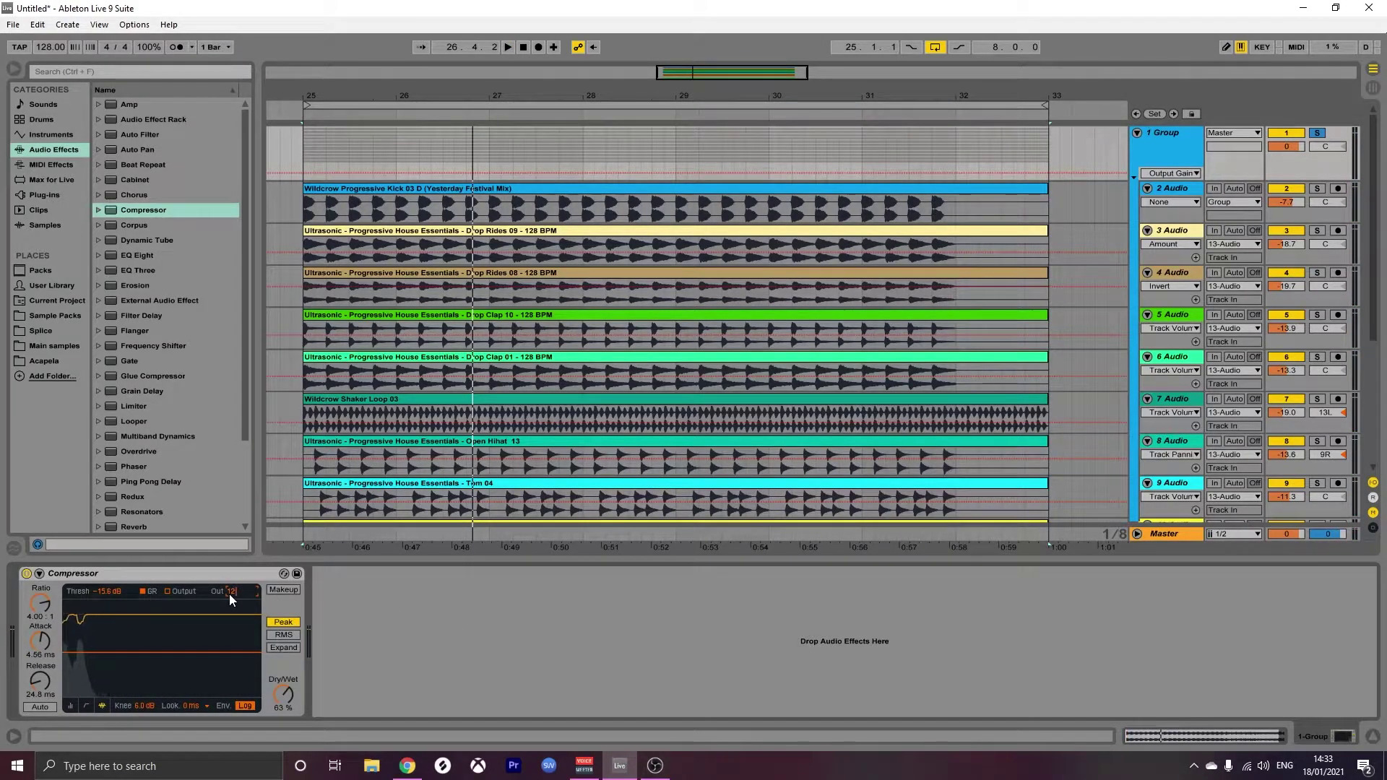
{"action": "key", "text": "BackSpace"}
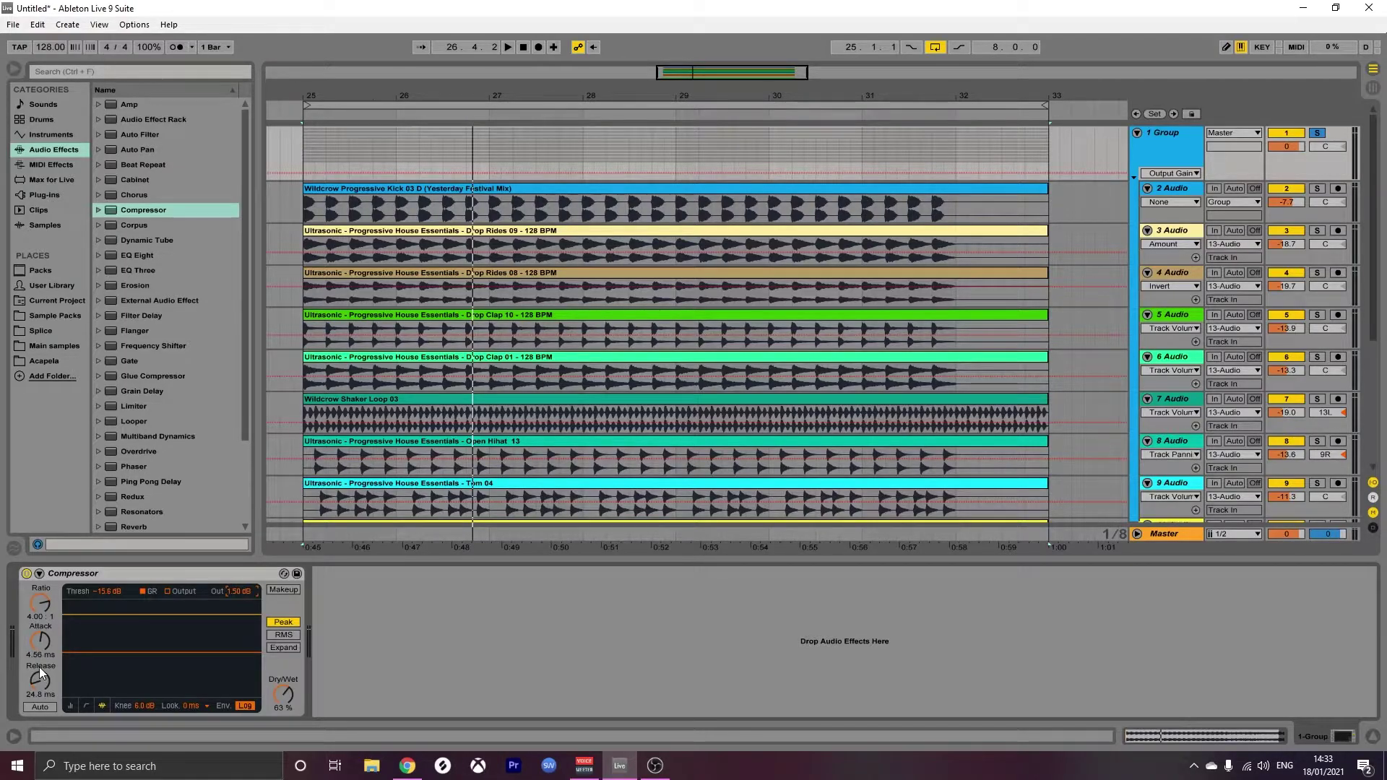
{"action": "key", "text": "space"}
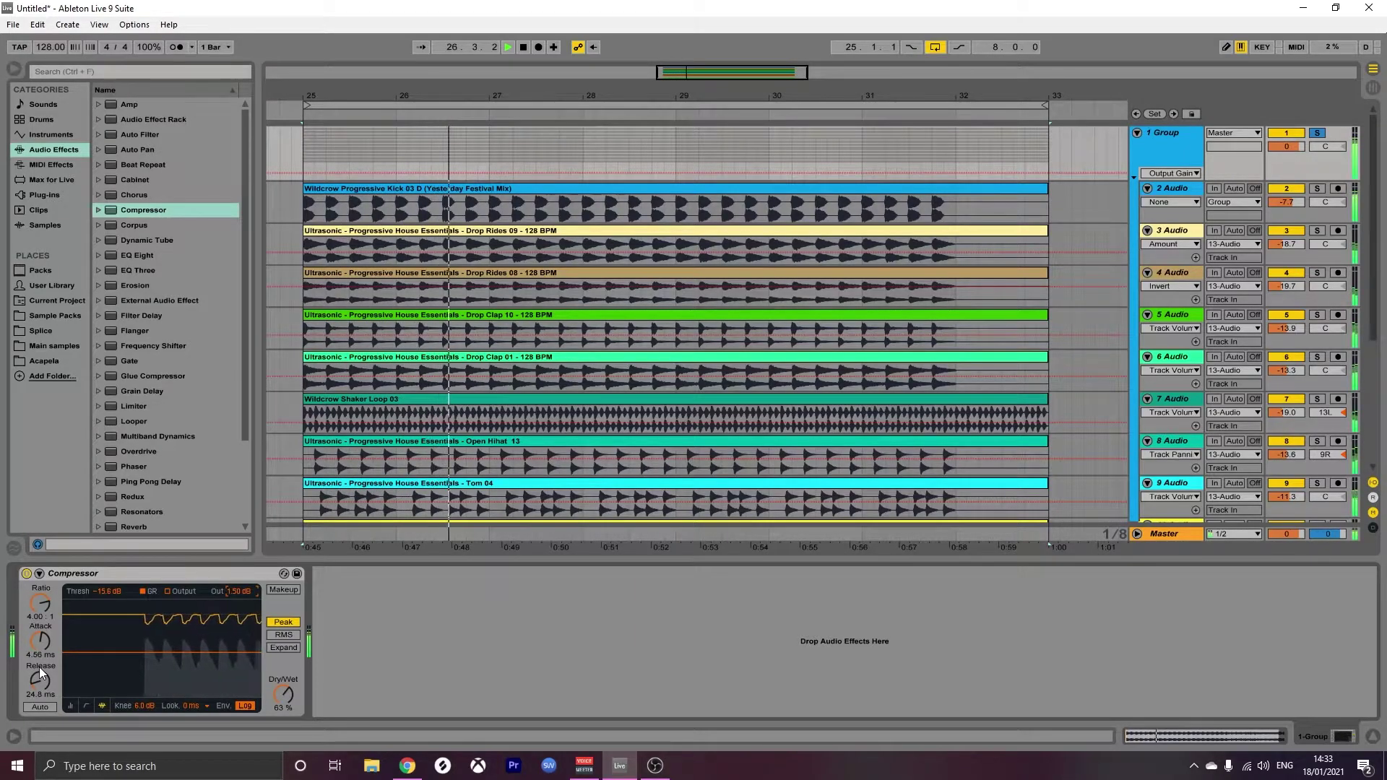
{"action": "left_click", "coordinate": [27, 574]}
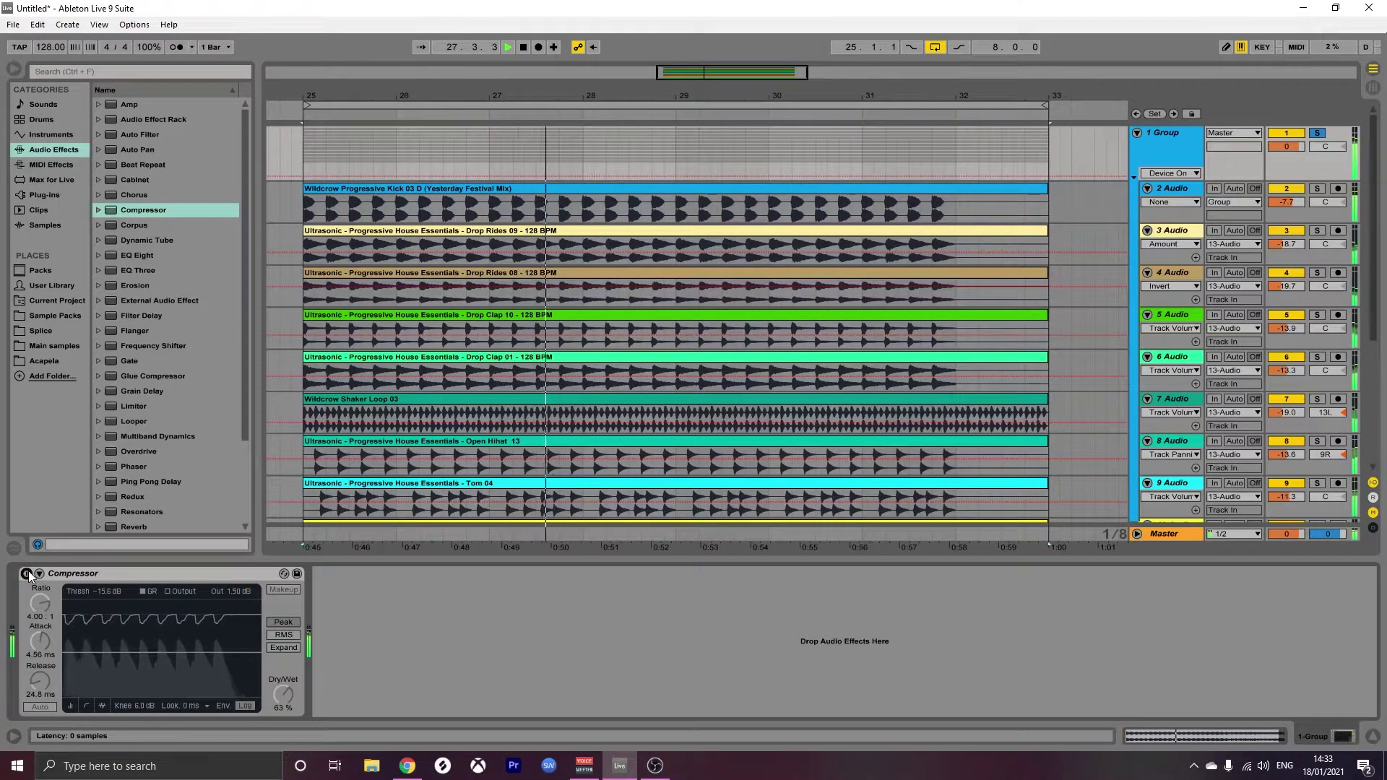
{"action": "left_click", "coordinate": [27, 574]}
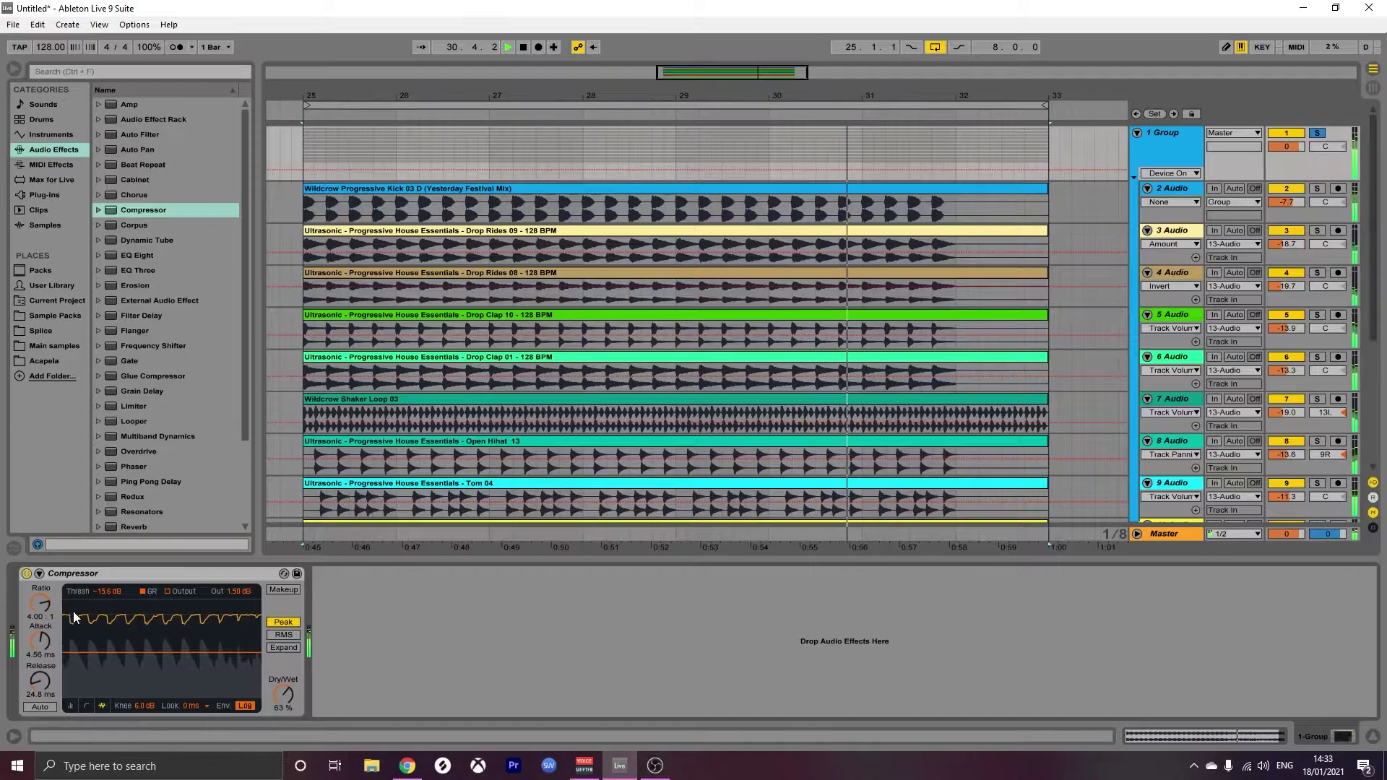
- Set the group compressor's release to 30.7 ms and its dry/wet mix to 67% while the drums play
{"action": "mouse_move", "coordinate": [40, 679]}
{"action": "left_mouse_down"}
{"action": "mouse_move", "coordinate": [41, 661]}
{"action": "mouse_move", "coordinate": [41, 708]}
{"action": "mouse_move", "coordinate": [39, 678]}
{"action": "left_mouse_up"}
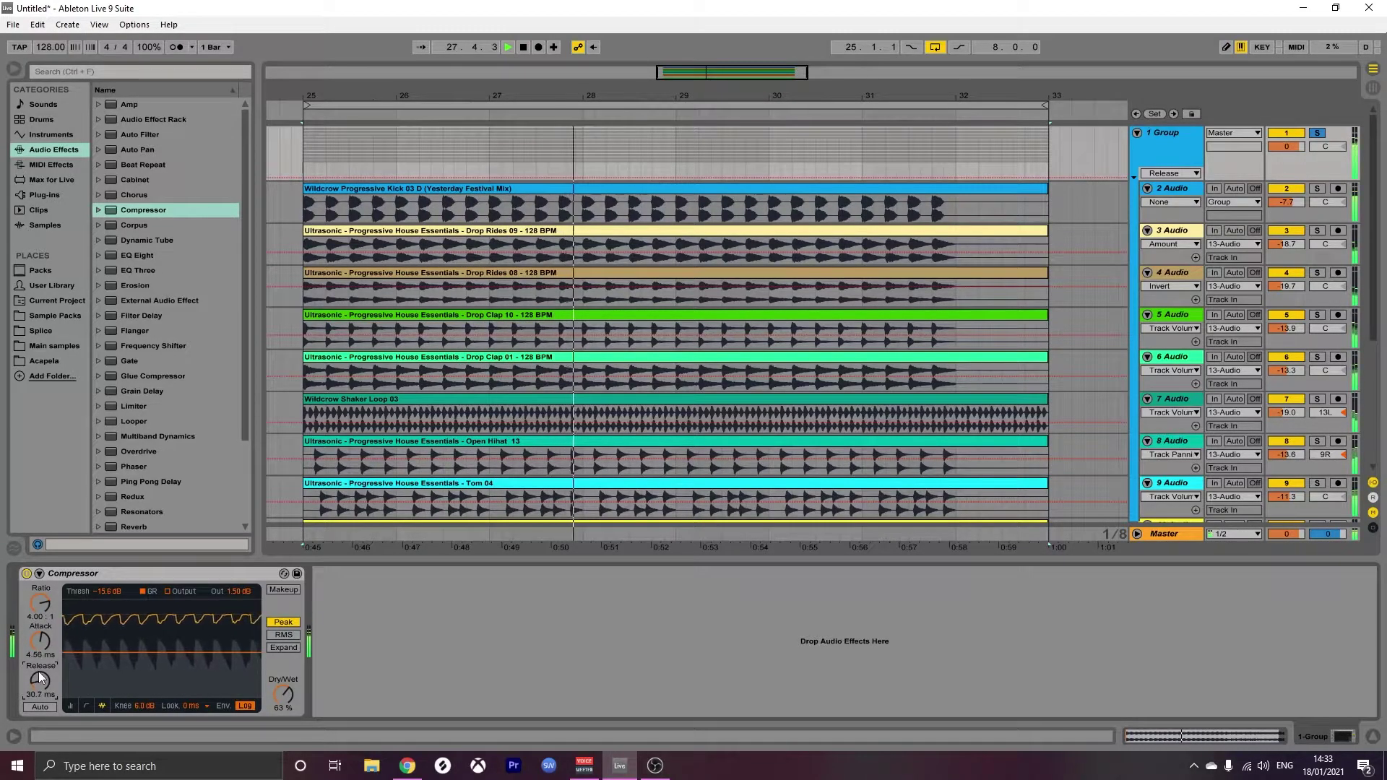
{"action": "left_click_drag", "start_coordinate": [293, 686], "coordinate": [293, 642]}
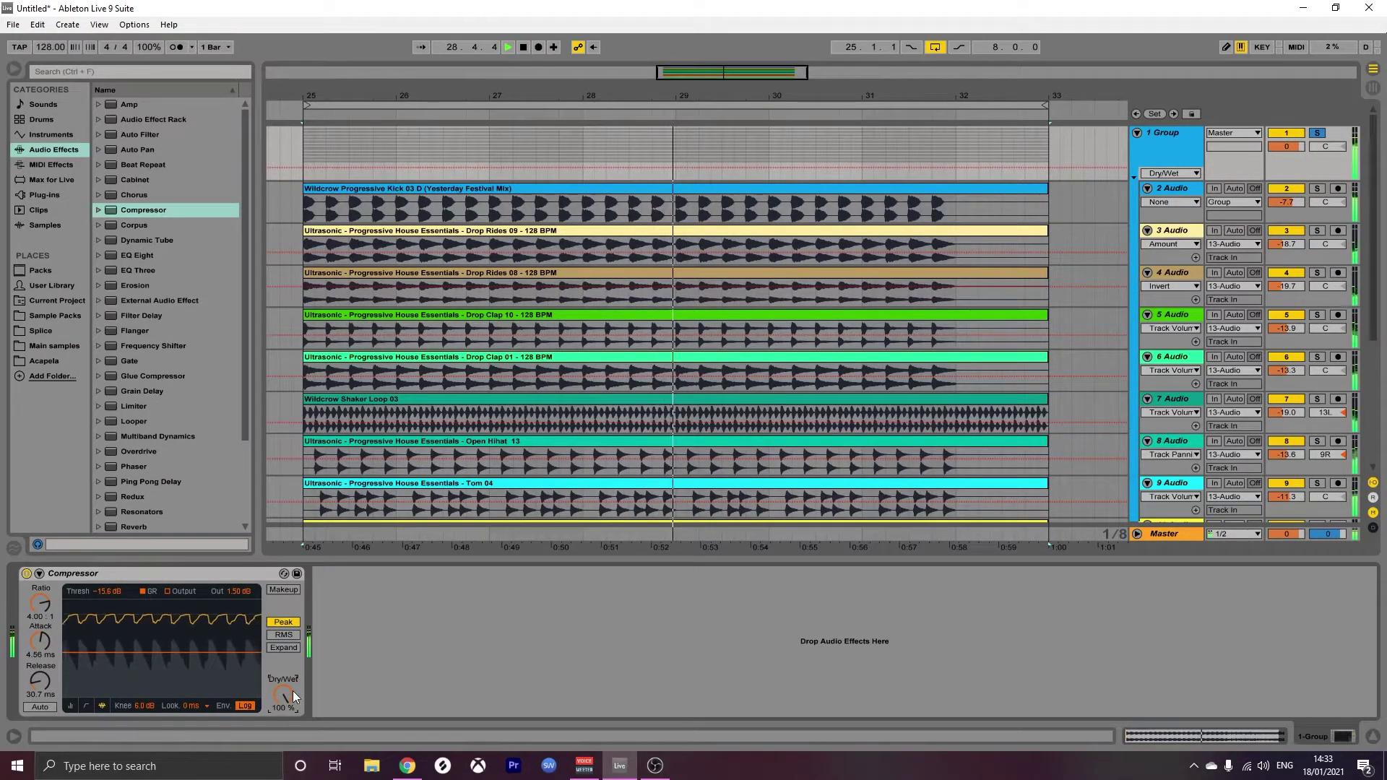
{"action": "left_click_drag", "start_coordinate": [284, 695], "coordinate": [284, 728]}
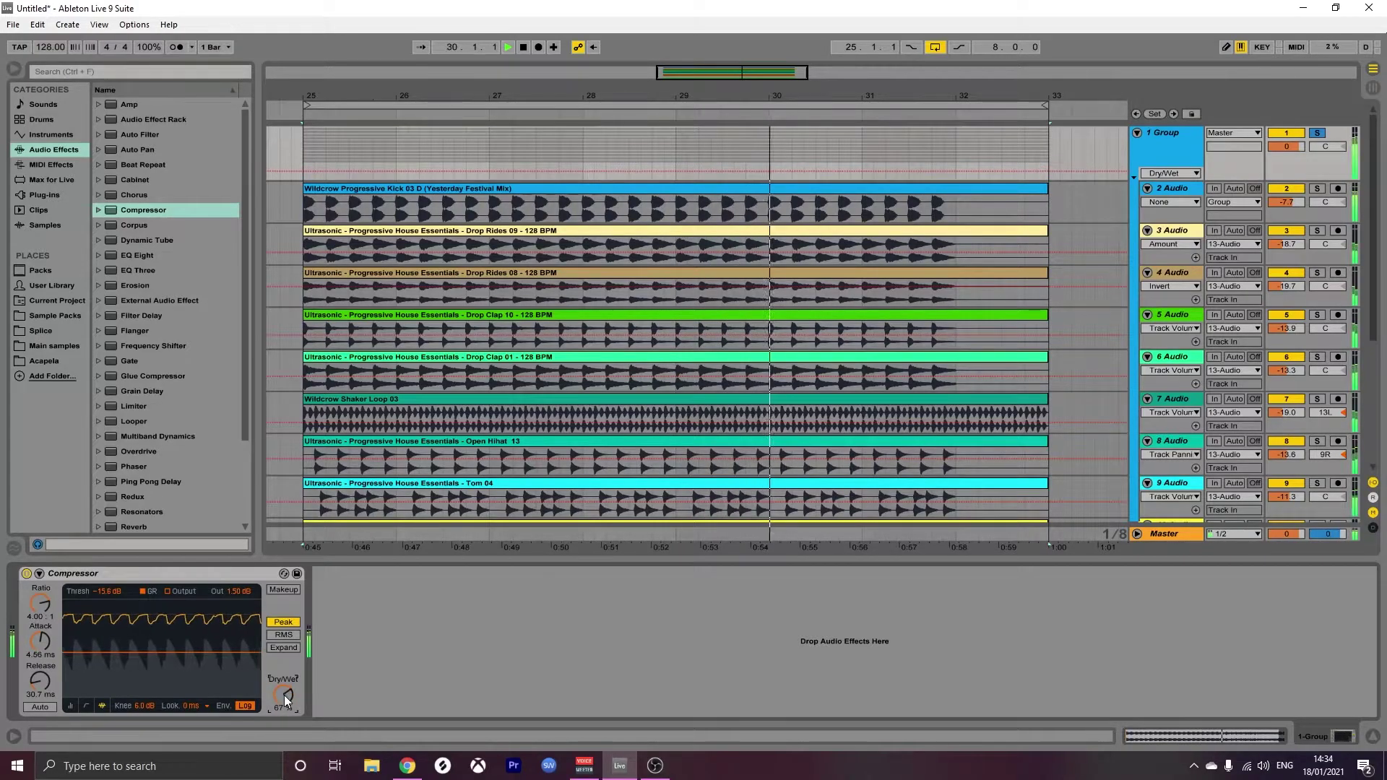
- Listen to the drum group from the loop start with its compressor bypassed, stop playback and re-enable the compressor
{"action": "left_click", "coordinate": [27, 573]}
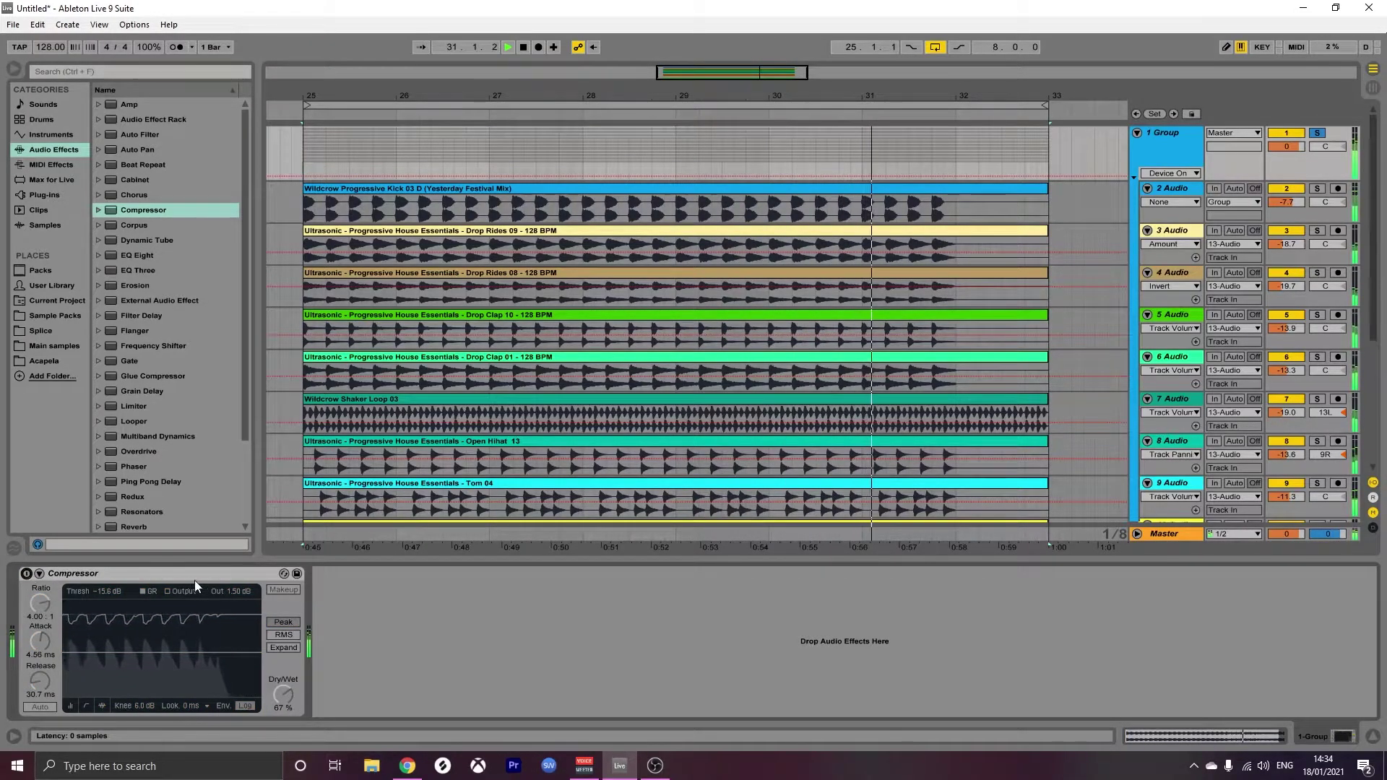
{"action": "key", "text": "space"}
{"action": "key", "text": "space"}
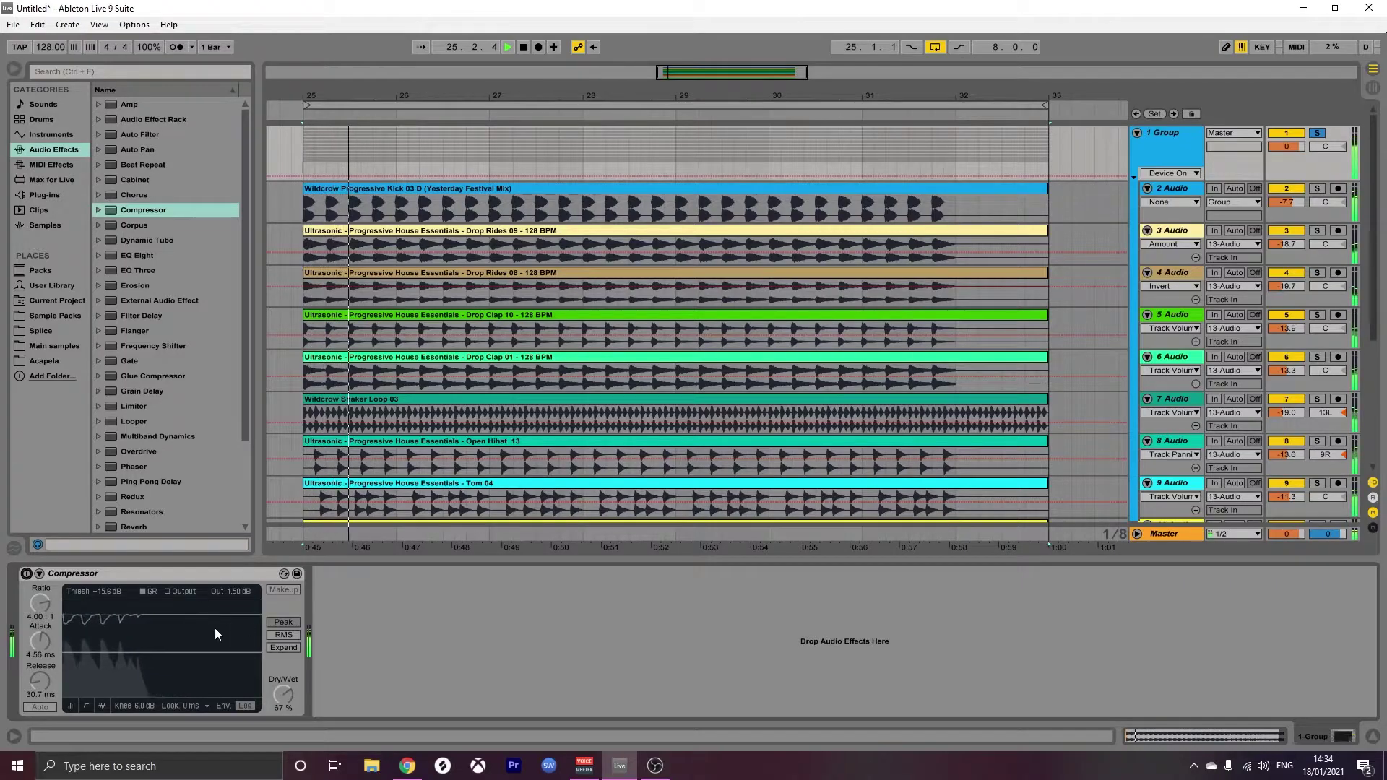
{"action": "key", "text": "space"}
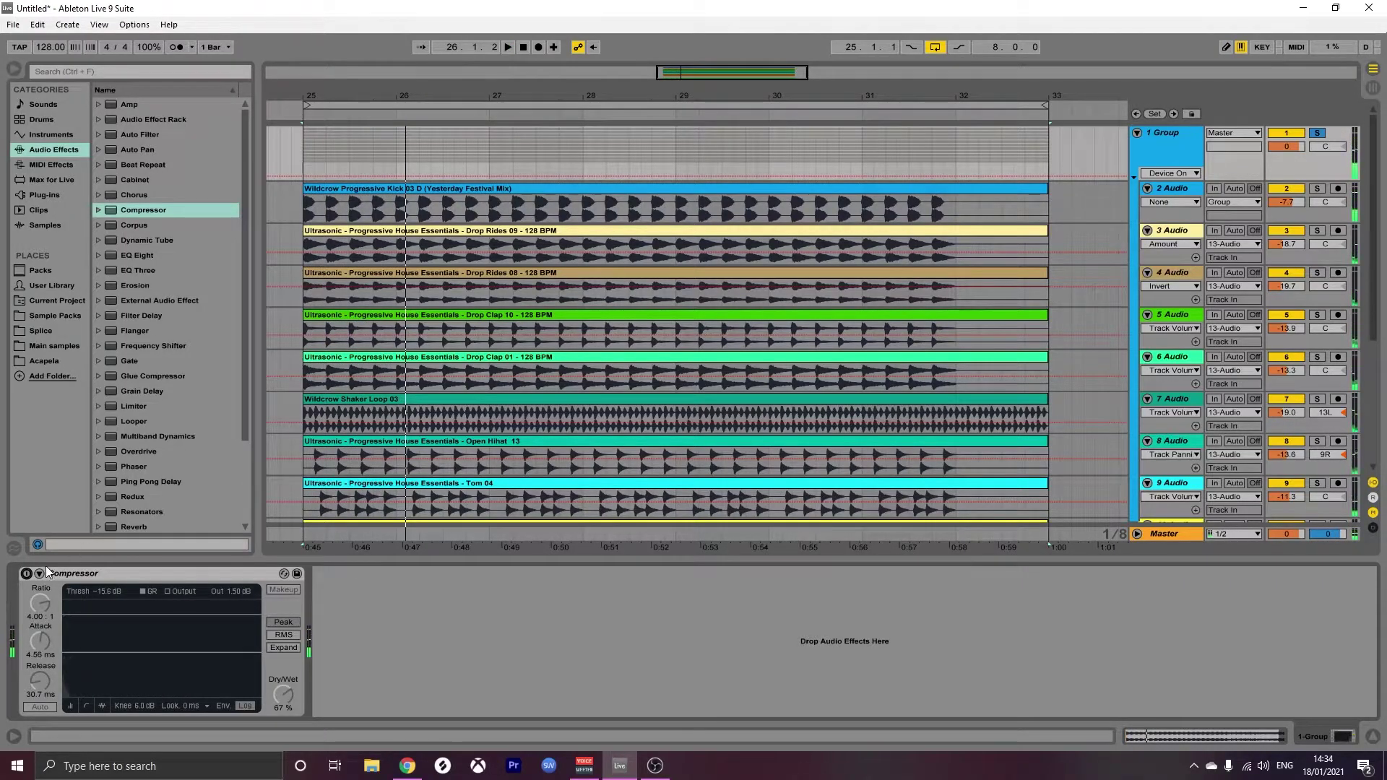
{"action": "left_click", "coordinate": [28, 573]}
- Add a second Compressor after the first on the drum group with ratio 4.00:1, attack 7.89 ms and release 205 ms
{"action": "left_click_drag", "start_coordinate": [152, 216], "coordinate": [419, 666]}
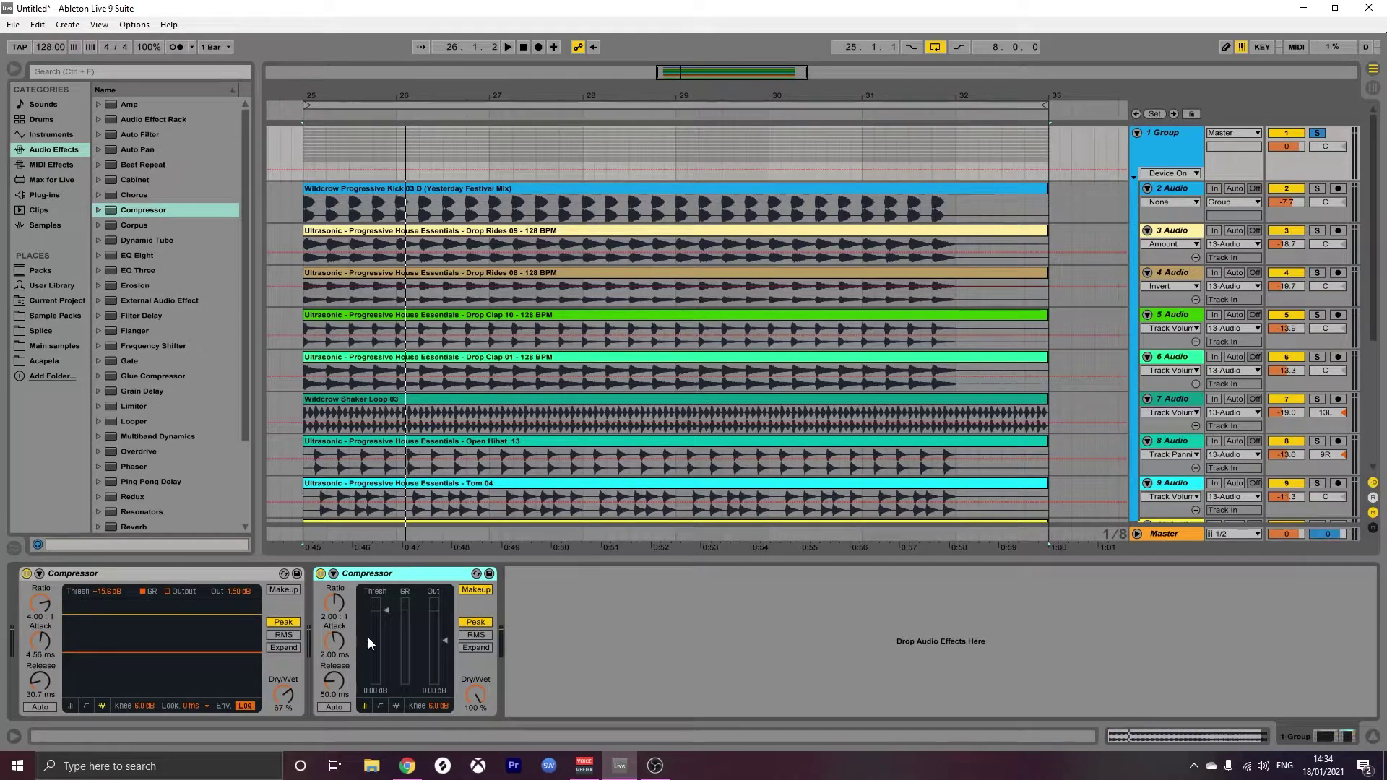
{"action": "left_click", "coordinate": [326, 616]}
{"action": "type", "text": "4"}
{"action": "key", "text": "Return"}
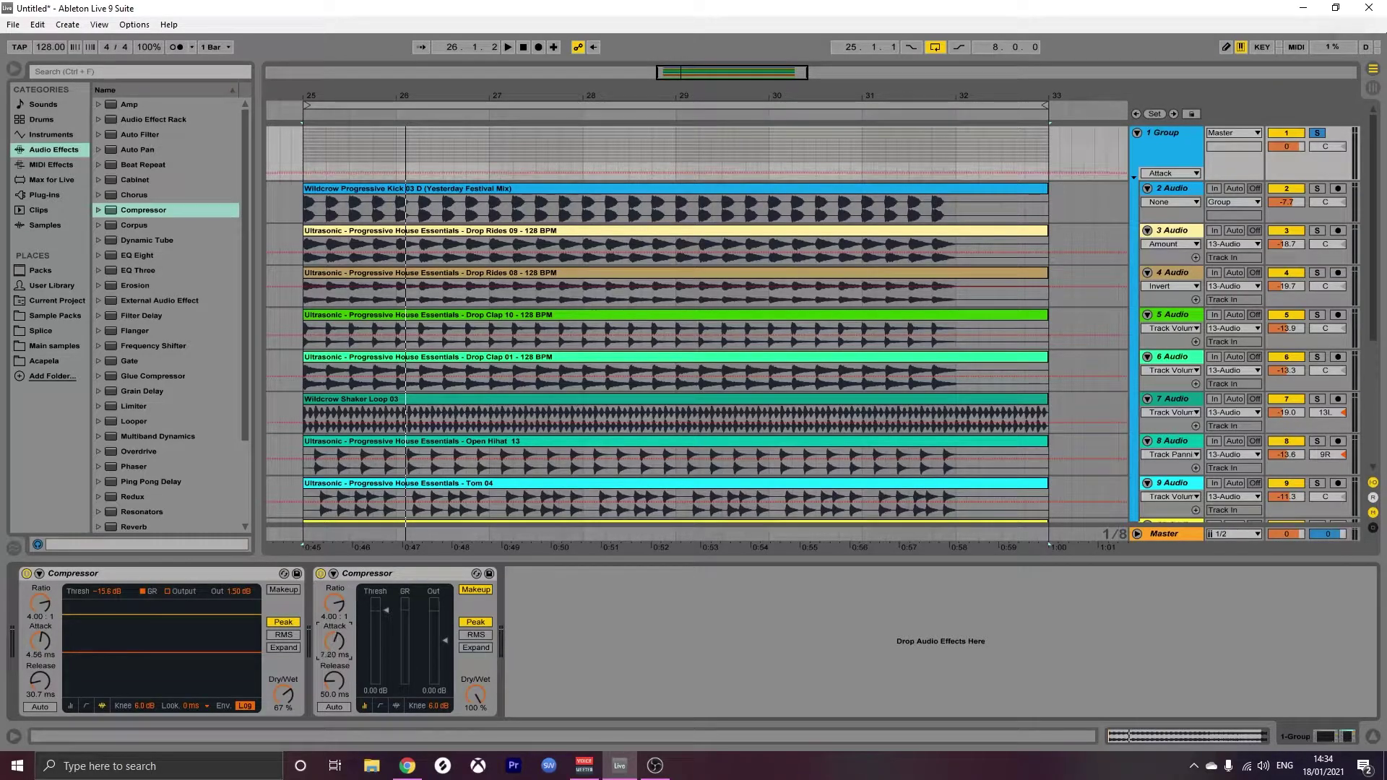
{"action": "left_click", "coordinate": [332, 691]}
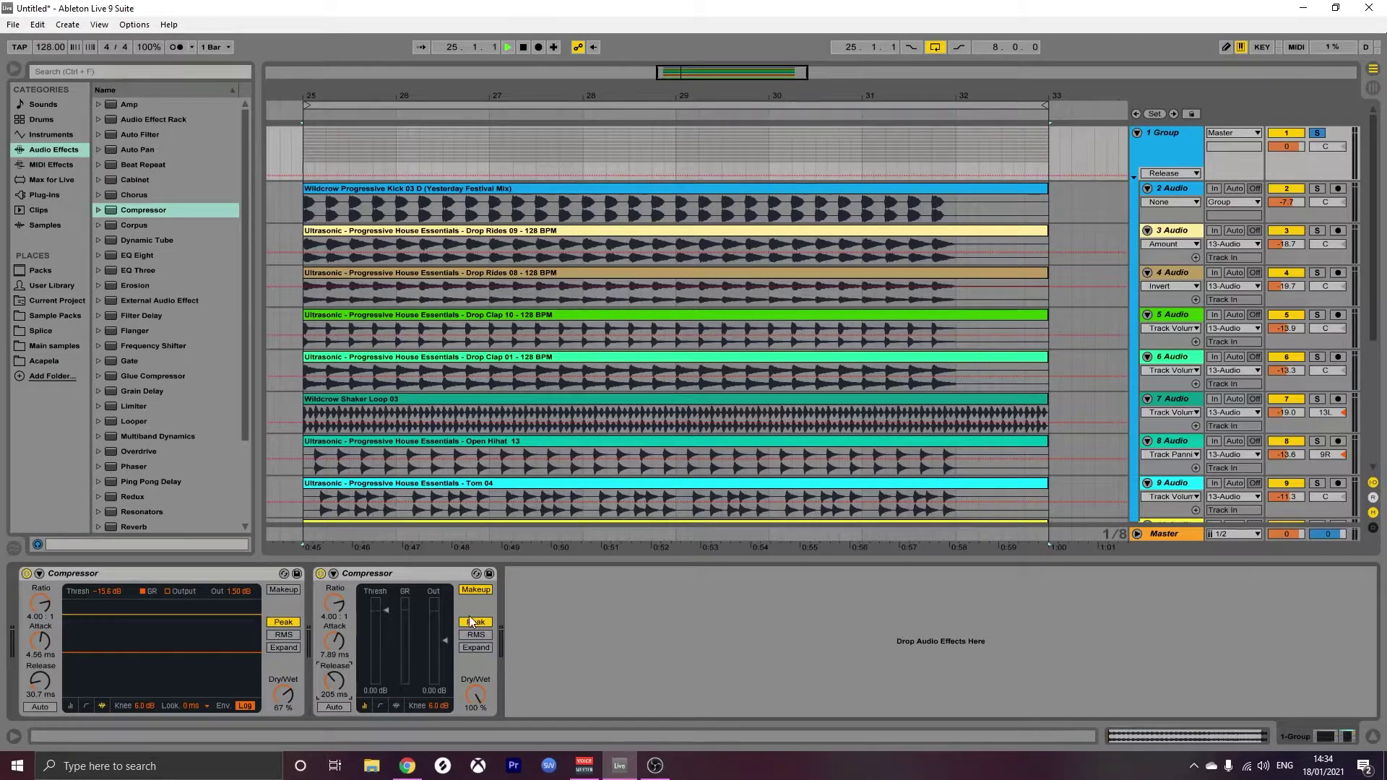
- Turn off Makeup on the second compressor, show its activity view and set its threshold to -12.1 dB during playback
{"action": "left_click", "coordinate": [475, 589]}
{"action": "left_click", "coordinate": [395, 706]}
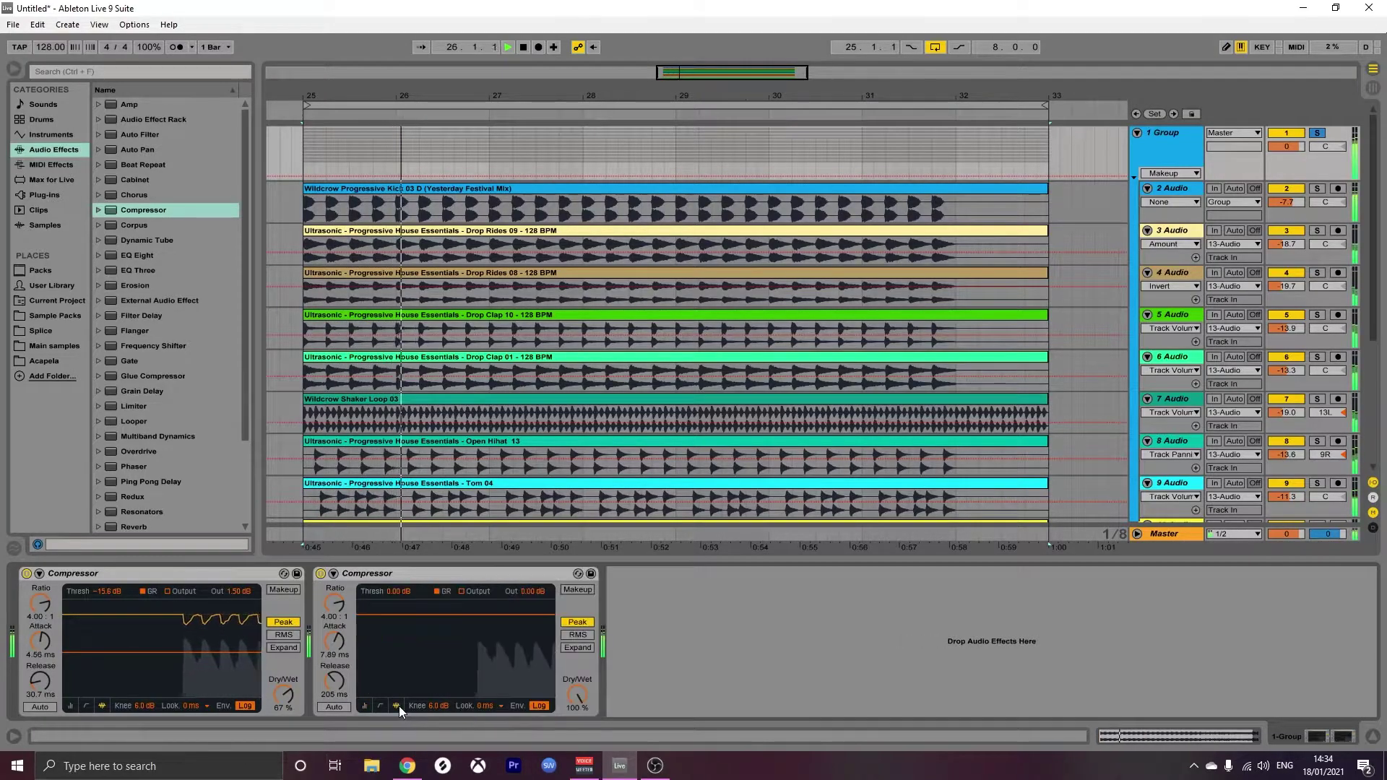
{"action": "left_click_drag", "start_coordinate": [396, 590], "coordinate": [396, 624]}
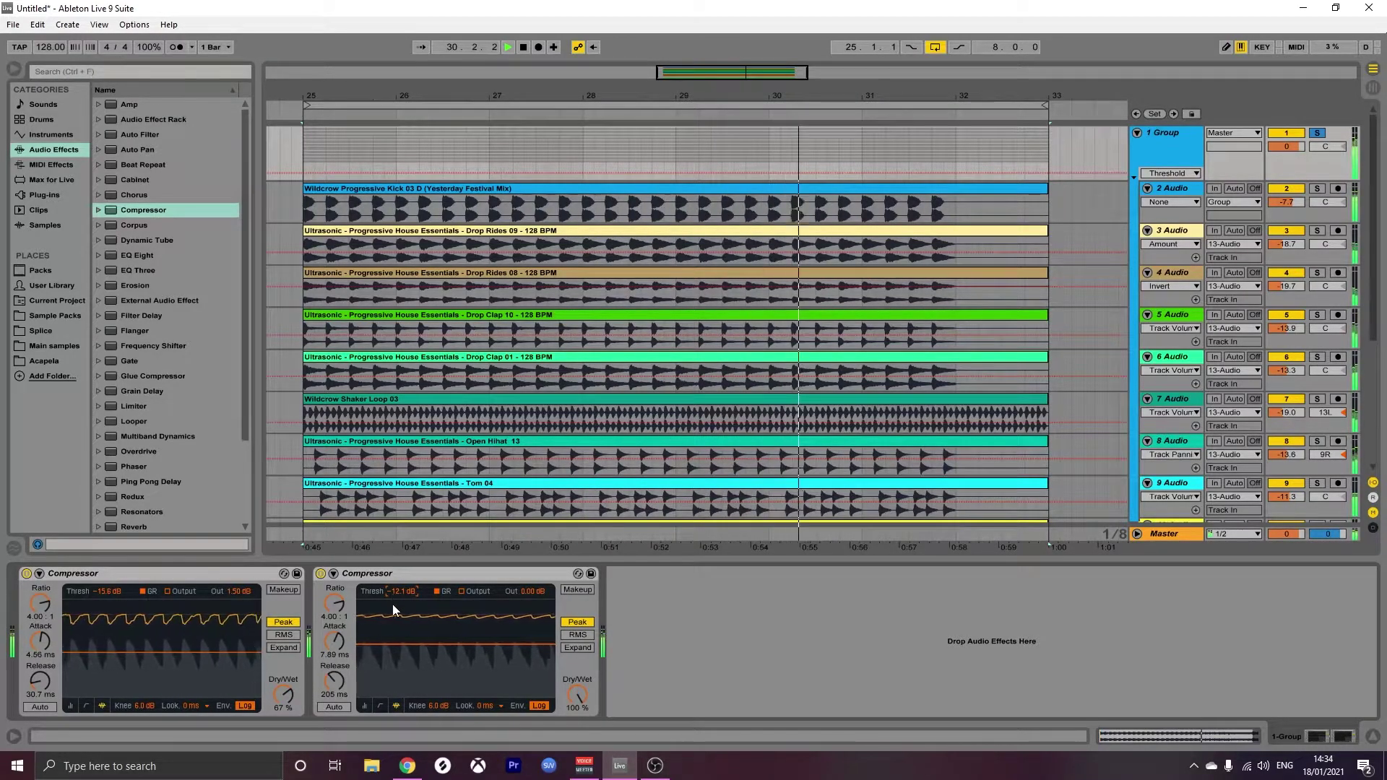
- Set the second compressor's output gain to 1.5 dB and toggle the device during playback to compare the sound
{"action": "left_click", "coordinate": [320, 574]}
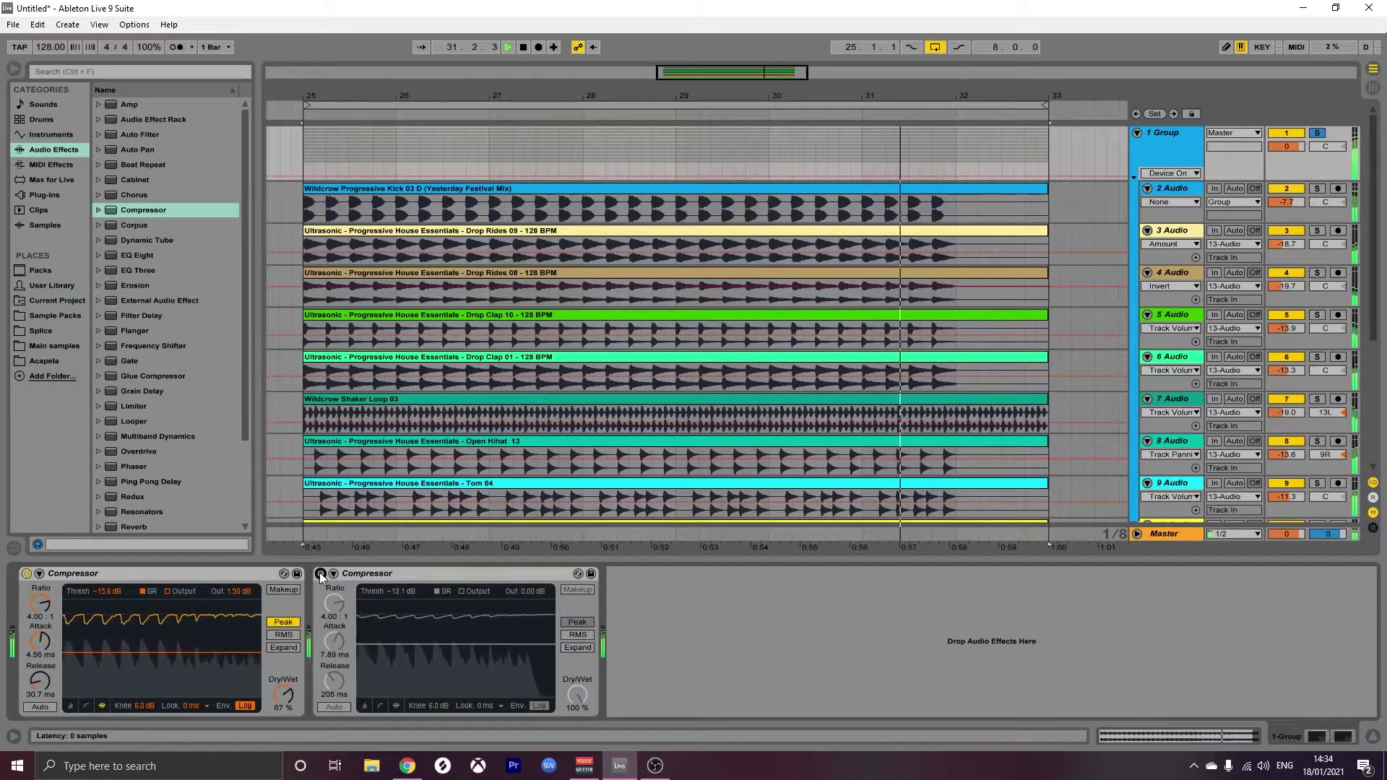
{"action": "left_click", "coordinate": [320, 574]}
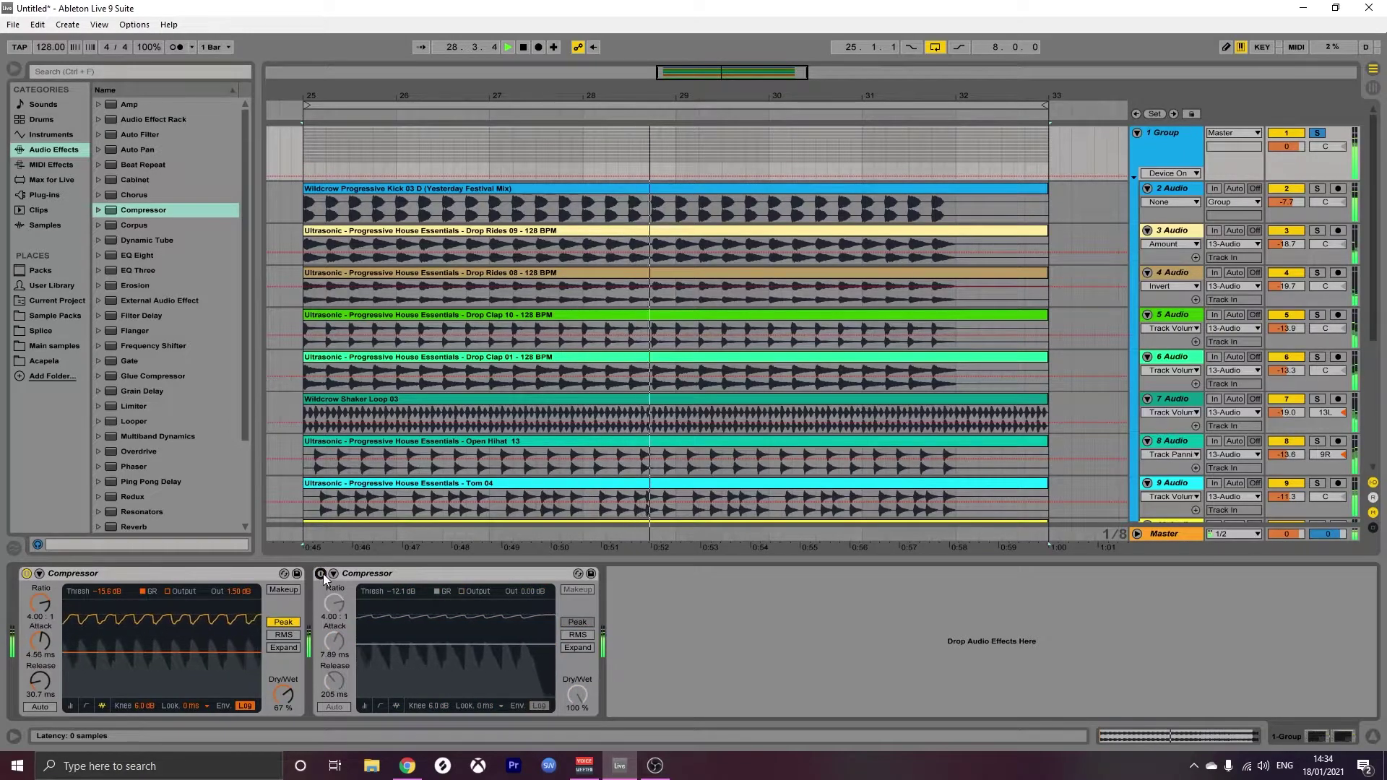
{"action": "left_click", "coordinate": [526, 591]}
{"action": "type", "text": "1.5"}
{"action": "key", "text": "Return"}
{"action": "left_click", "coordinate": [320, 574]}
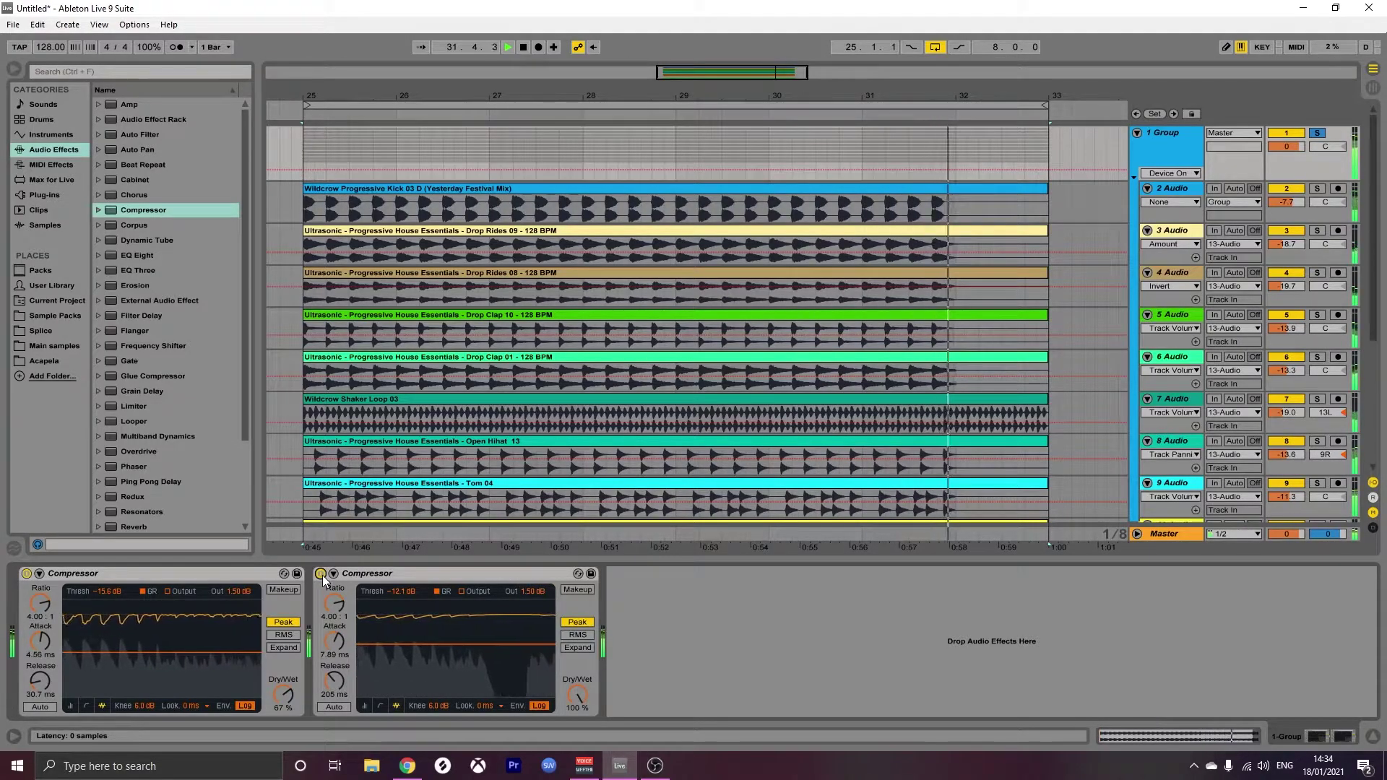
{"action": "left_click", "coordinate": [320, 574]}
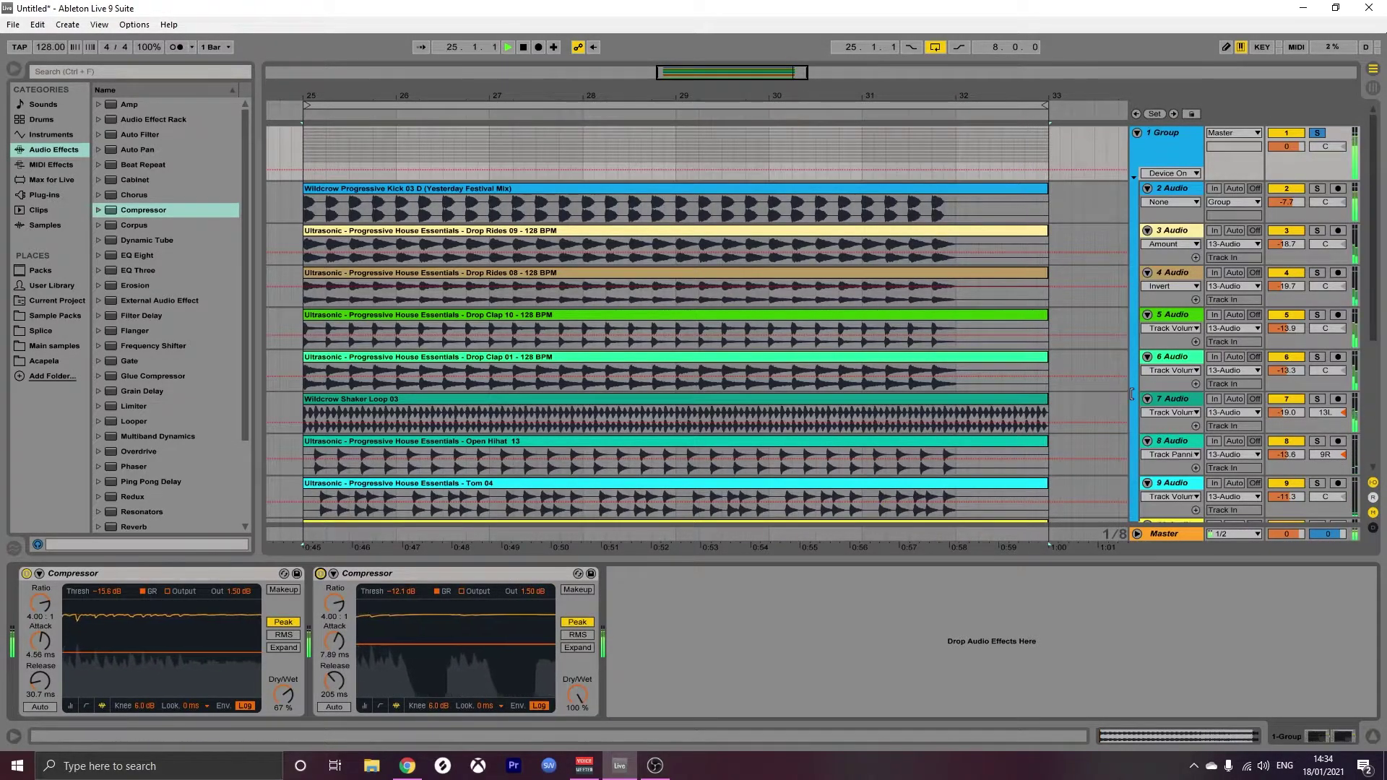
- Stop playback, then unfold and solo the 14-Audio track to show its recorded clip above the one on 15-Audio
{"action": "scroll", "coordinate": [1105, 396], "scroll_direction": "down", "scroll_amount": 5}
{"action": "key", "text": "space"}
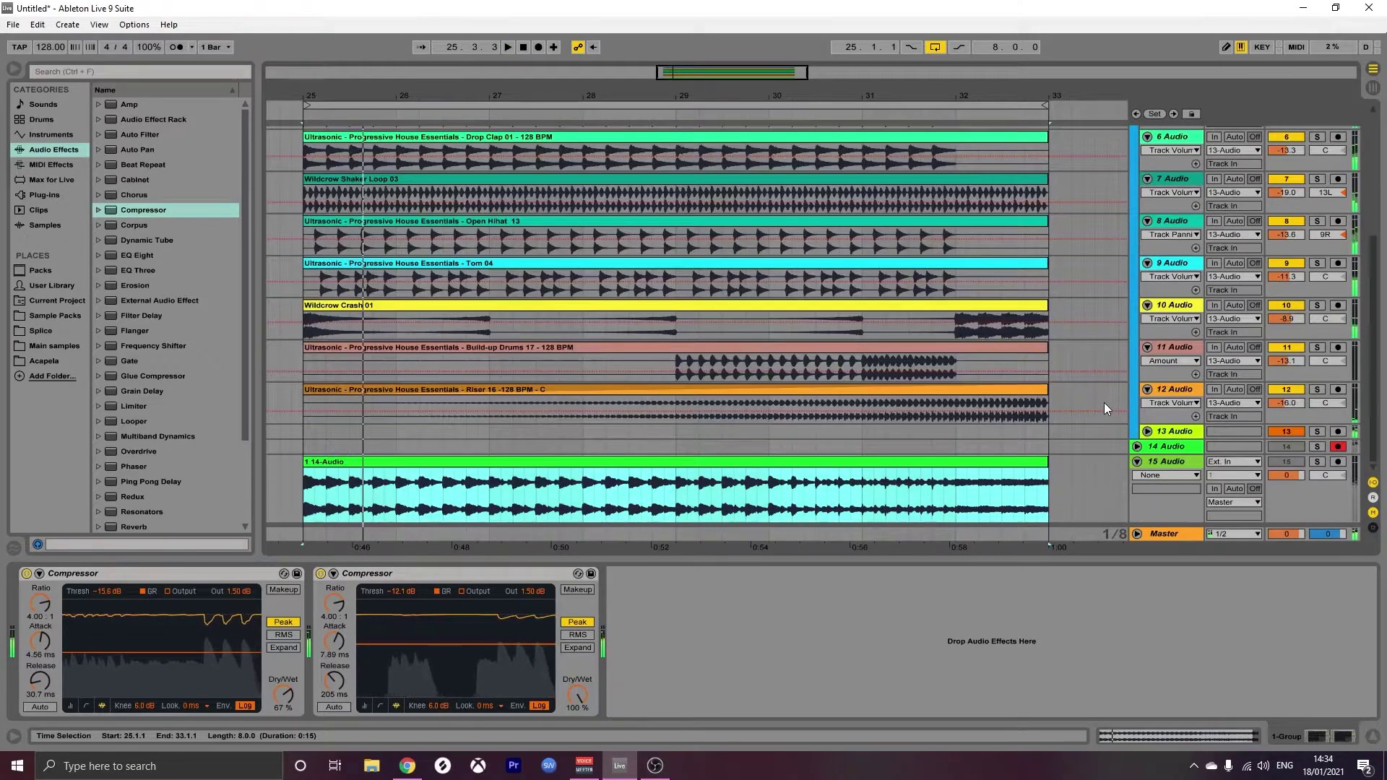
{"action": "left_click", "coordinate": [1168, 446]}
{"action": "left_click", "coordinate": [1137, 446]}
{"action": "scroll", "coordinate": [1137, 443], "scroll_direction": "up", "scroll_amount": 5}
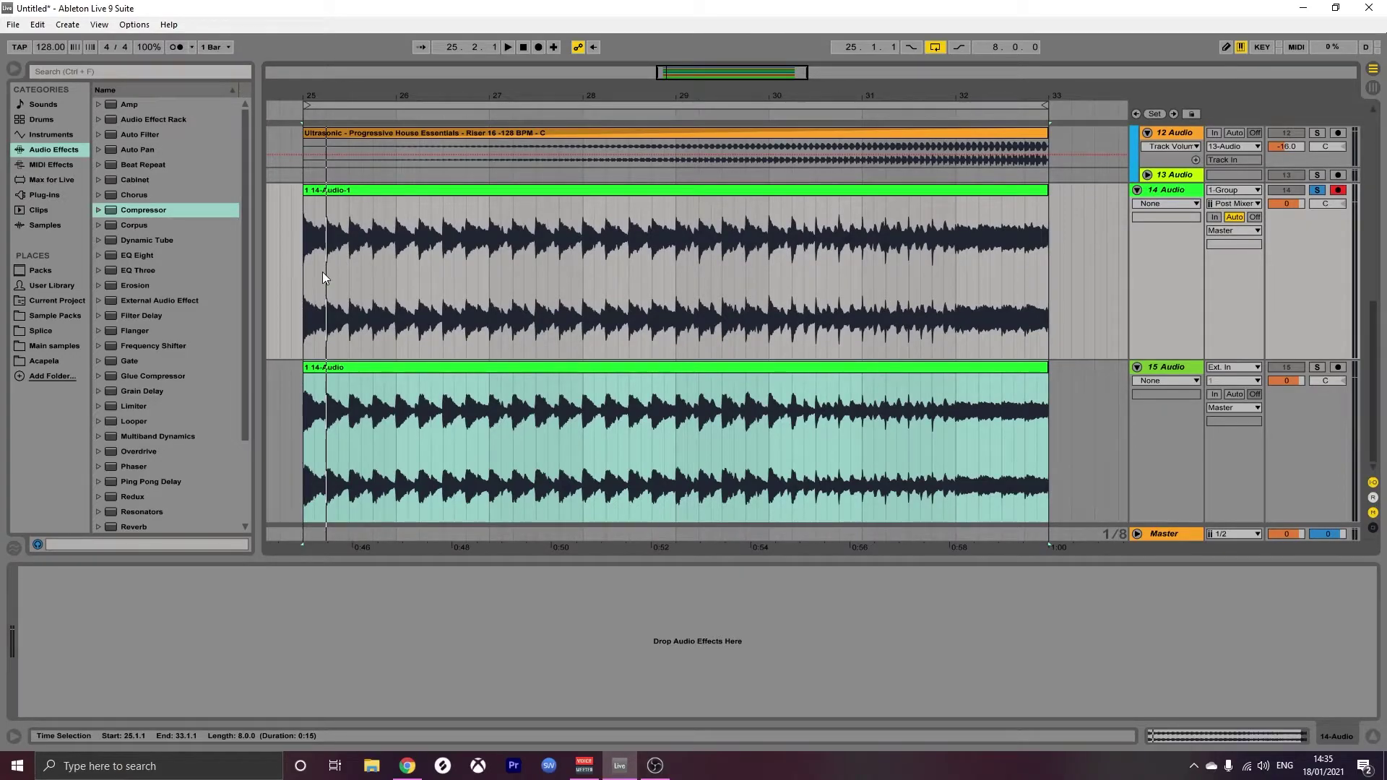
{"action": "left_click", "coordinate": [290, 220]}
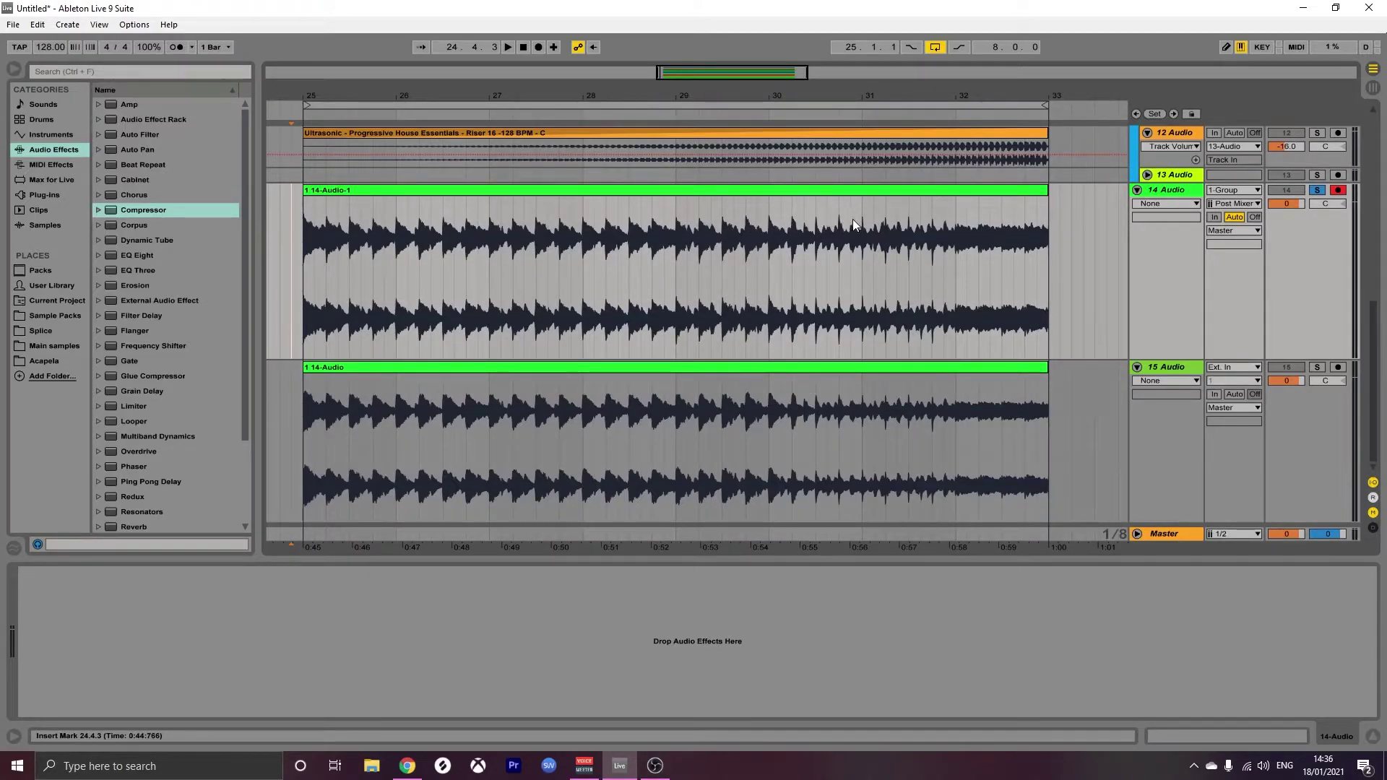
- Overlay the recorded clips of 14-Audio and 15-Audio on each other to compare their waveforms, leaving both in place
{"action": "left_click_drag", "start_coordinate": [973, 189], "coordinate": [977, 407]}
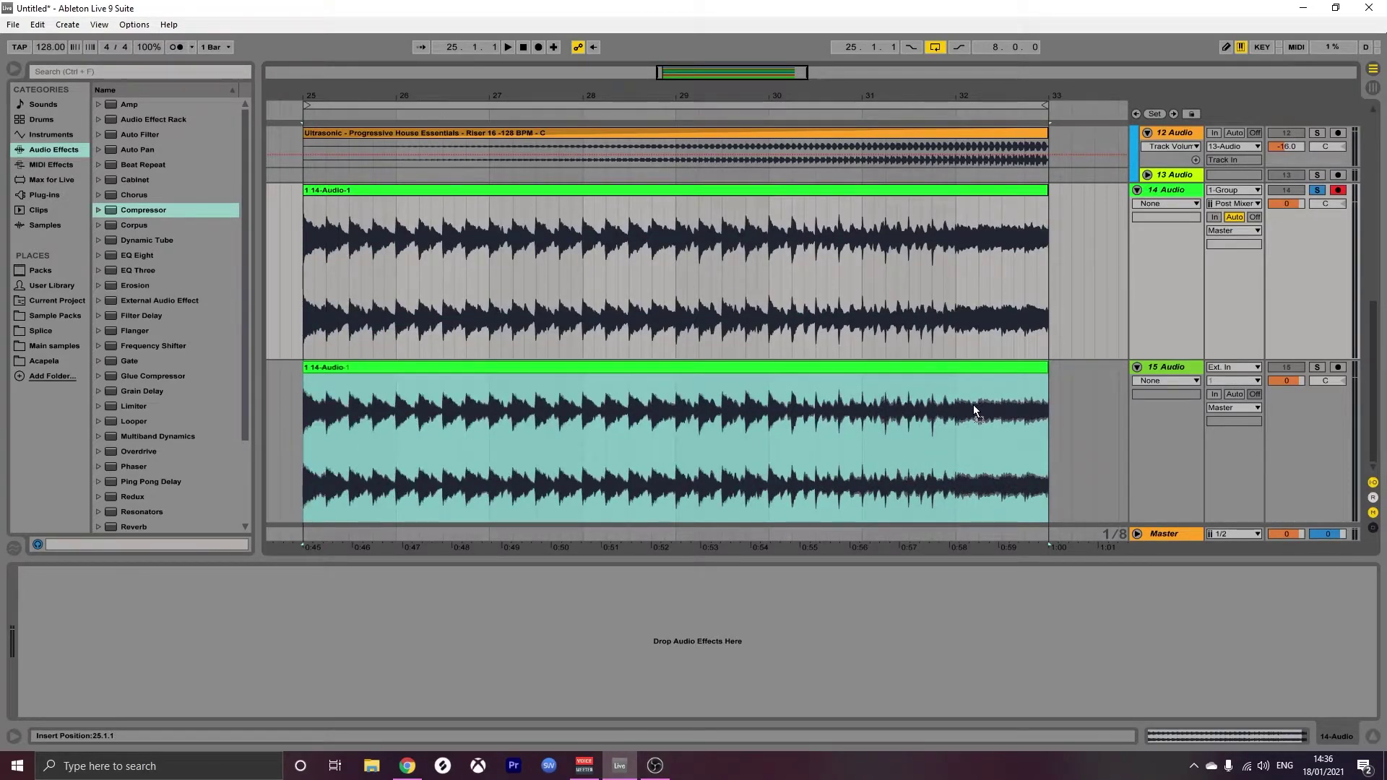
{"action": "left_click_drag", "start_coordinate": [972, 404], "coordinate": [974, 327]}
{"action": "left_click", "coordinate": [944, 369]}
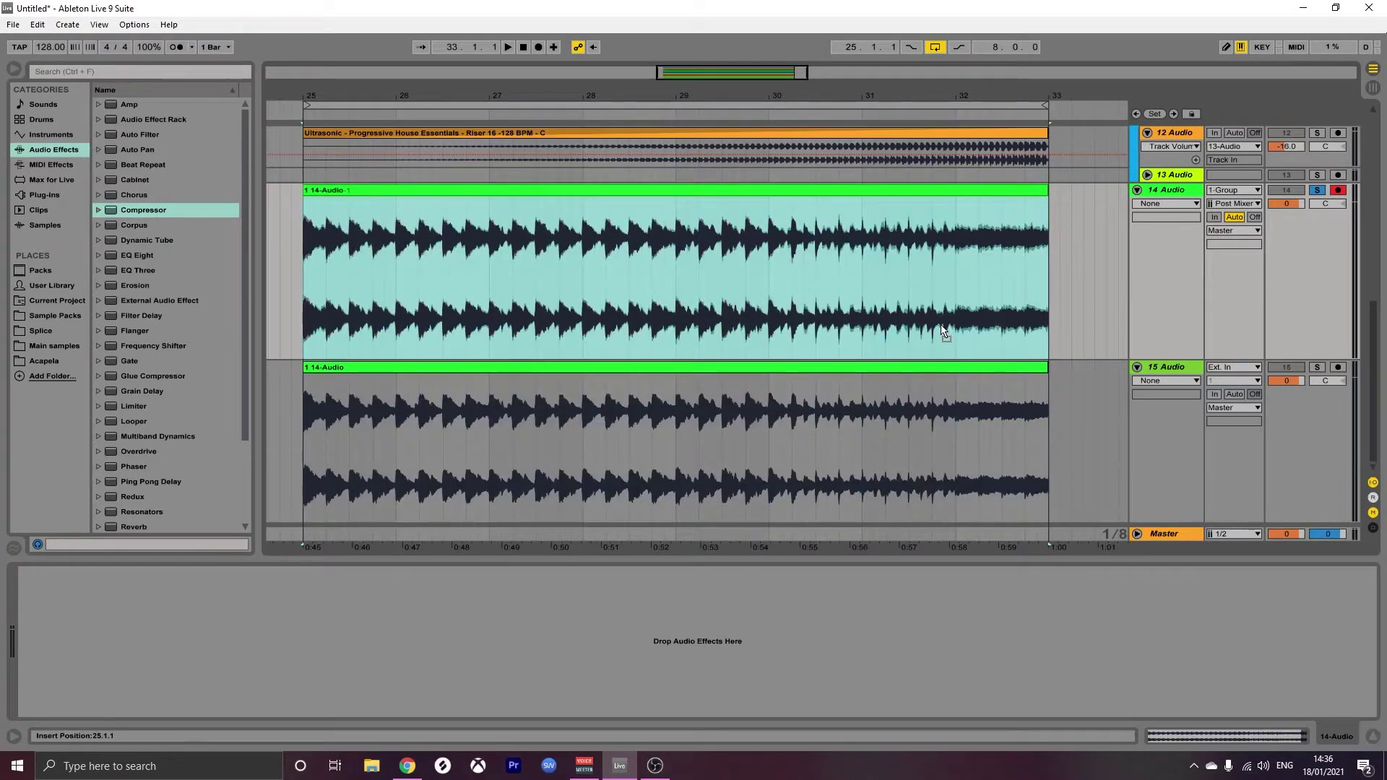
{"action": "left_click", "coordinate": [946, 370]}
{"action": "left_click", "coordinate": [947, 351]}
{"action": "mouse_move", "coordinate": [946, 340]}
{"action": "left_mouse_down"}
{"action": "mouse_move", "coordinate": [956, 358]}
{"action": "mouse_move", "coordinate": [941, 333]}
{"action": "left_mouse_up"}
{"action": "mouse_move", "coordinate": [941, 335]}
{"action": "left_mouse_down"}
{"action": "mouse_move", "coordinate": [956, 376]}
{"action": "mouse_move", "coordinate": [948, 345]}
{"action": "left_mouse_up"}
{"action": "left_click_drag", "start_coordinate": [944, 342], "coordinate": [943, 419]}
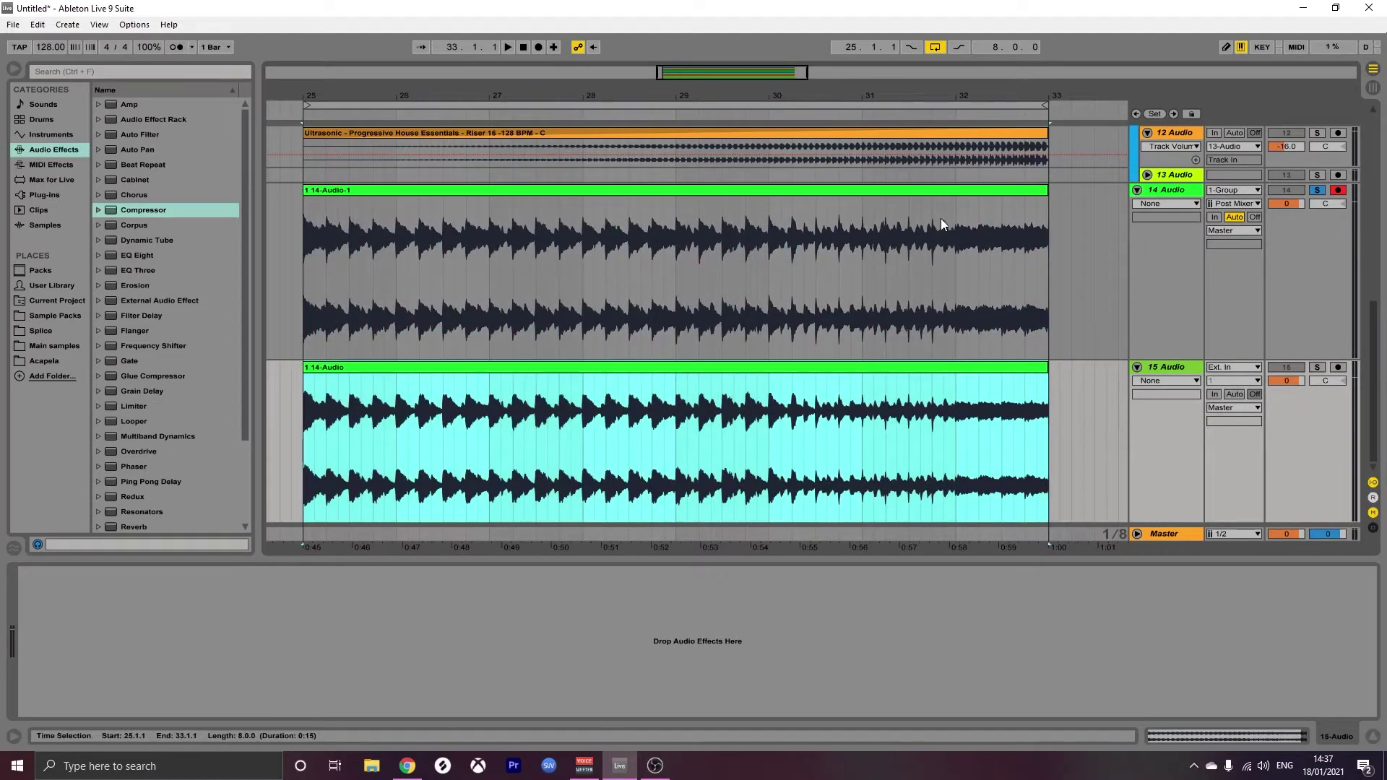
- Play the recorded clips from bar 25, alternating the solo between 14-Audio and 15-Audio to compare their sound, and stop playback
{"action": "left_click", "coordinate": [934, 193]}
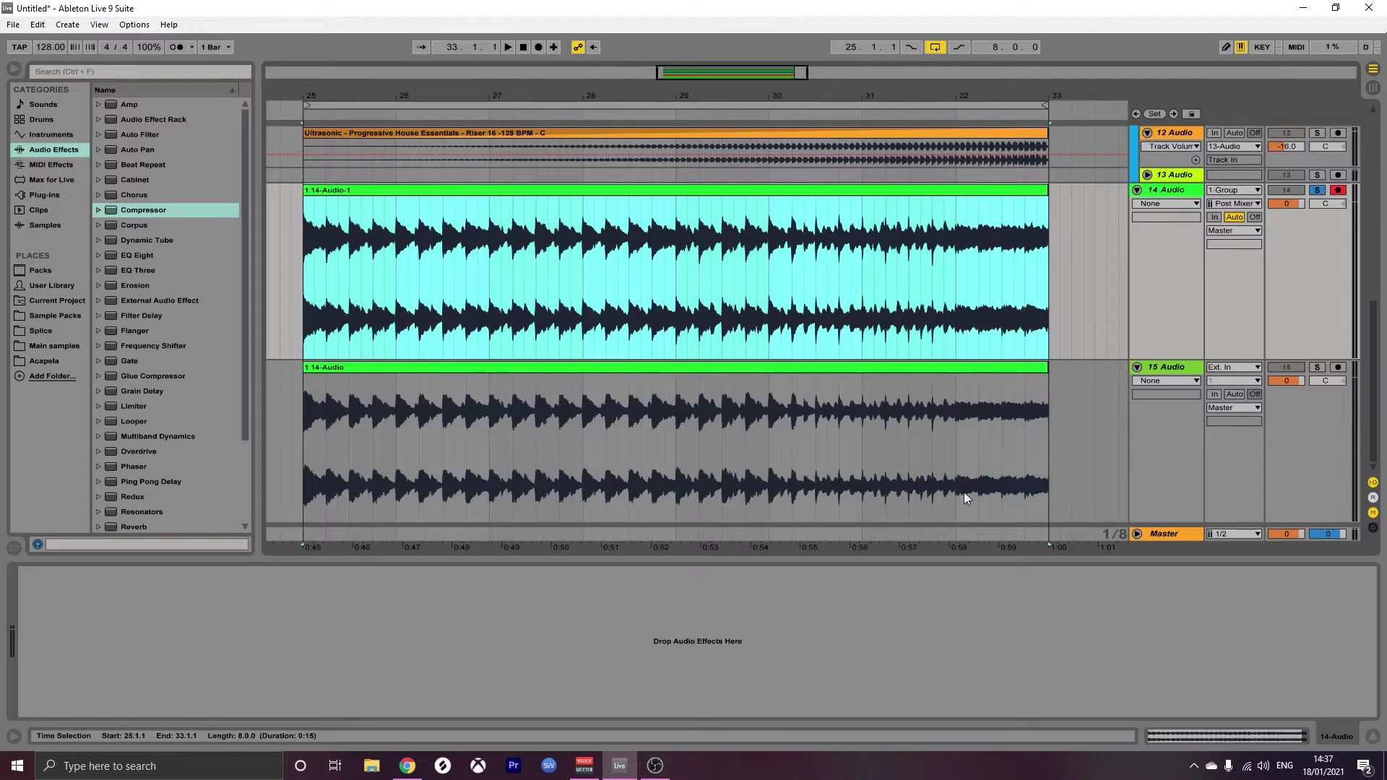
{"action": "key", "text": "space"}
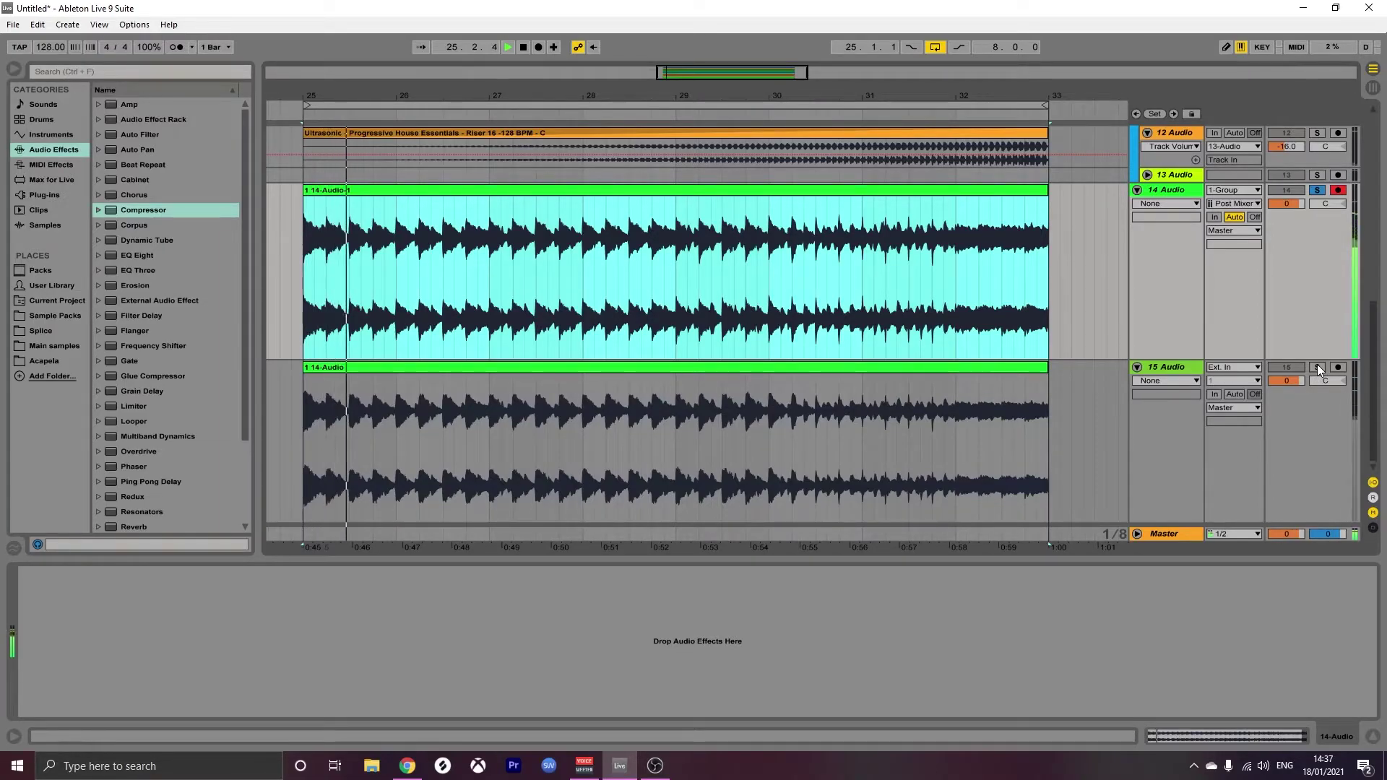
{"action": "left_click", "coordinate": [1316, 367]}
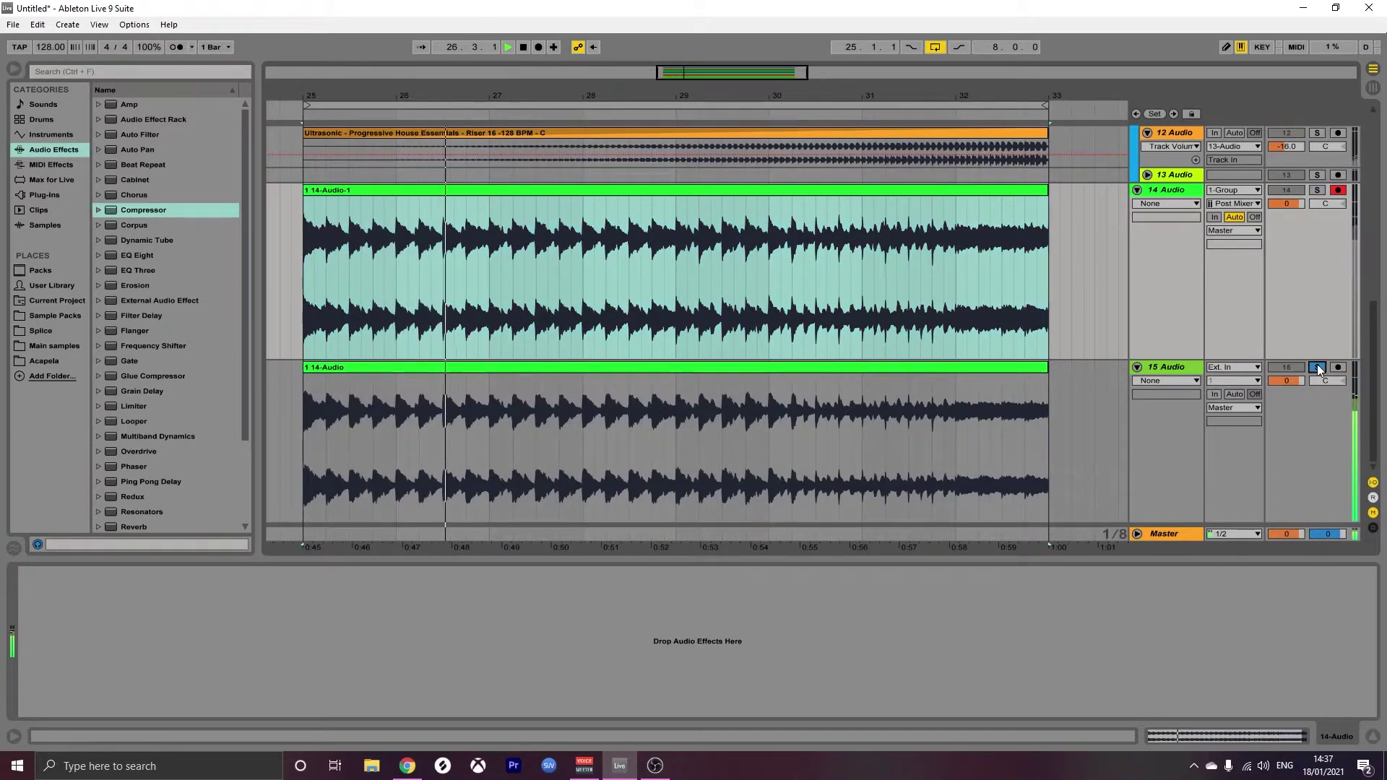
{"action": "left_click", "coordinate": [1317, 191]}
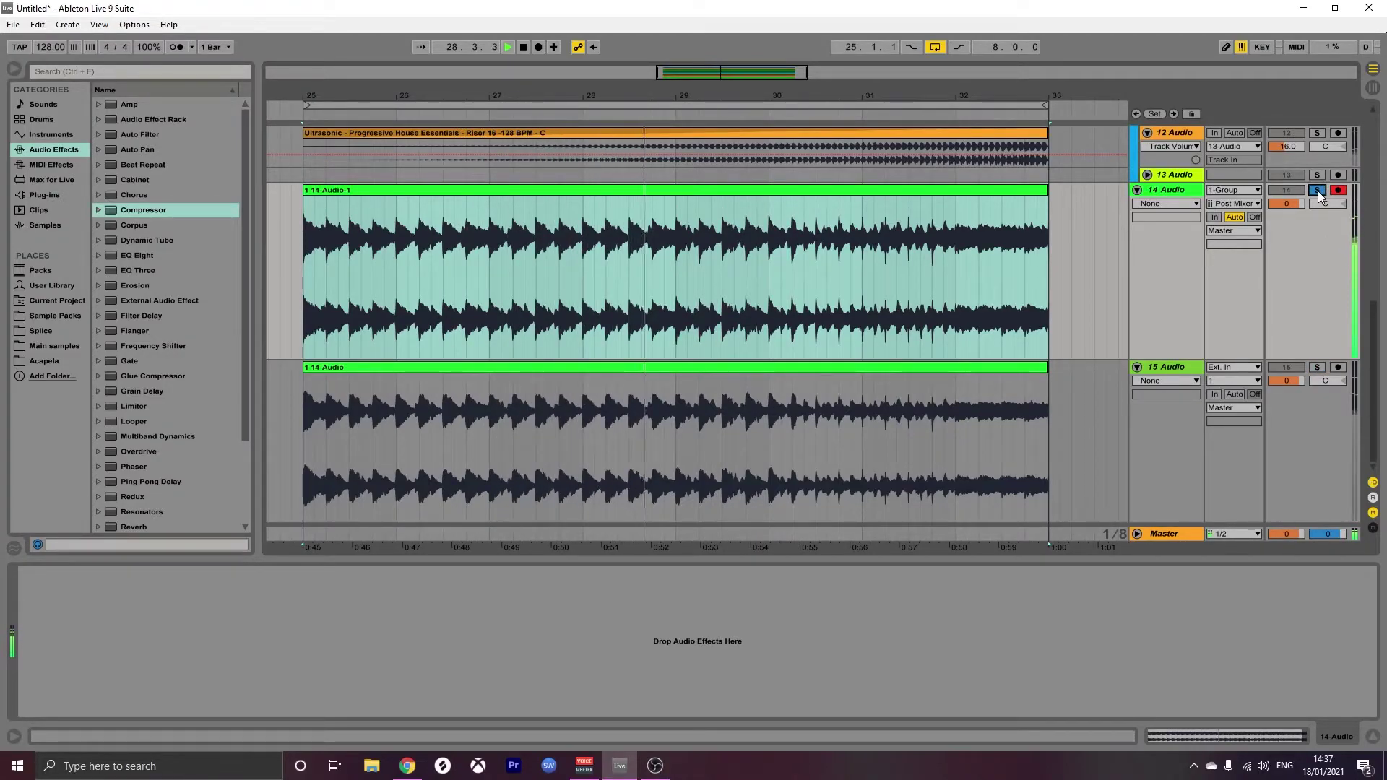
{"action": "left_click", "coordinate": [1321, 366]}
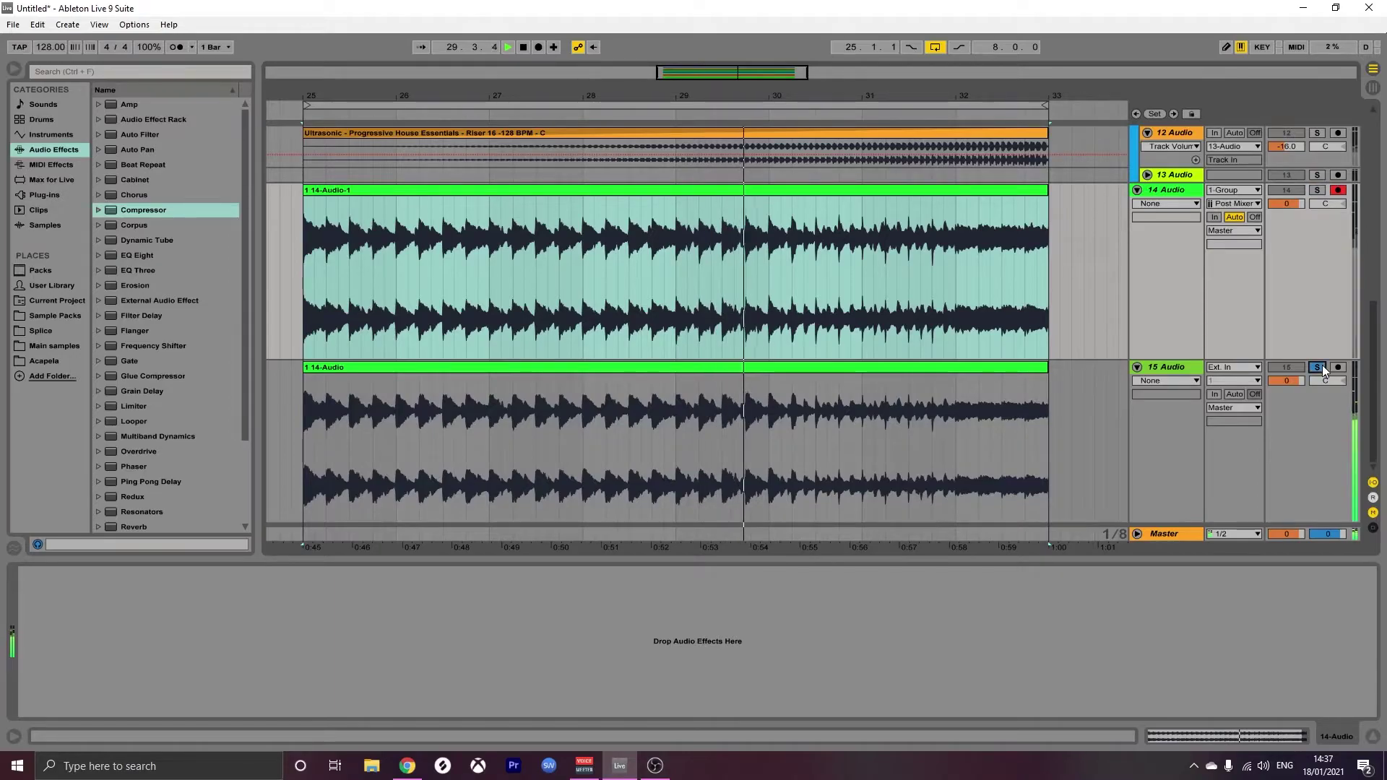
{"action": "key", "text": "space"}
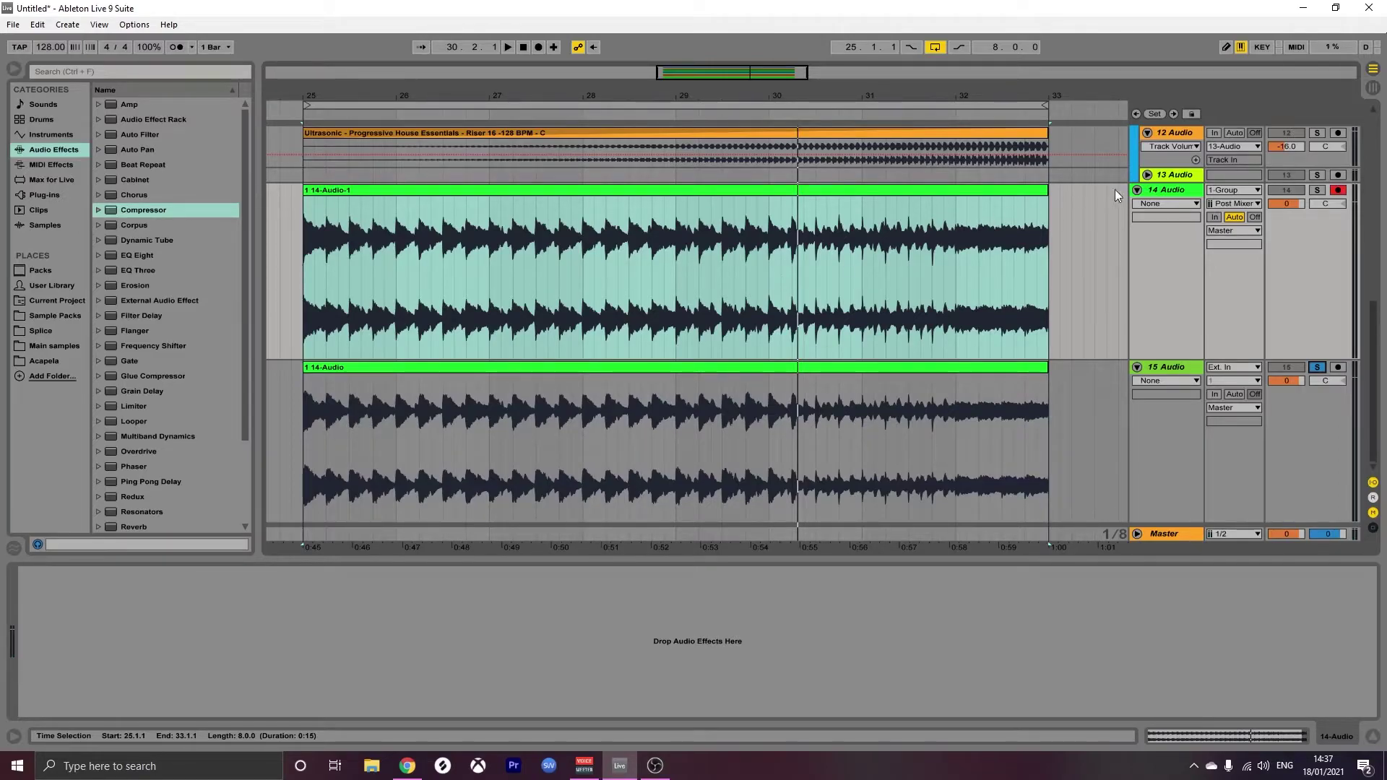
- Replay the section starting with 15-Audio soloed, switch the solo to 14-Audio and back to 15-Audio, and stop playback
{"action": "key", "text": "space"}
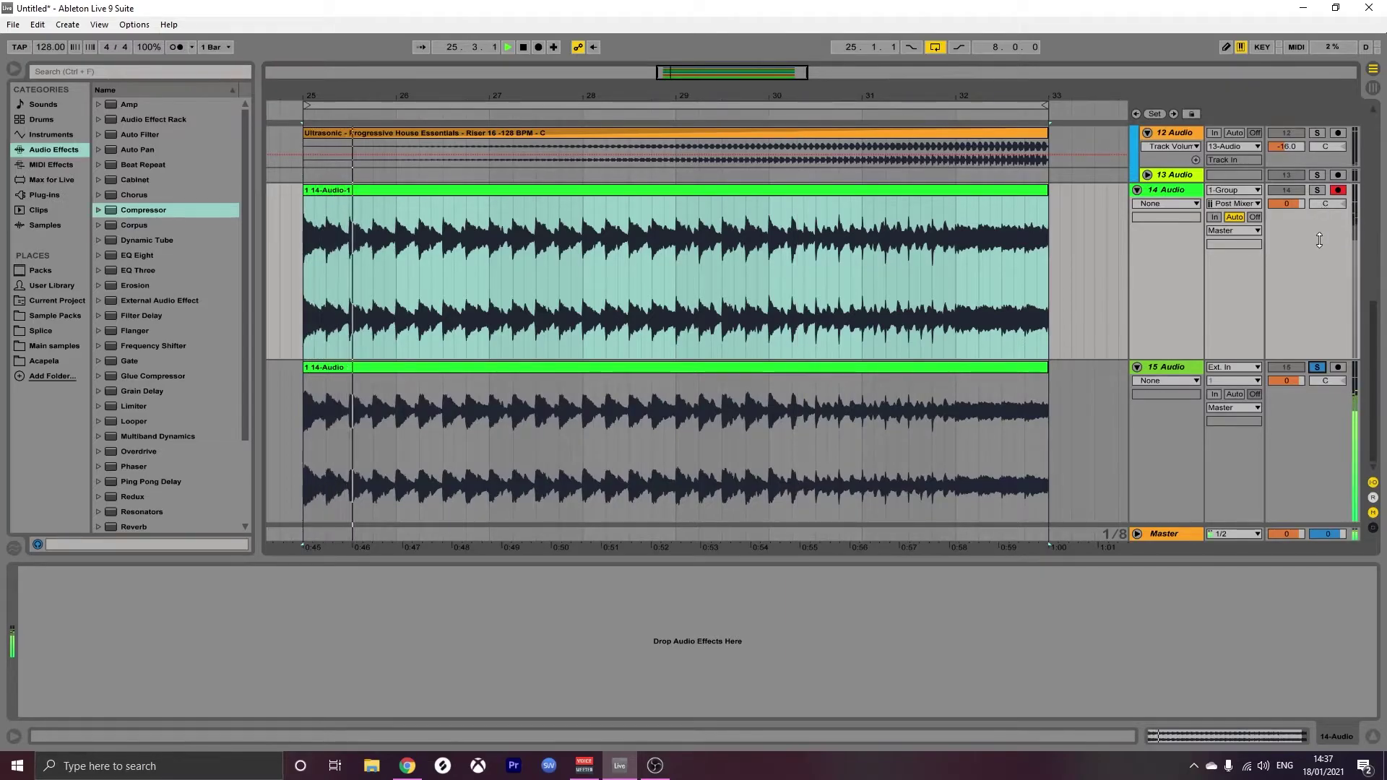
{"action": "left_click", "coordinate": [1316, 190]}
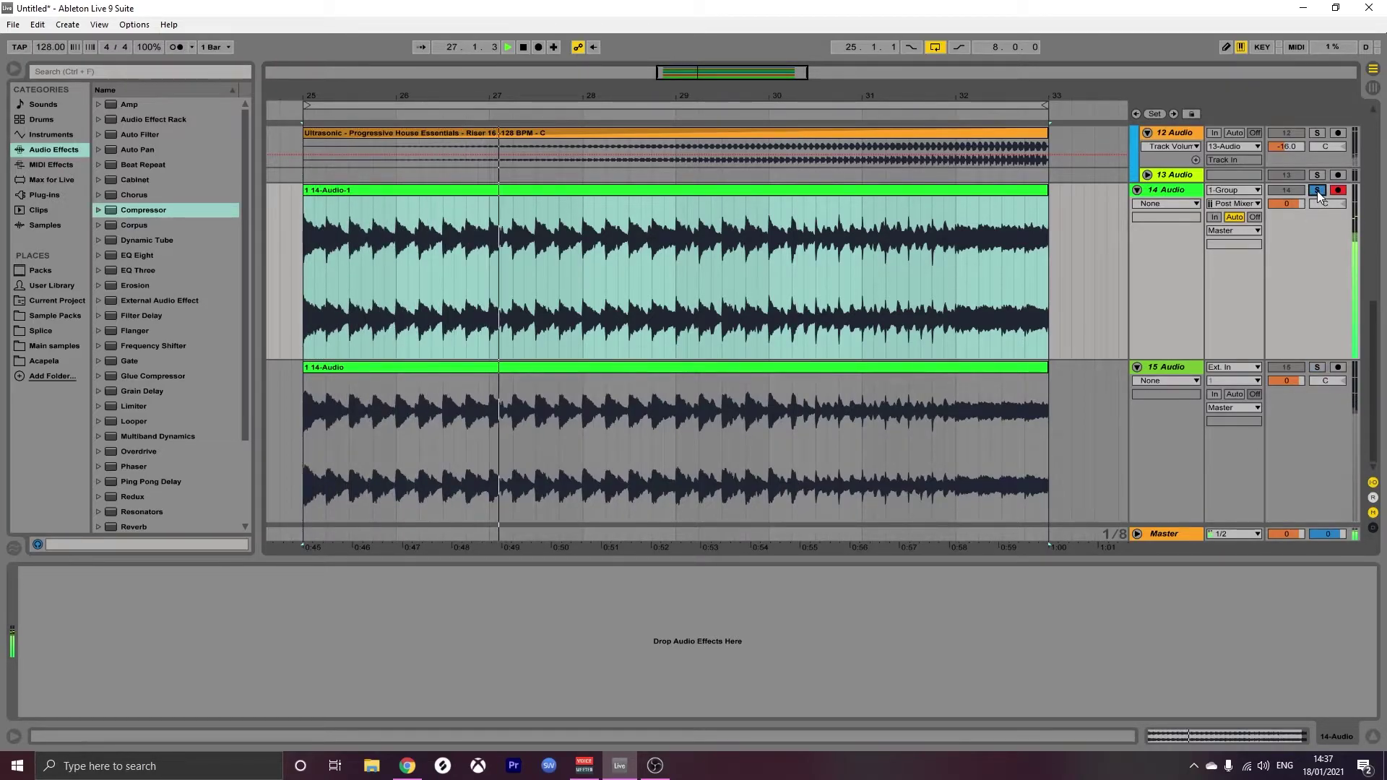
{"action": "left_click", "coordinate": [1322, 370]}
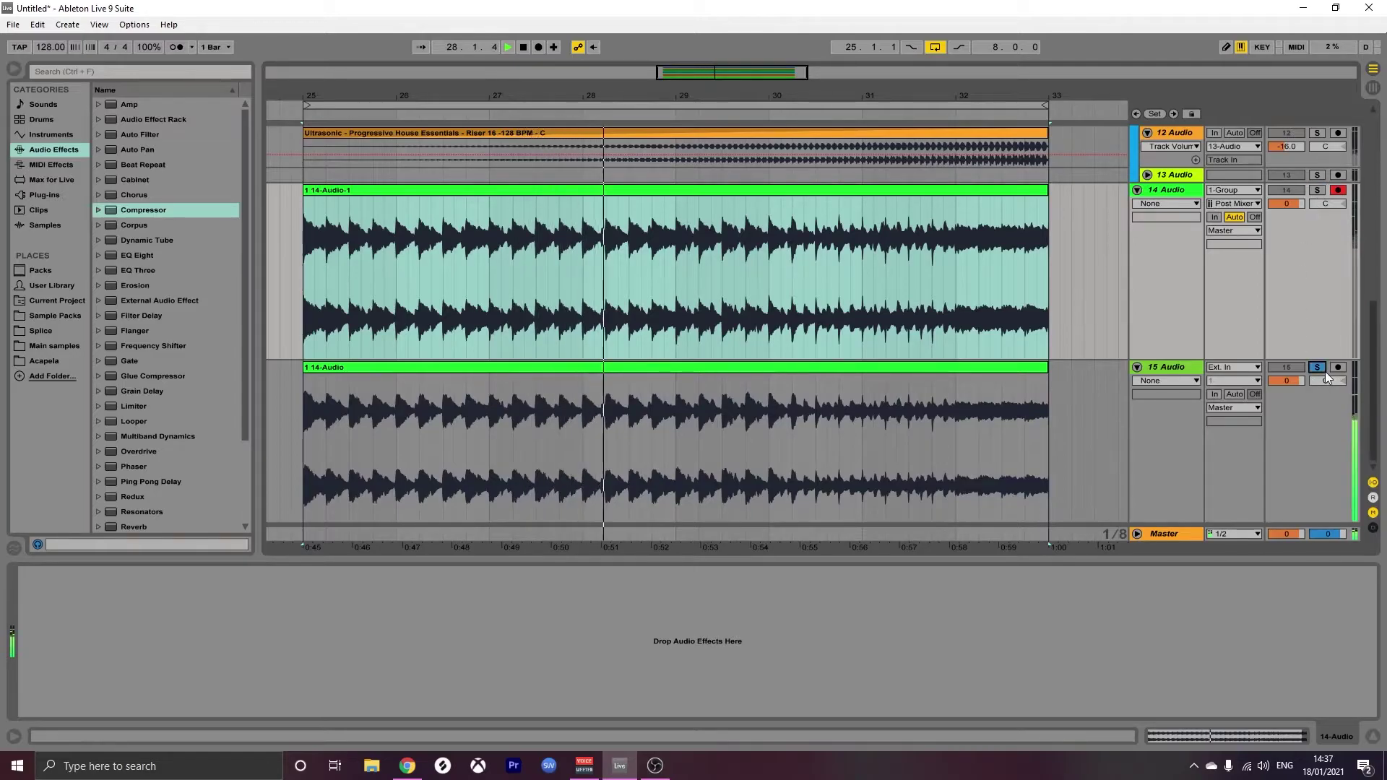
{"action": "key", "text": "space"}
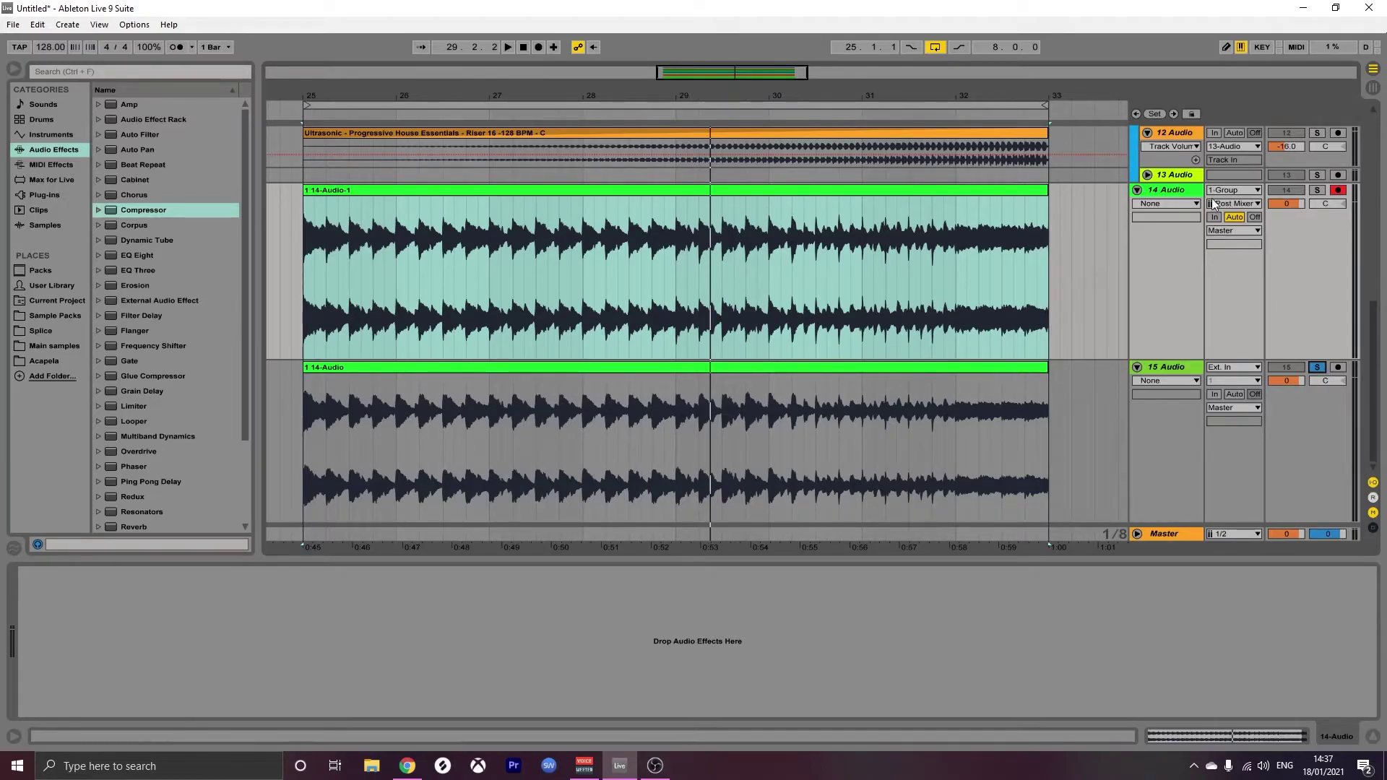
- Audition the opening of 14-Audio and of 15-Audio separately in solo, stopping after each, and solo 14-Audio again
{"action": "left_click", "coordinate": [1317, 190]}
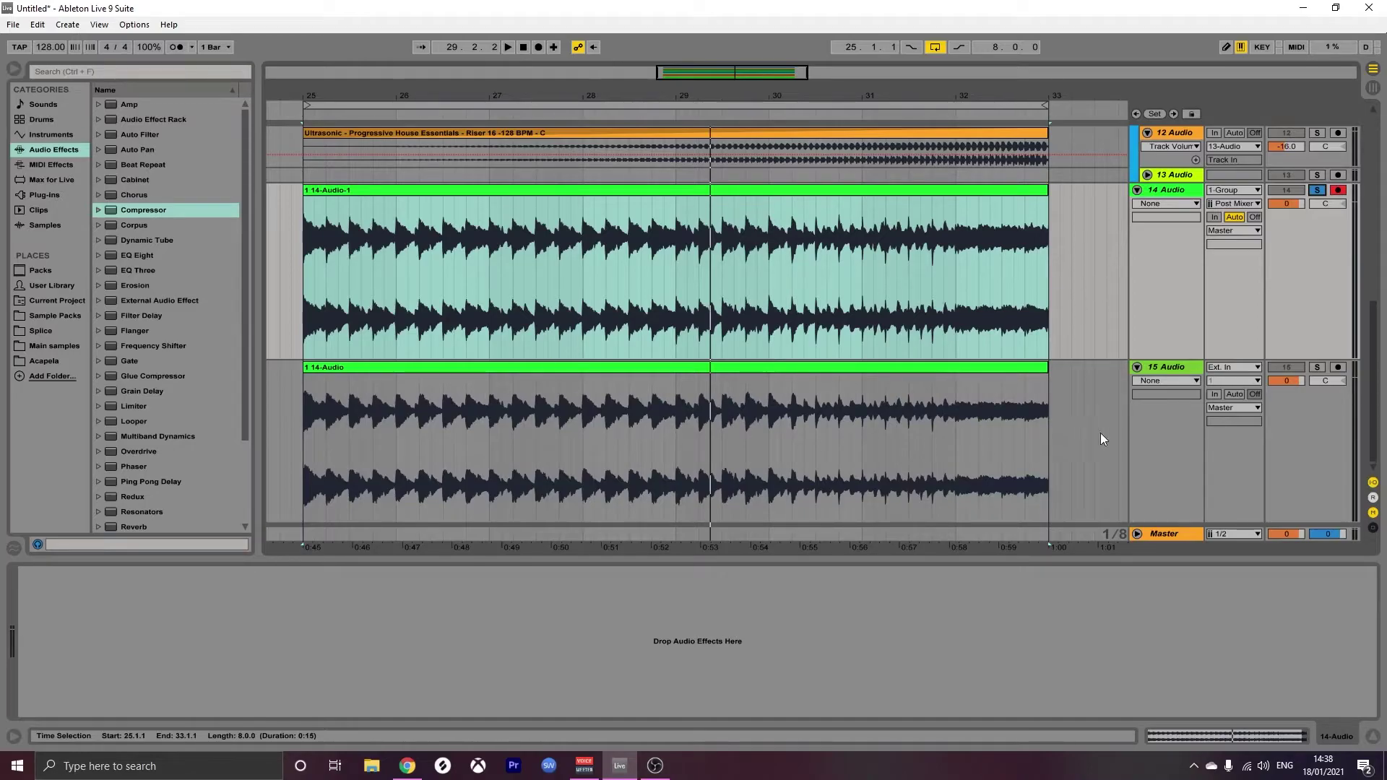
{"action": "key", "text": "space"}
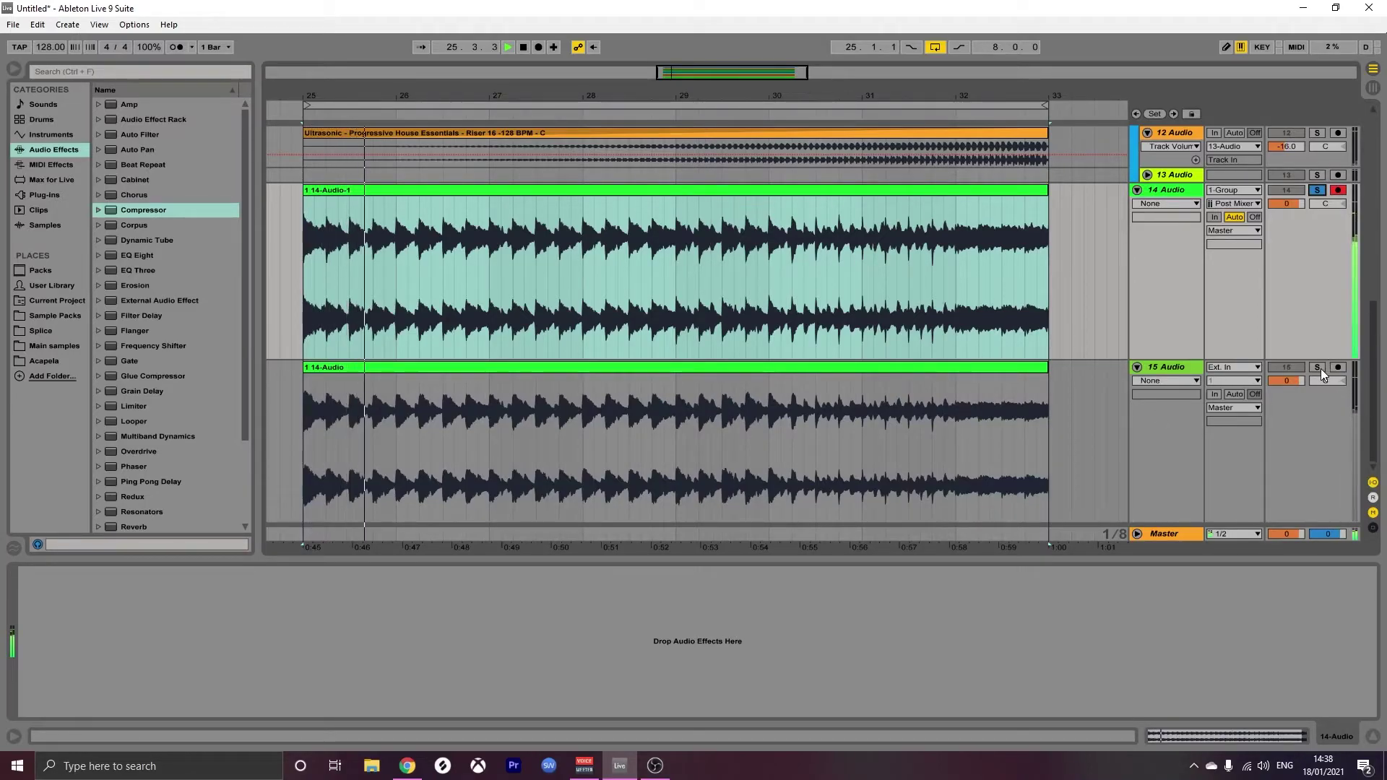
{"action": "key", "text": "space"}
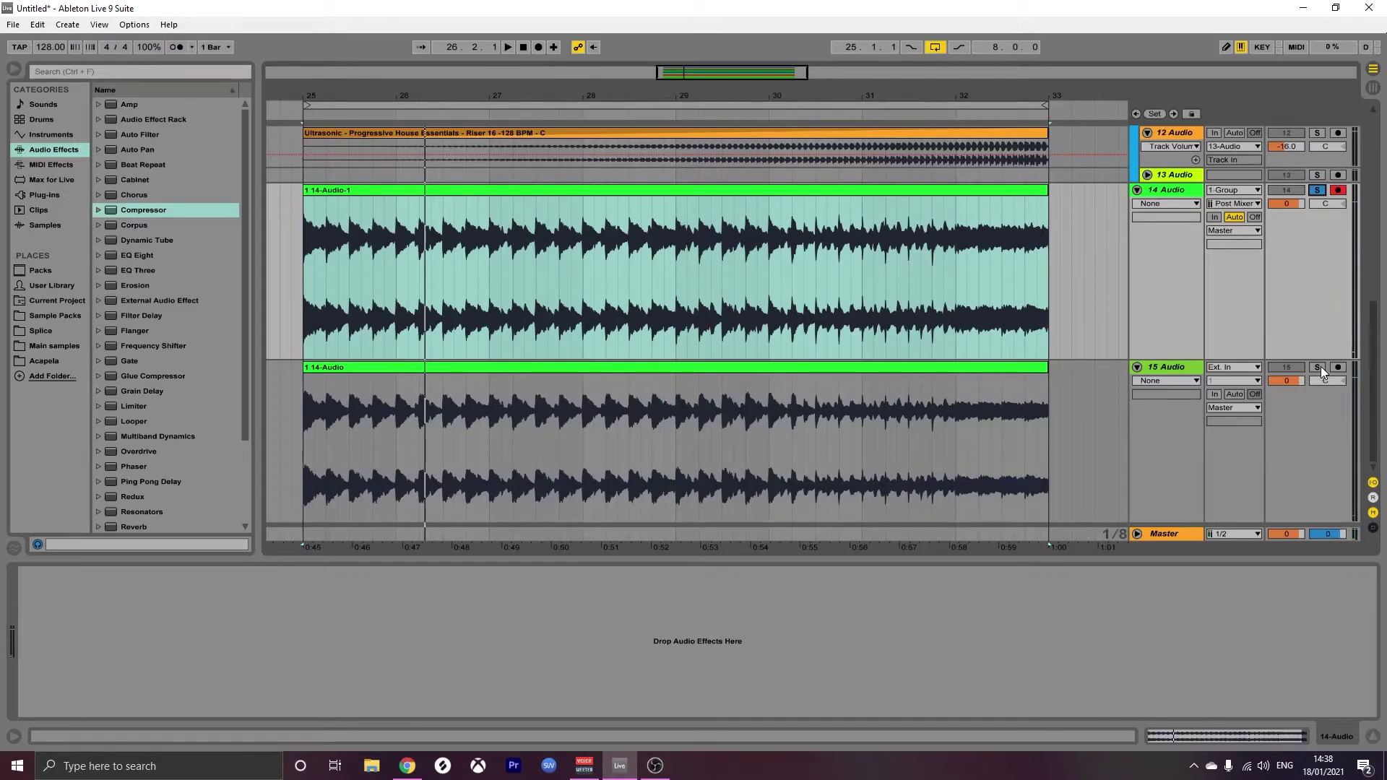
{"action": "left_click", "coordinate": [1316, 367]}
{"action": "key", "text": "space"}
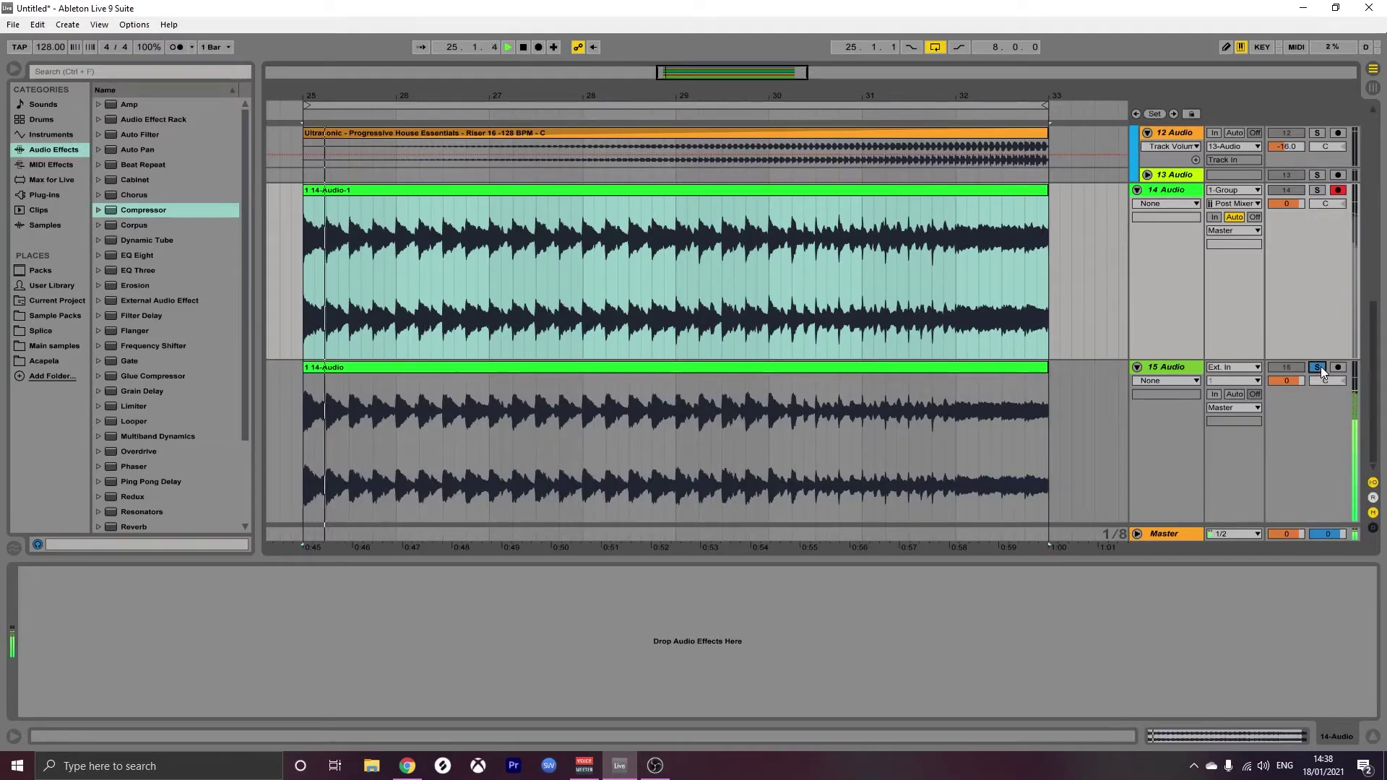
{"action": "key", "text": "space"}
{"action": "left_click", "coordinate": [1319, 190]}
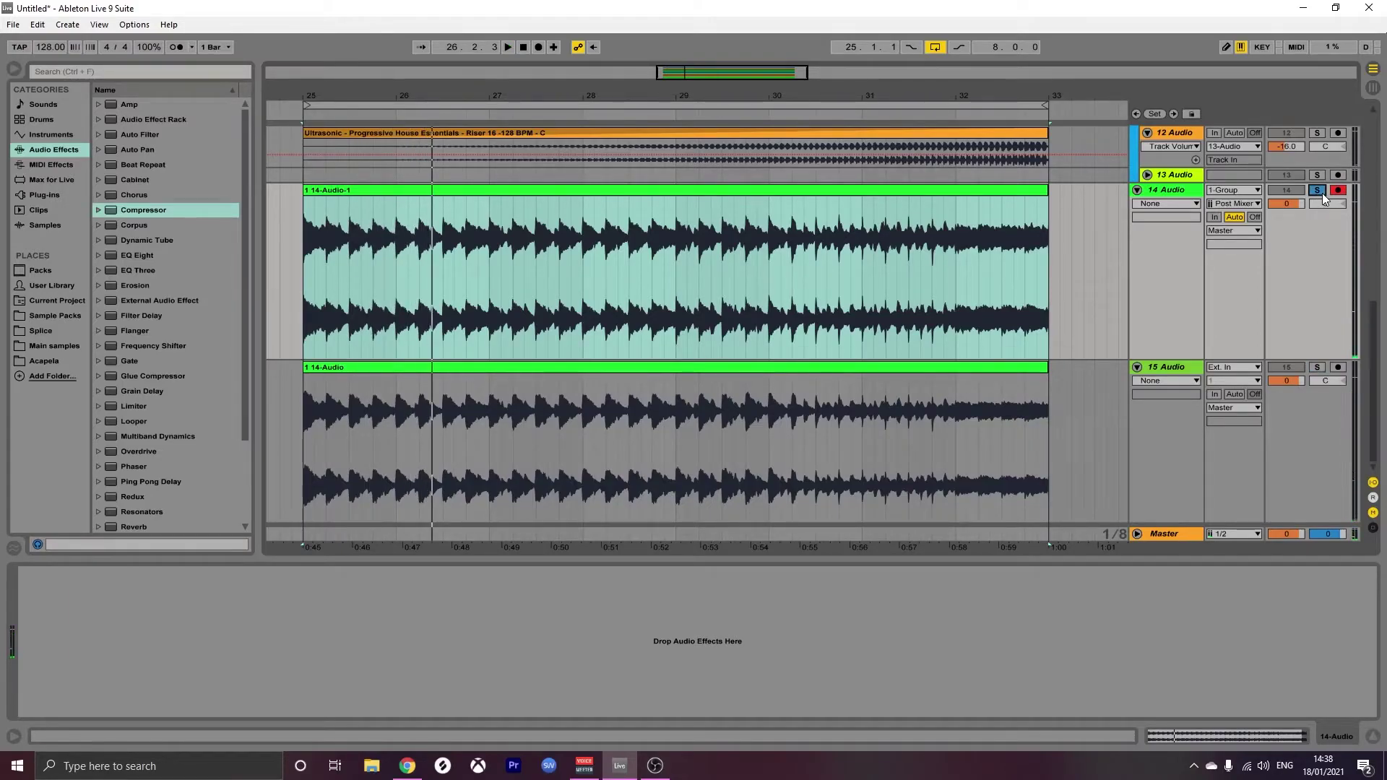
- Restart playback and repeatedly alternate the solo between 15-Audio and 14-Audio throughout the loop to compare them, ending on 14-Audio
{"action": "key", "text": "space"}
{"action": "left_click", "coordinate": [1317, 367]}
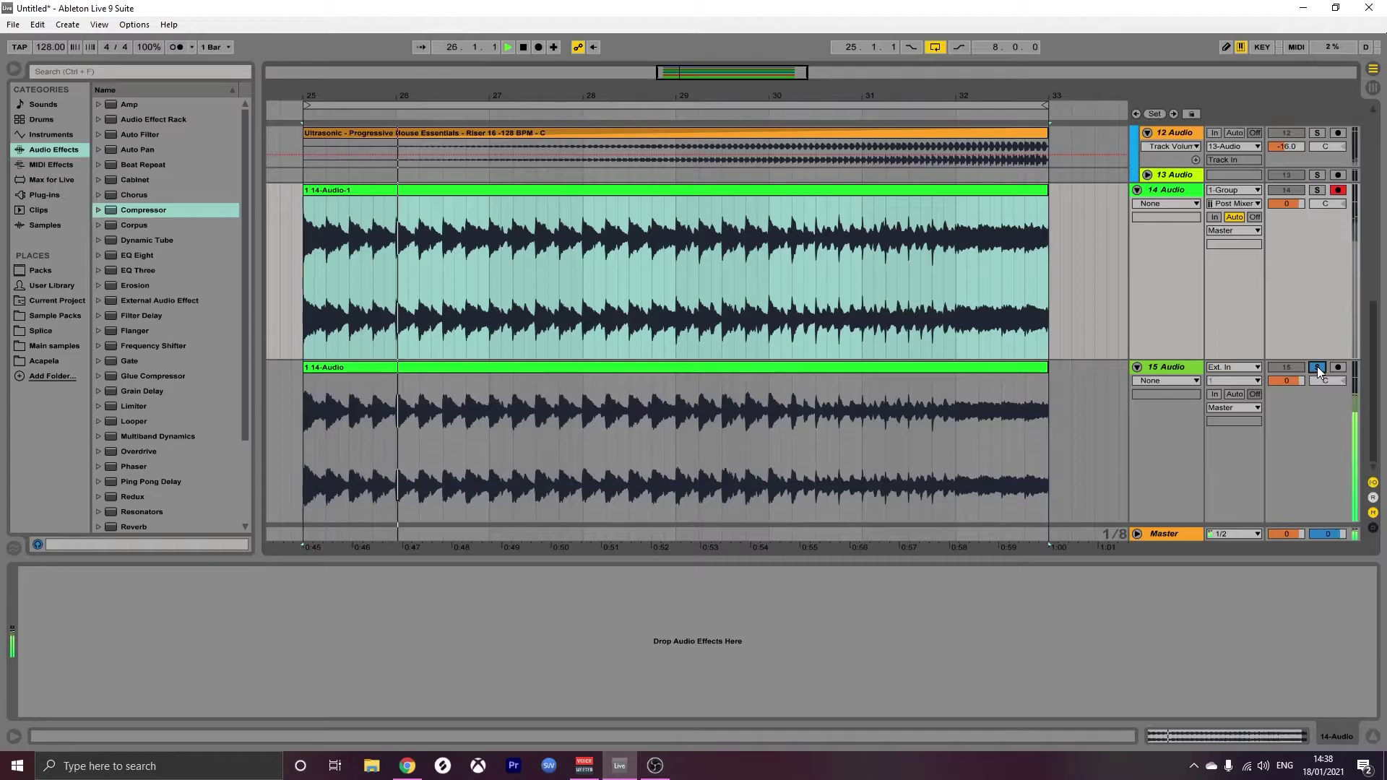
{"action": "left_click", "coordinate": [1317, 190]}
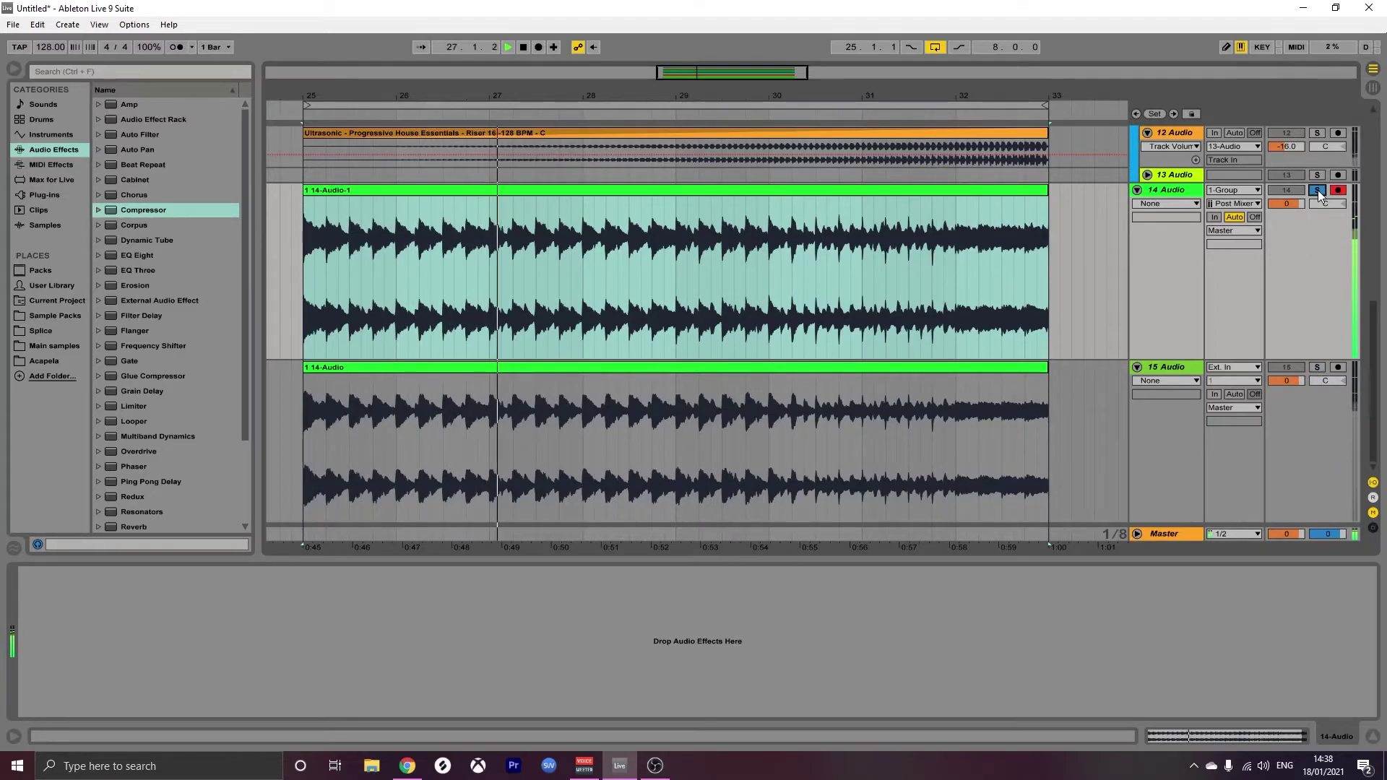
{"action": "left_click", "coordinate": [1321, 368]}
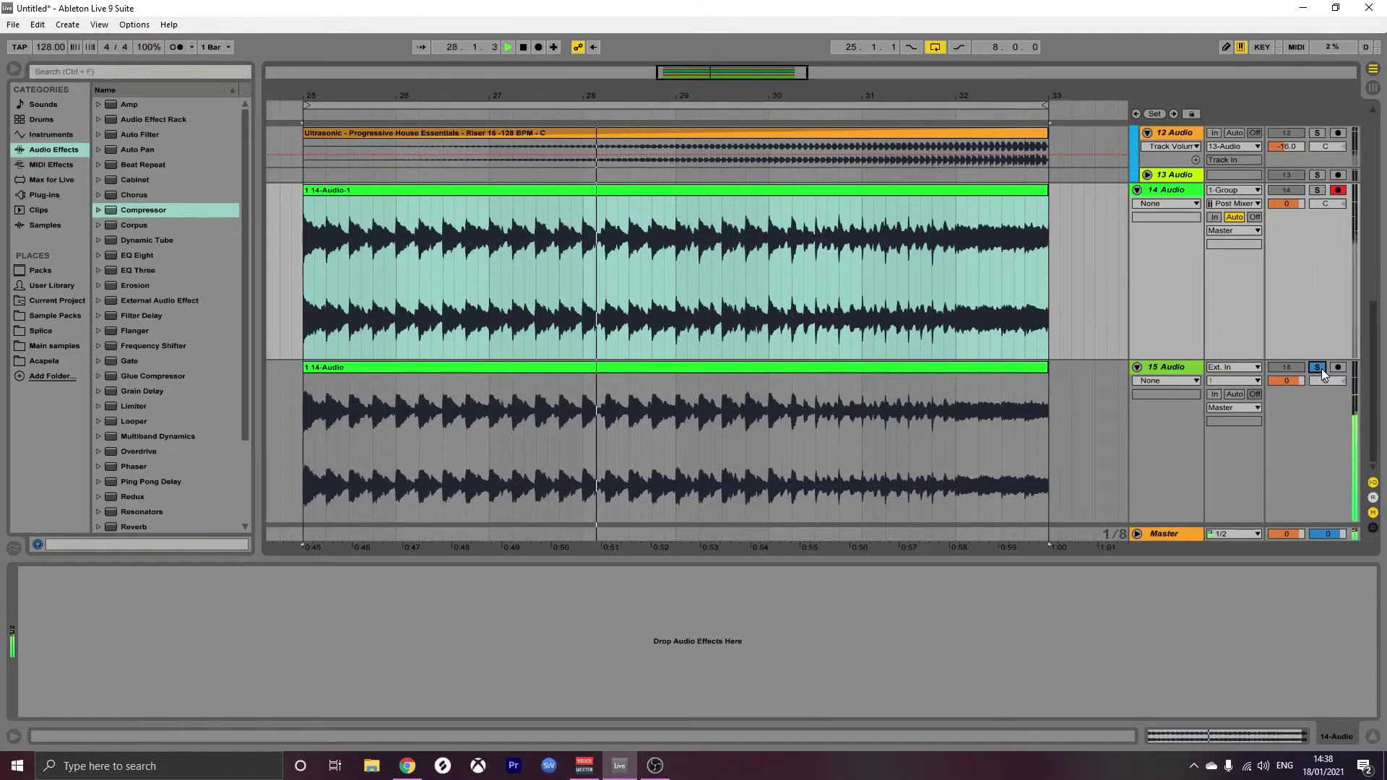
{"action": "left_click", "coordinate": [1317, 190]}
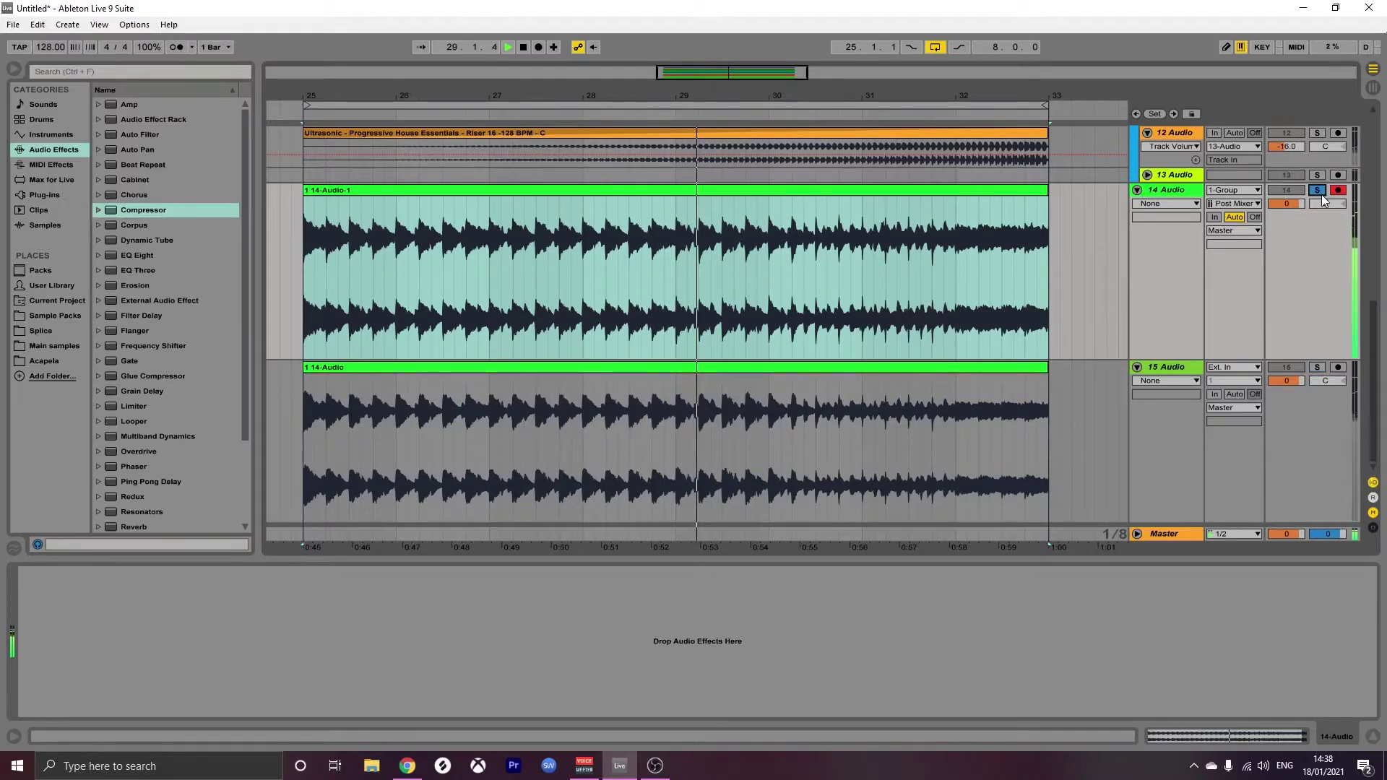
{"action": "left_click", "coordinate": [1321, 363]}
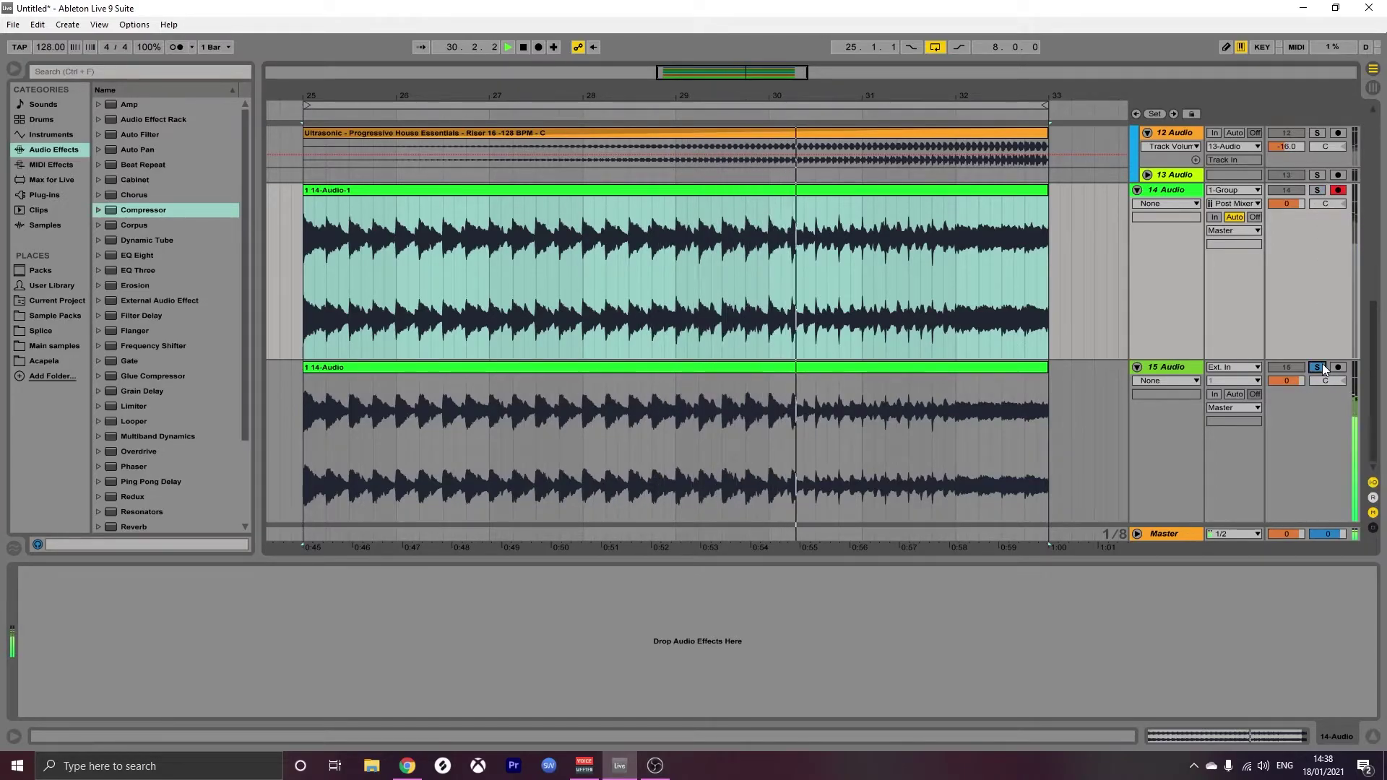
{"action": "left_click", "coordinate": [1317, 190]}
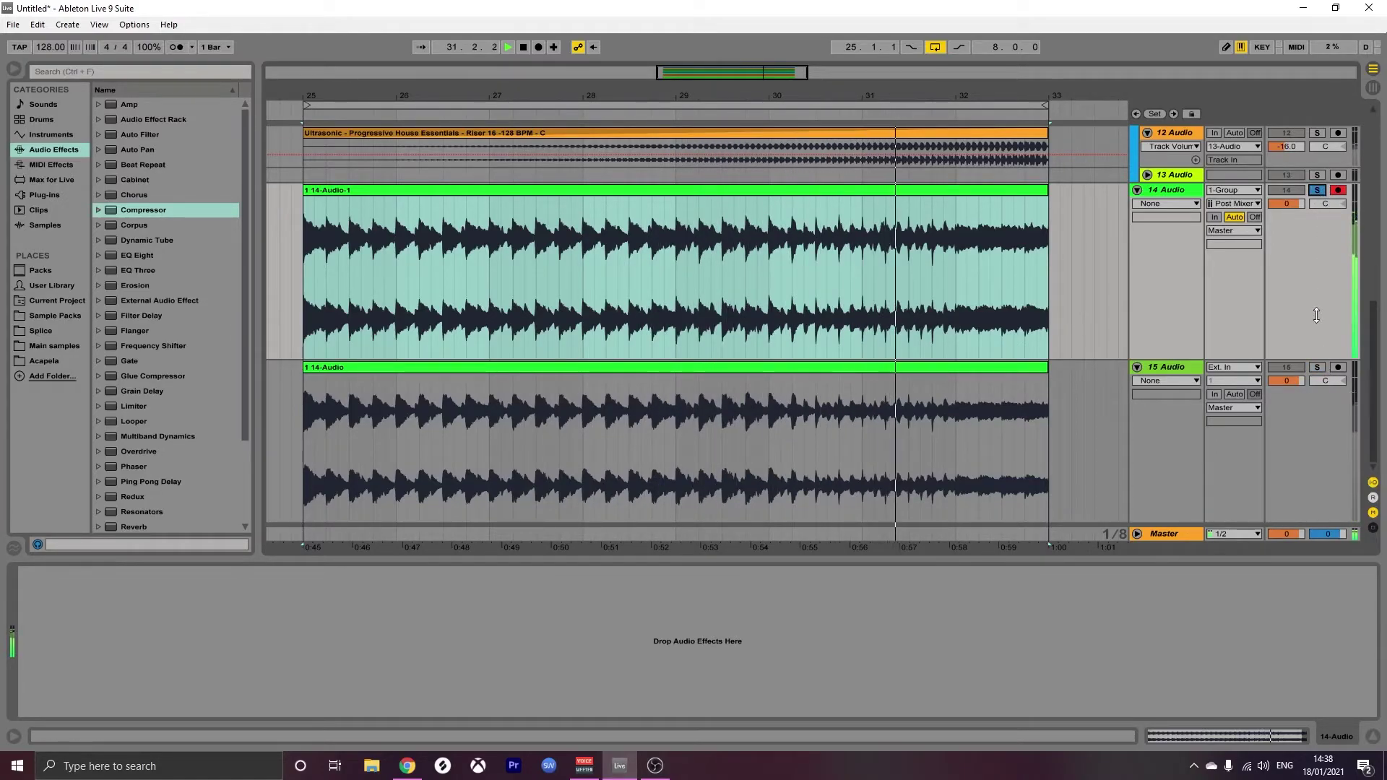
{"action": "left_click", "coordinate": [1314, 367]}
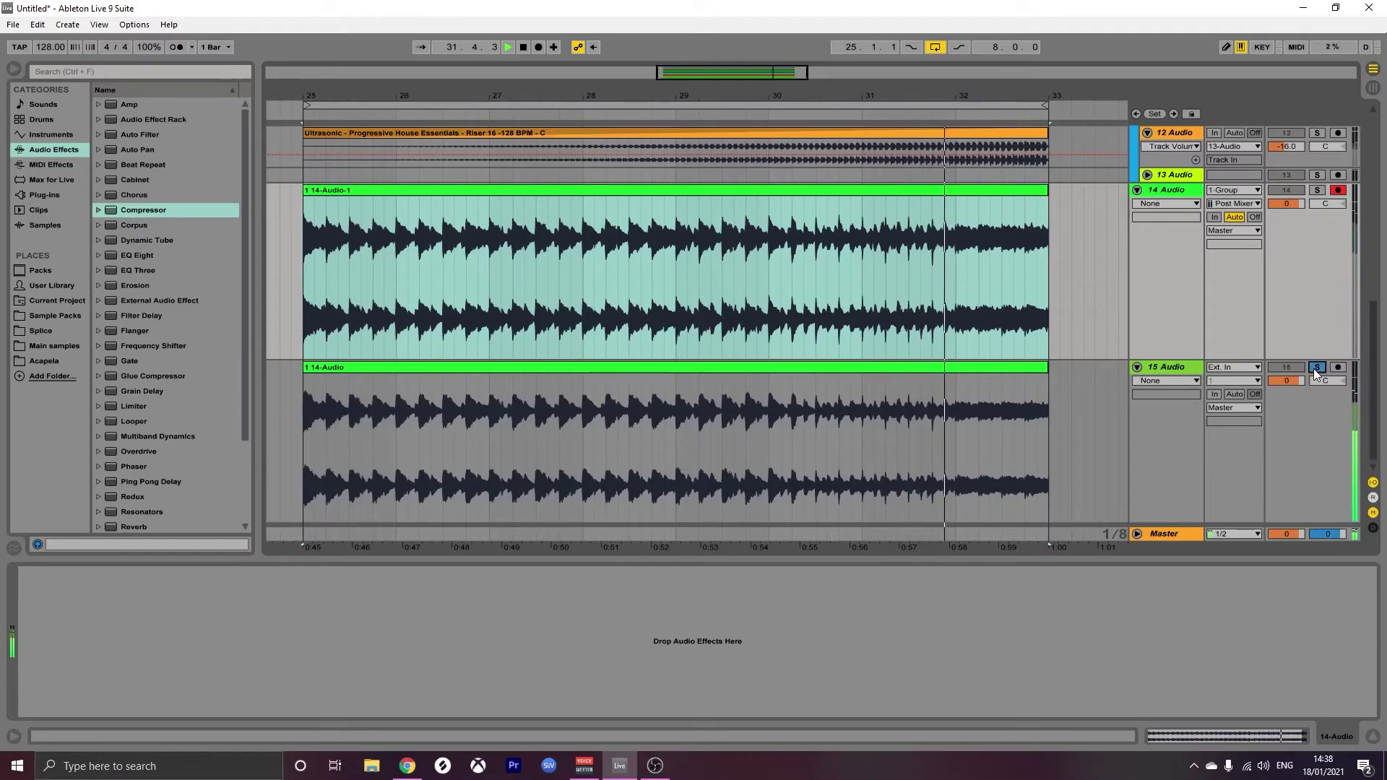
{"action": "left_click", "coordinate": [1319, 192]}
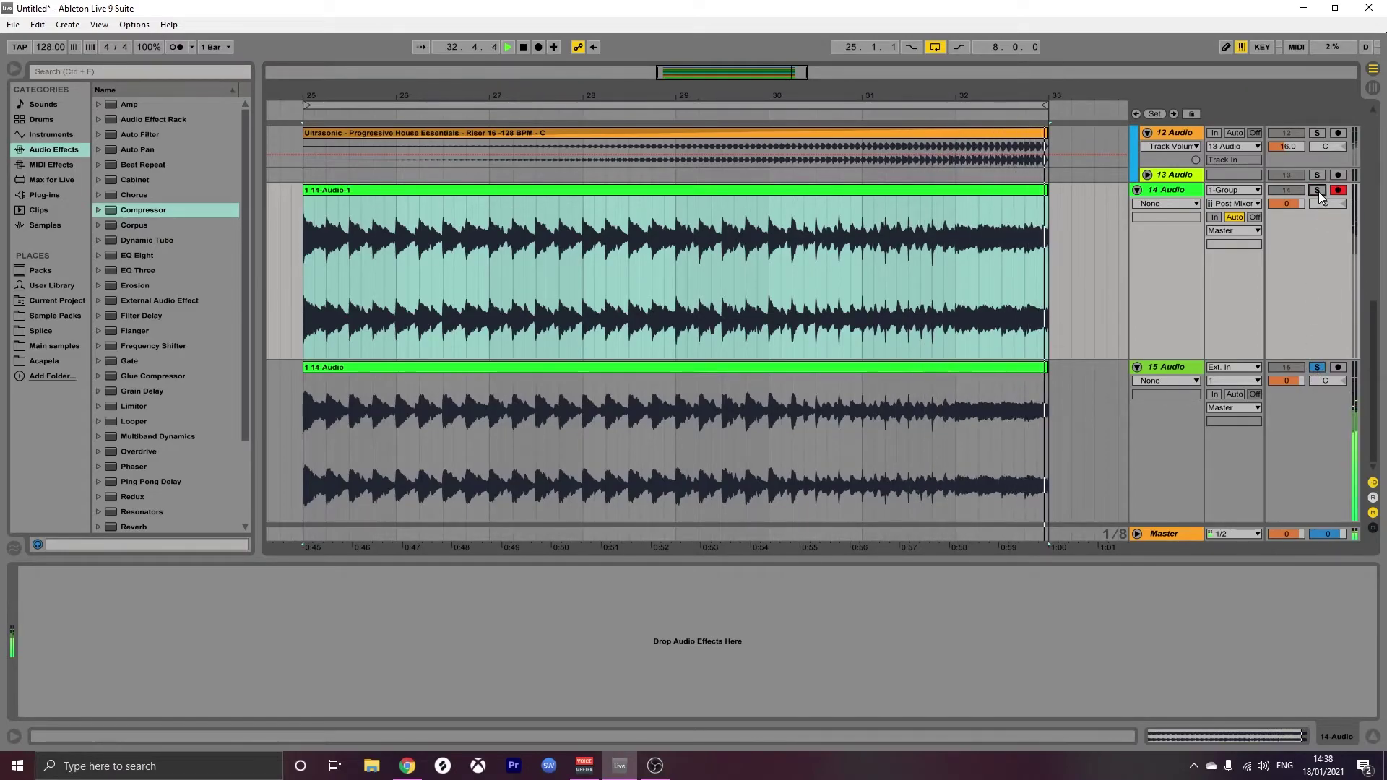
{"action": "left_click", "coordinate": [1316, 368]}
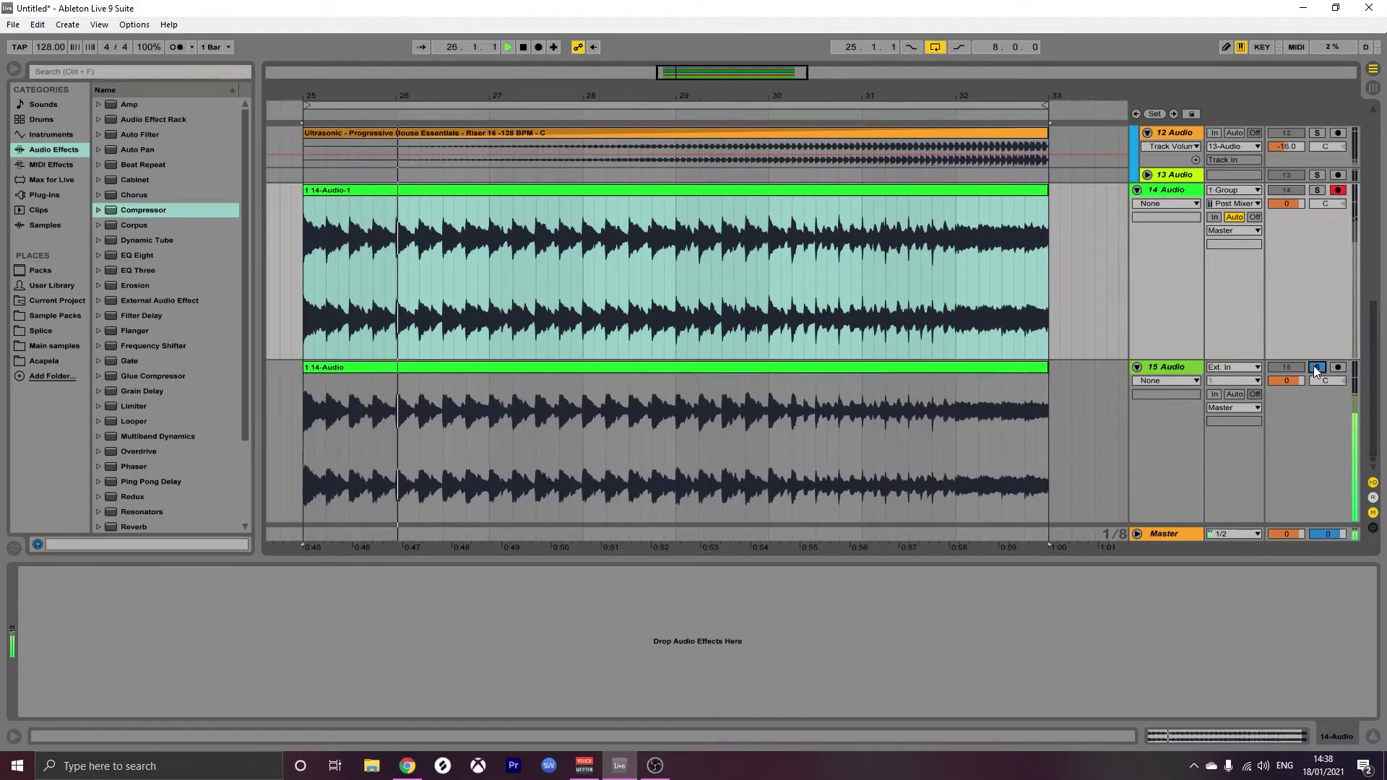
{"action": "left_click", "coordinate": [1316, 192]}
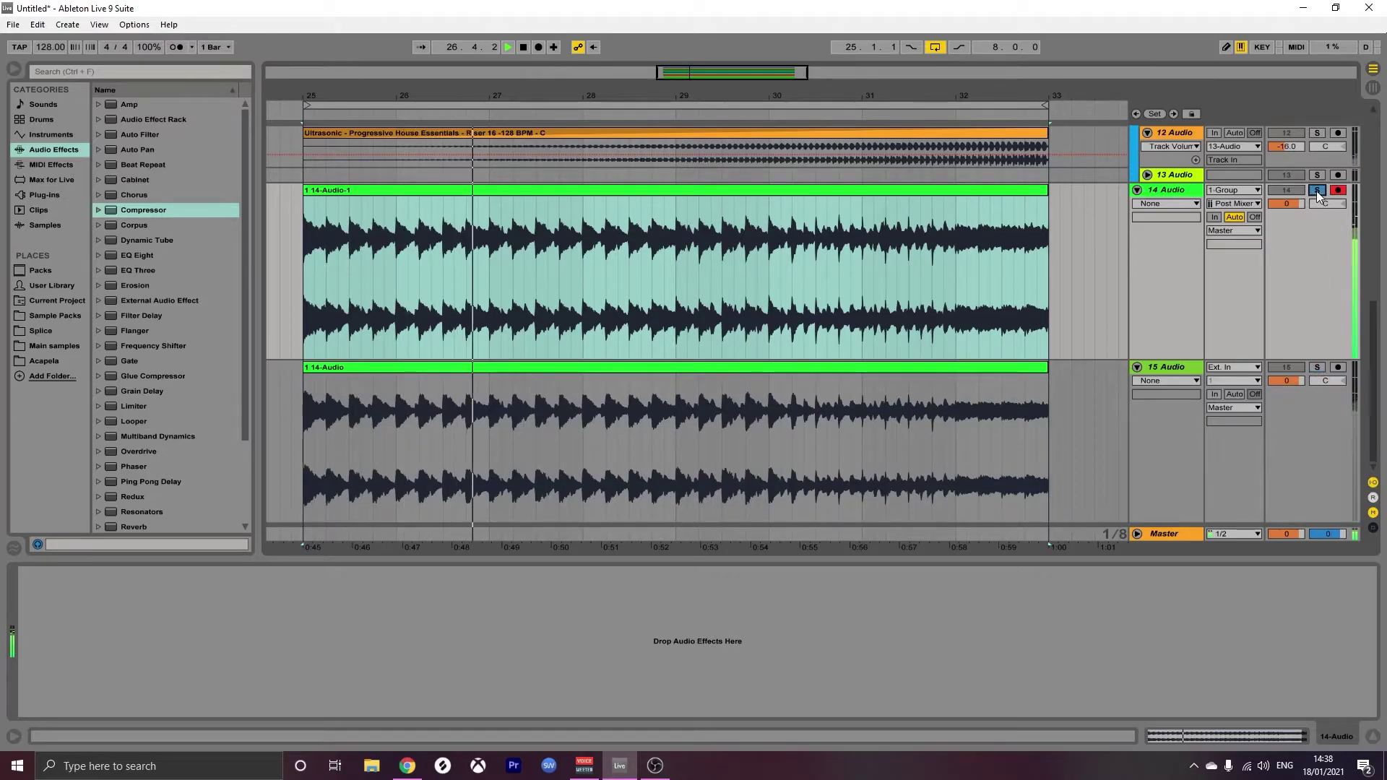
{"action": "left_click", "coordinate": [1318, 367]}
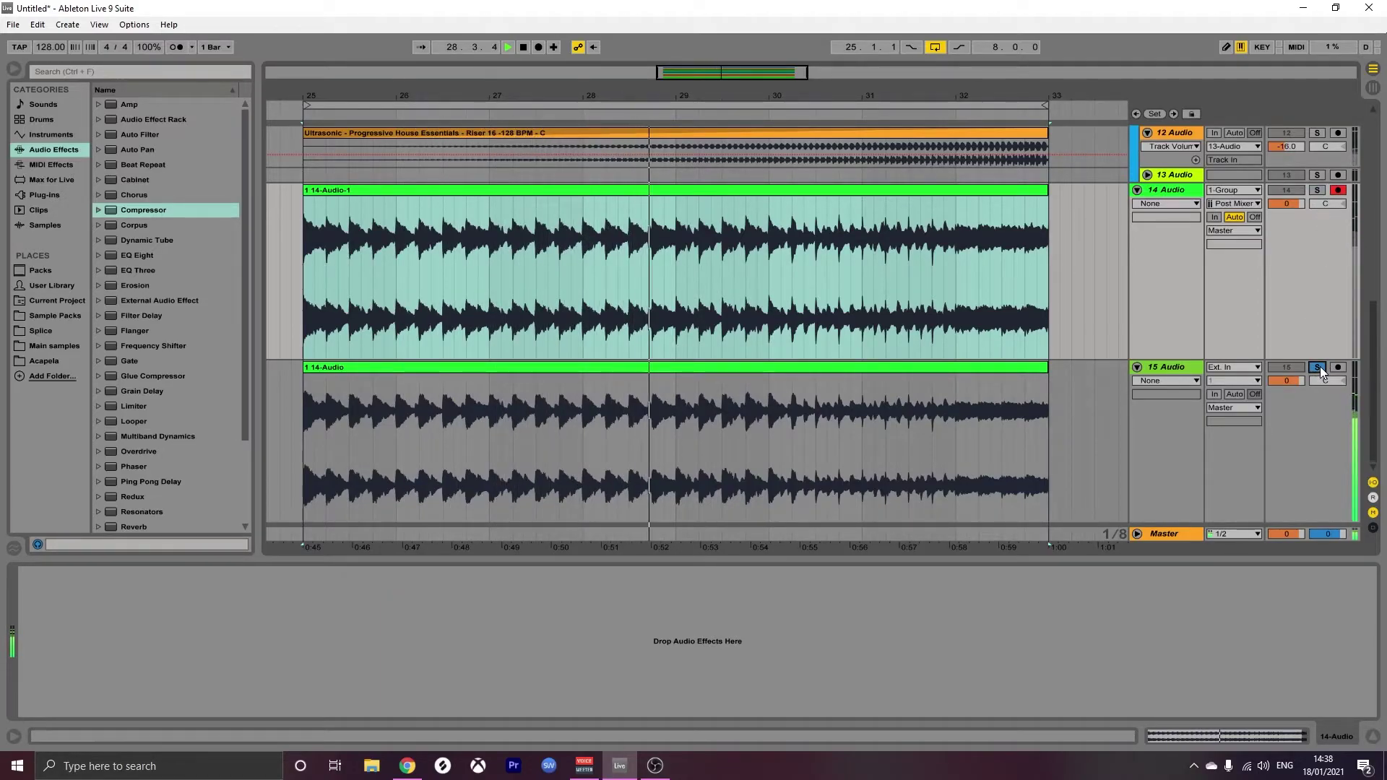
{"action": "left_click", "coordinate": [1315, 191]}
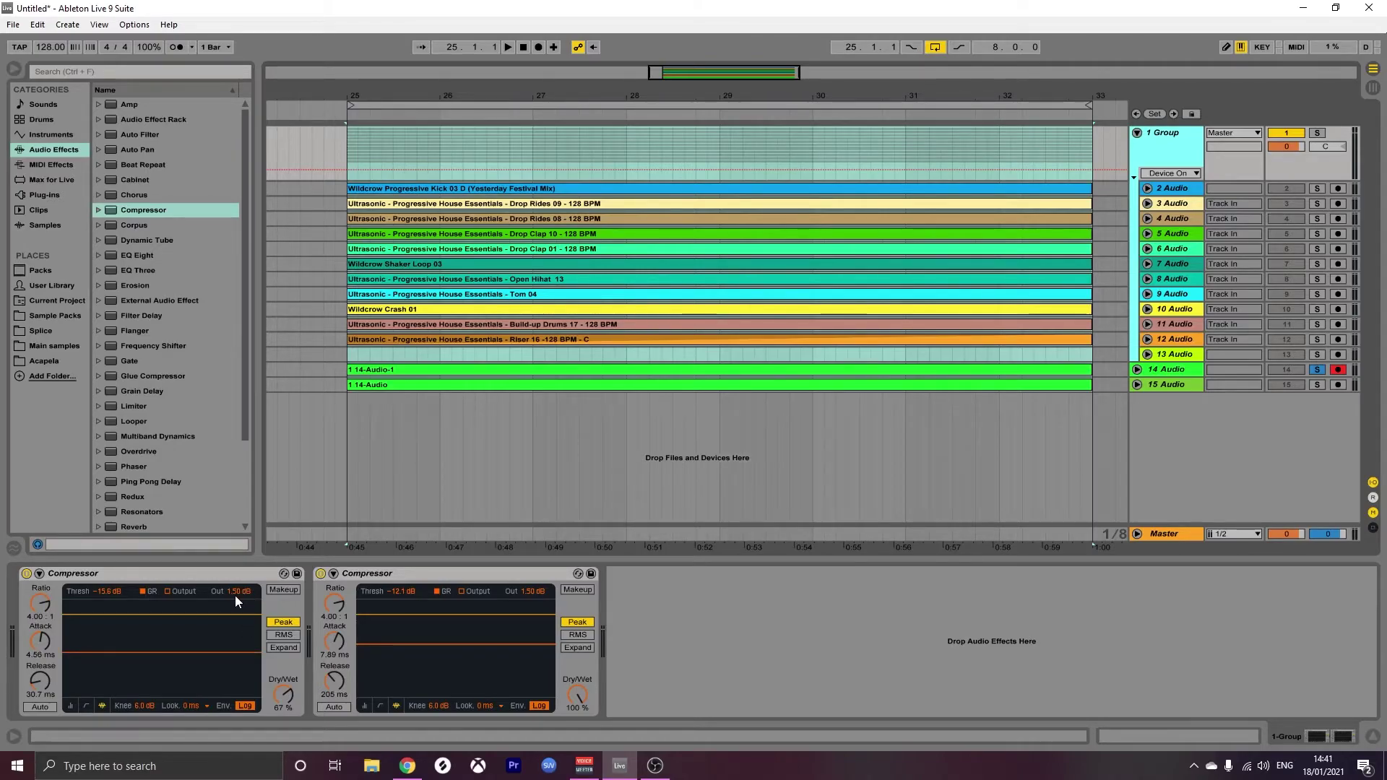
- Try adjusting the output gain of the first compressor on 1-Group and undo the change
{"action": "left_click_drag", "start_coordinate": [236, 593], "coordinate": [236, 571]}
{"action": "key", "text": "ctrl+z"}
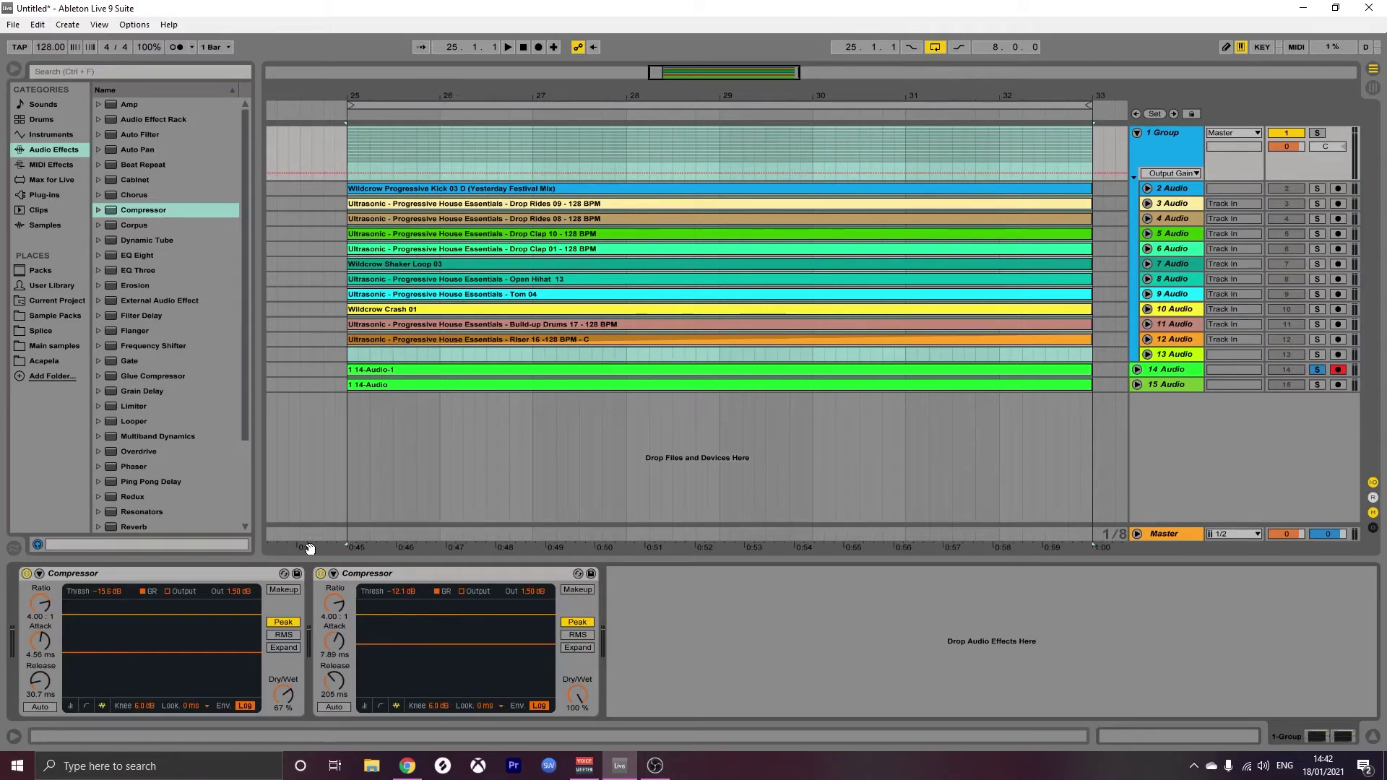
- Unfold the 14-Audio and 15-Audio tracks to examine their recorded waveforms, and fold them back up
{"action": "left_click", "coordinate": [1177, 372]}
{"action": "left_click", "coordinate": [1176, 383]}
{"action": "left_click", "coordinate": [1163, 370]}
{"action": "left_click", "coordinate": [1137, 370]}
{"action": "scroll", "coordinate": [1134, 462], "scroll_direction": "down", "scroll_amount": 1}
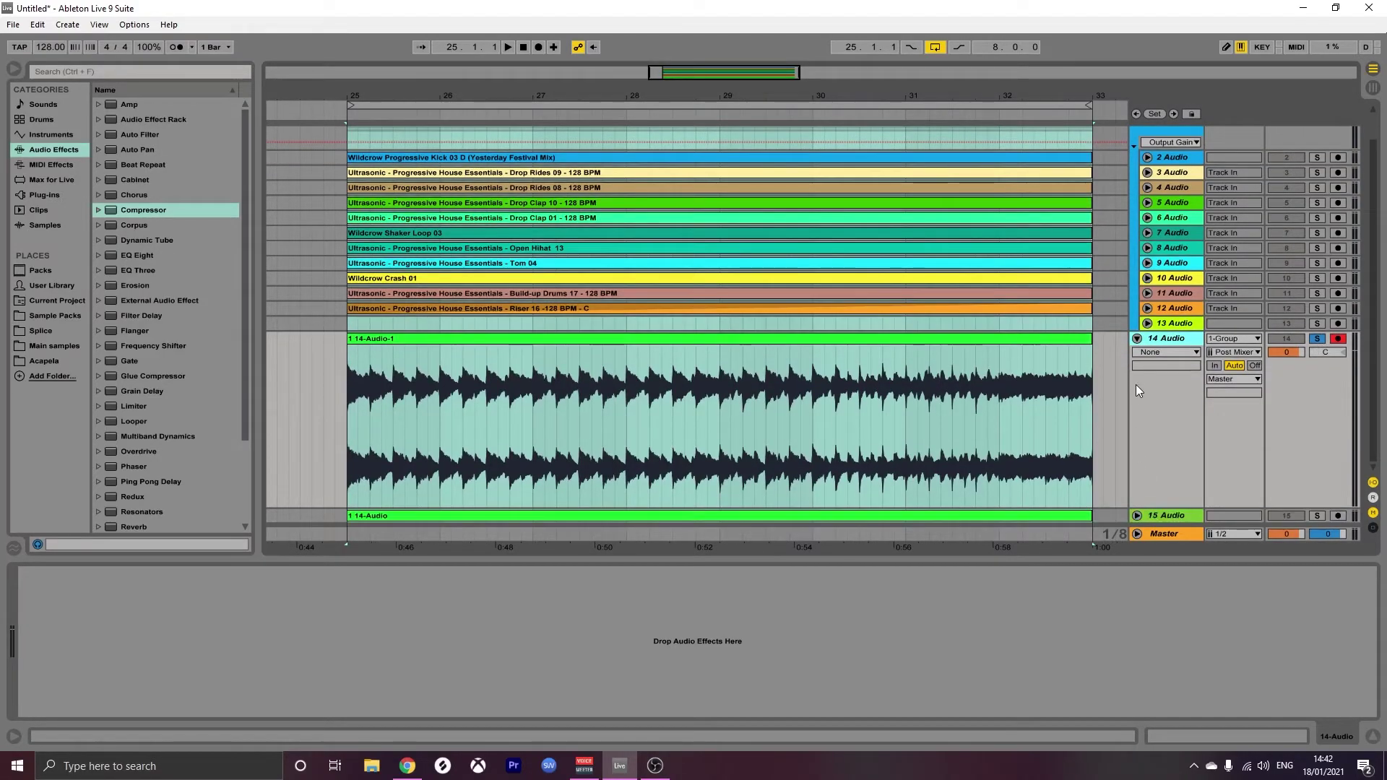
{"action": "left_click", "coordinate": [1137, 514]}
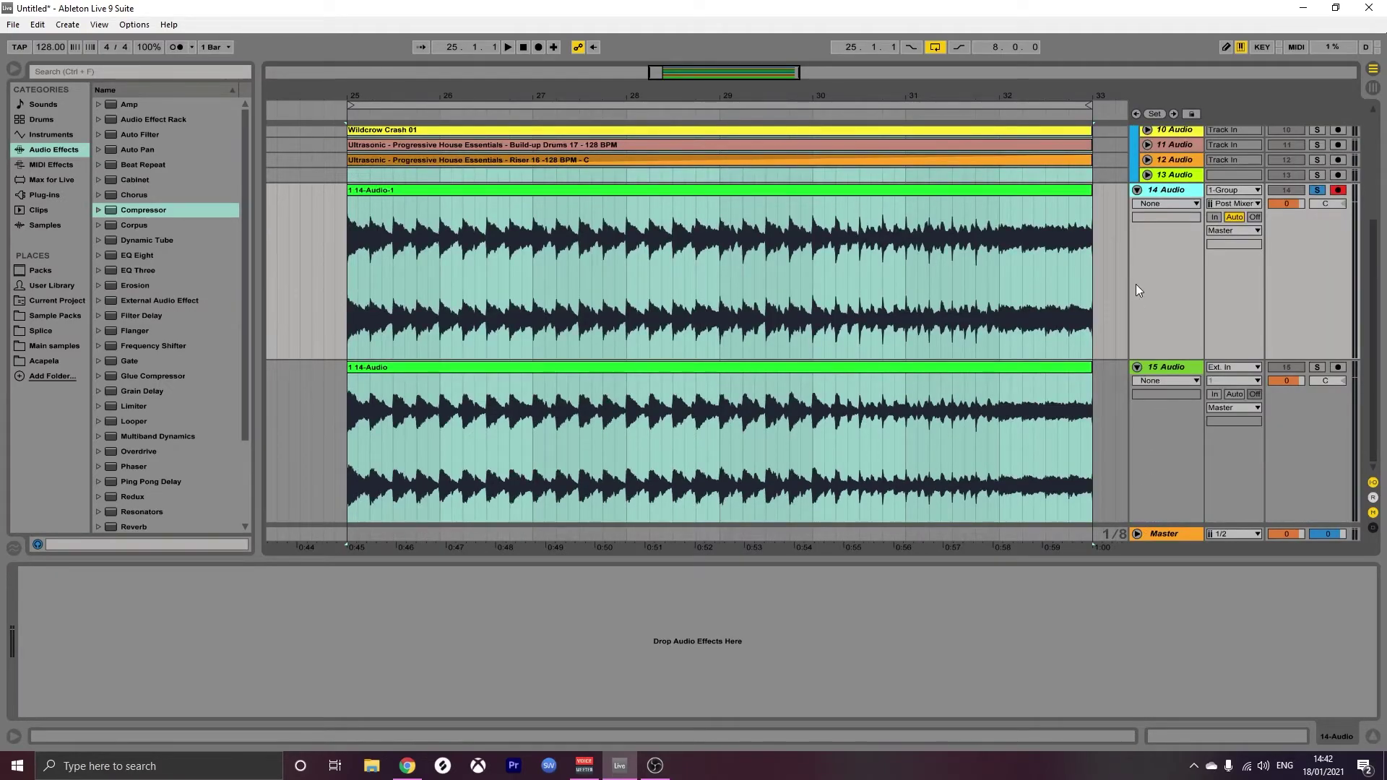
{"action": "scroll", "coordinate": [1076, 319], "scroll_direction": "up", "scroll_amount": 3}
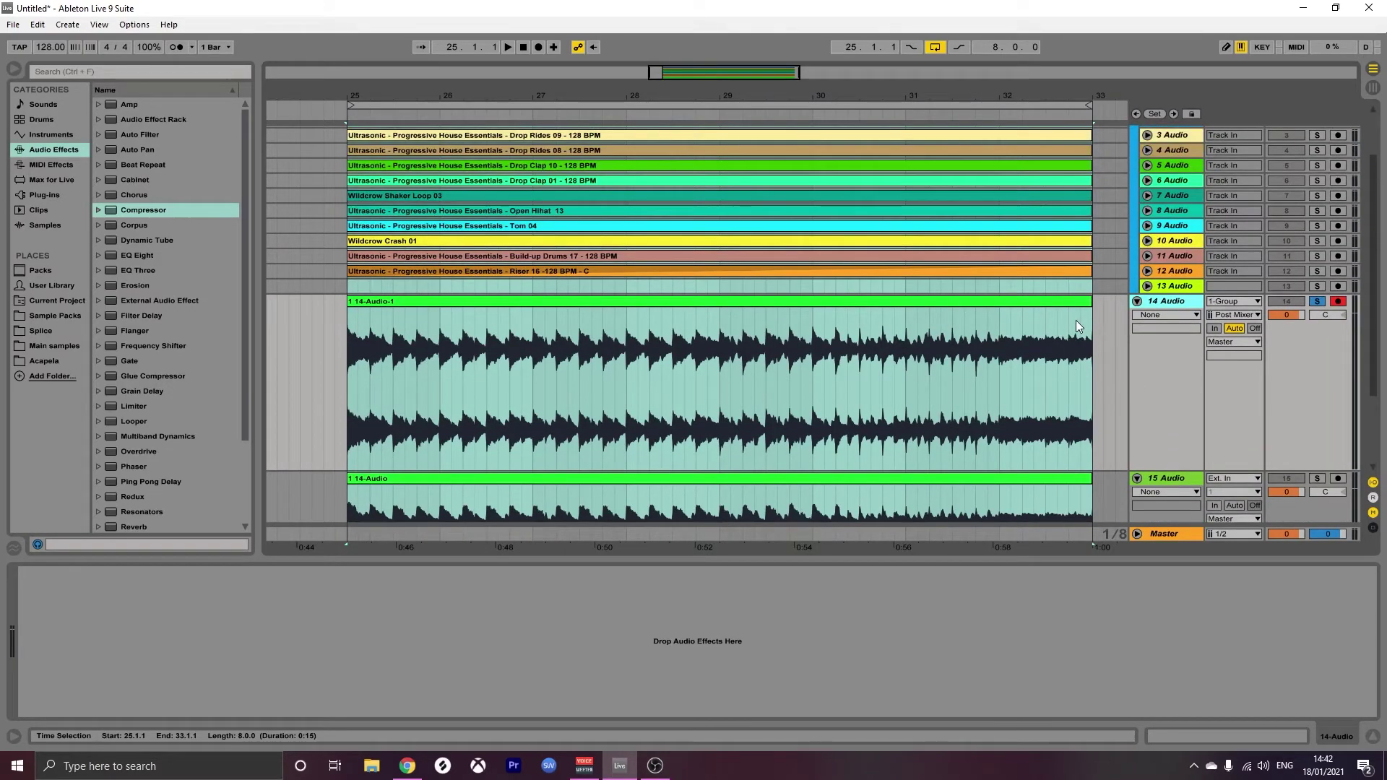
{"action": "left_click", "coordinate": [1137, 299]}
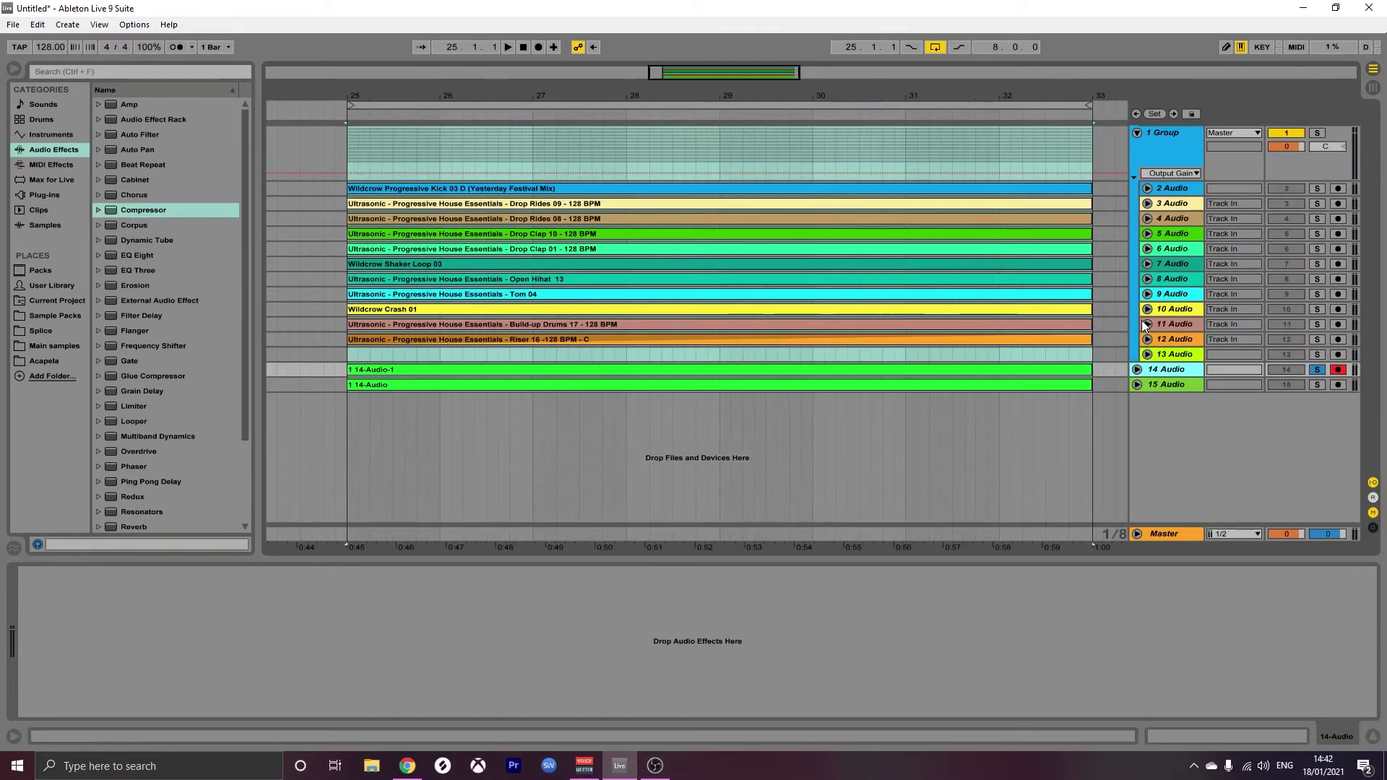